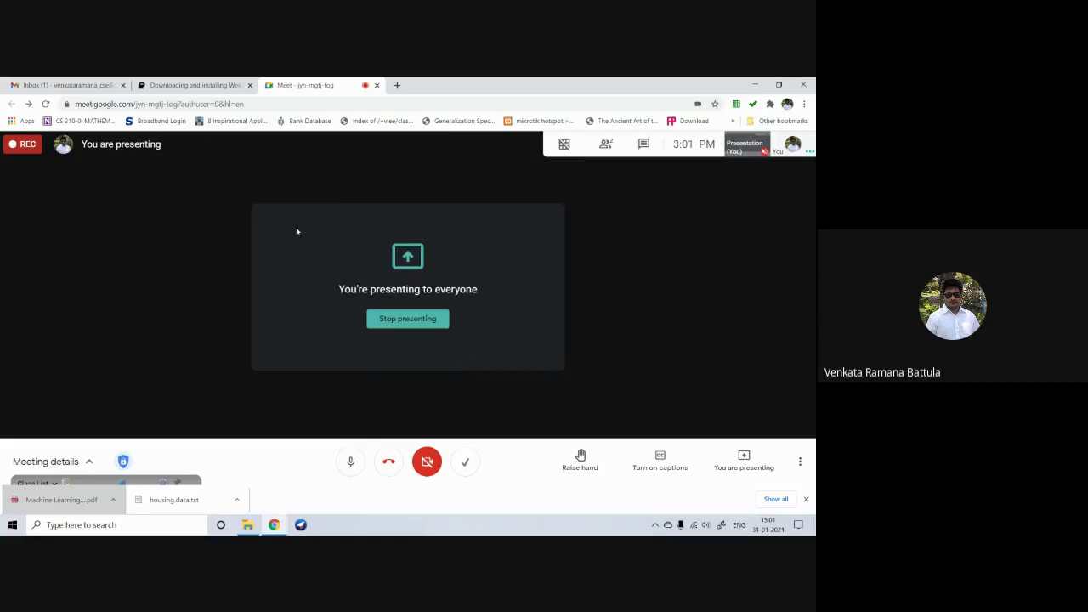
View the Weka download page, and in File Explorer browse to the sample ARFF files in C:\Program Files\Weka-3-8-4\data
click(194, 85)
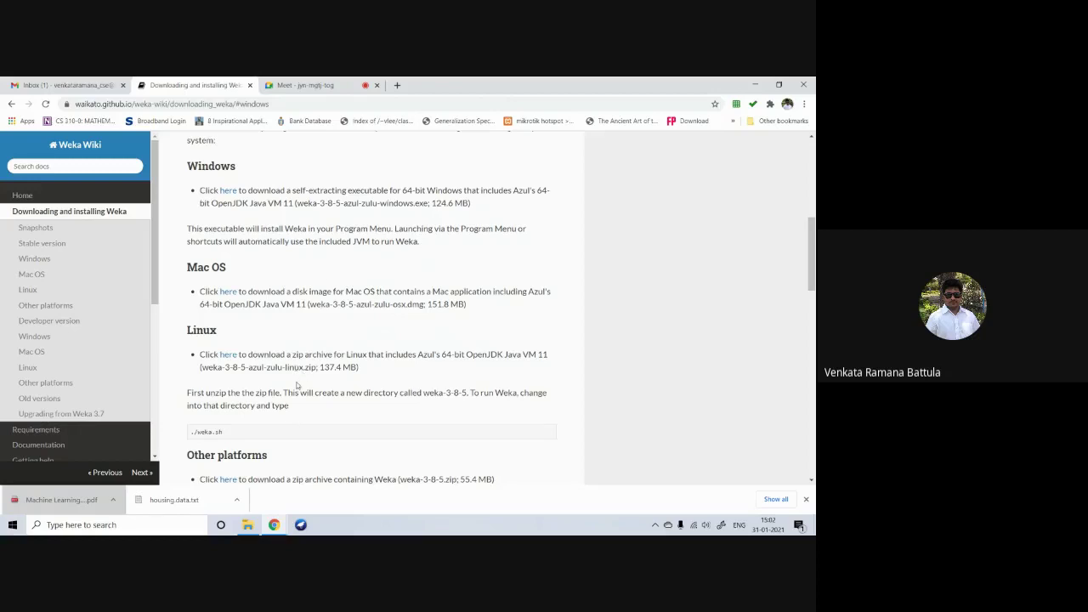
click(248, 524)
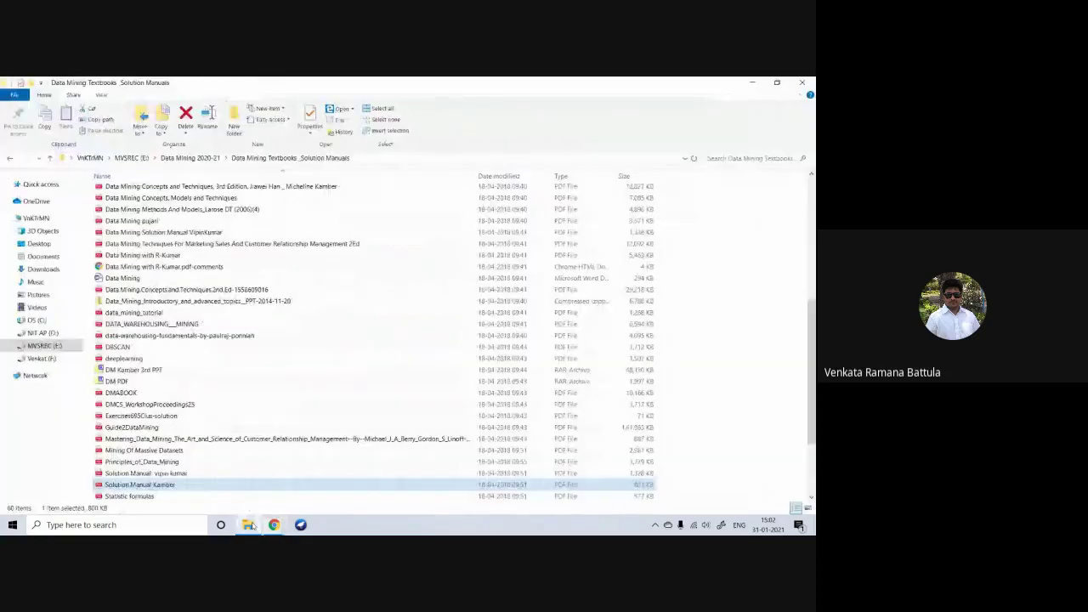
click(44, 333)
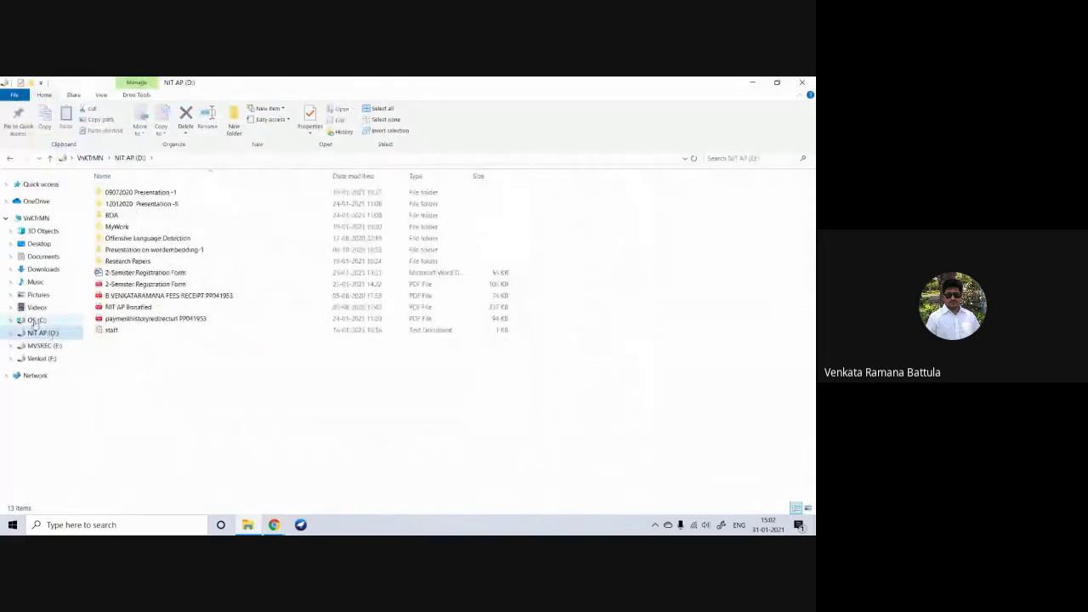
click(35, 320)
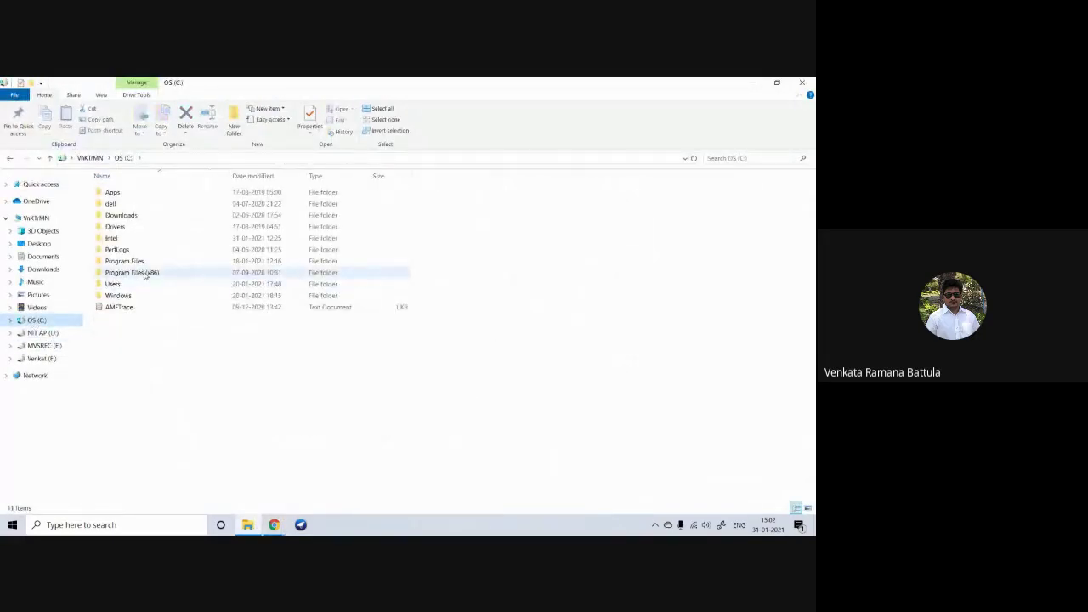
double_click(125, 261)
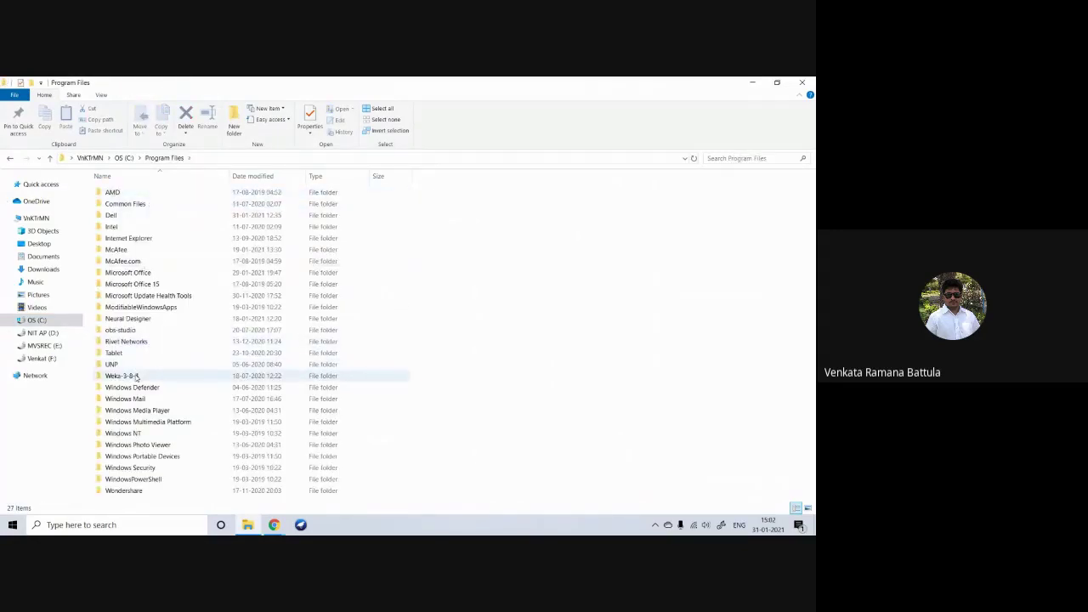
double_click(135, 376)
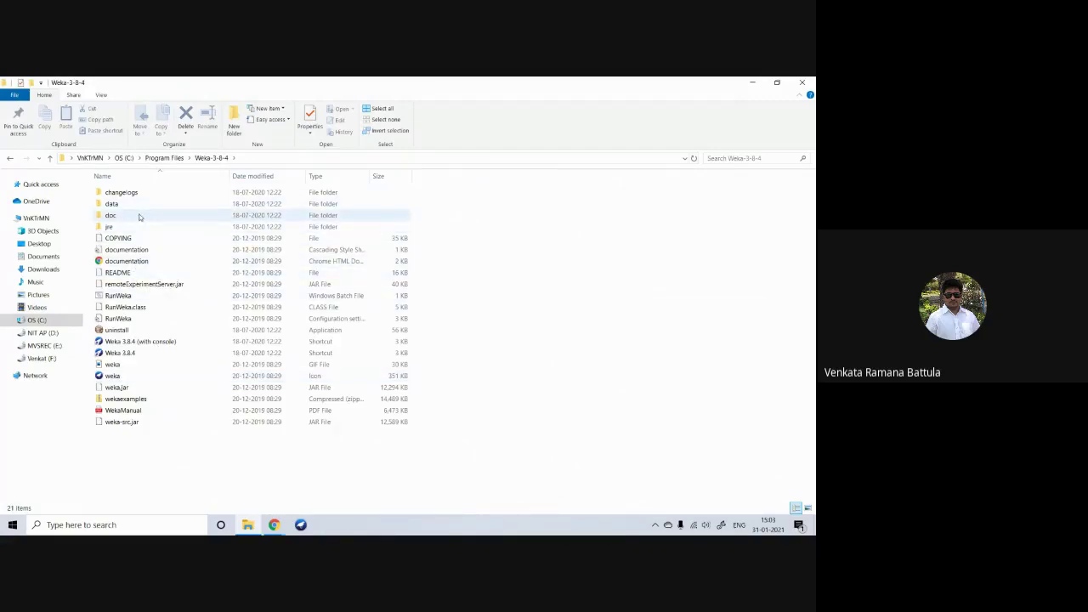
mouse_move(139, 217)
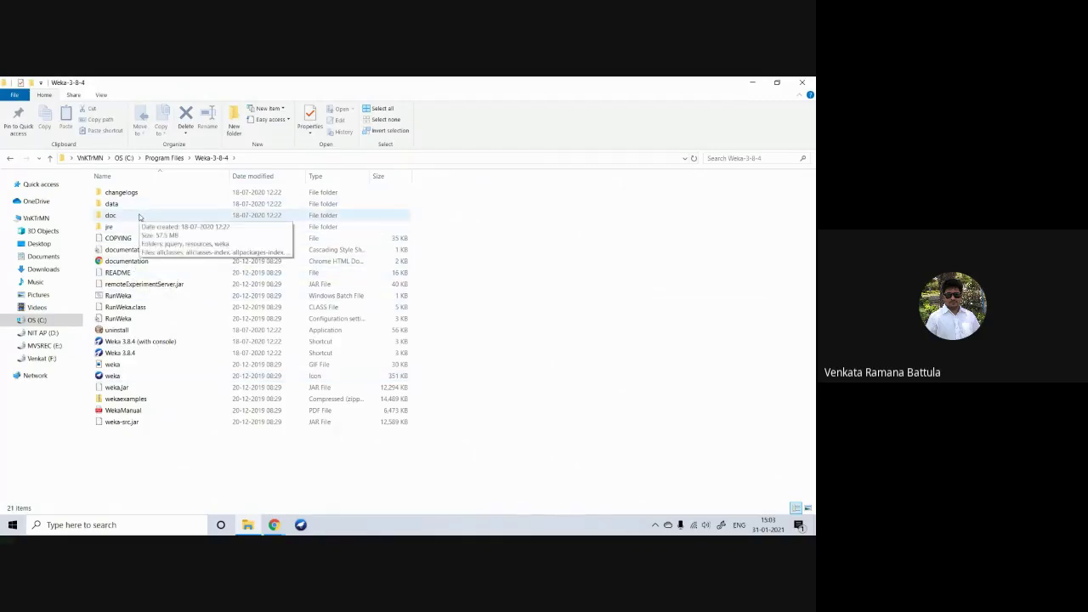
double_click(131, 204)
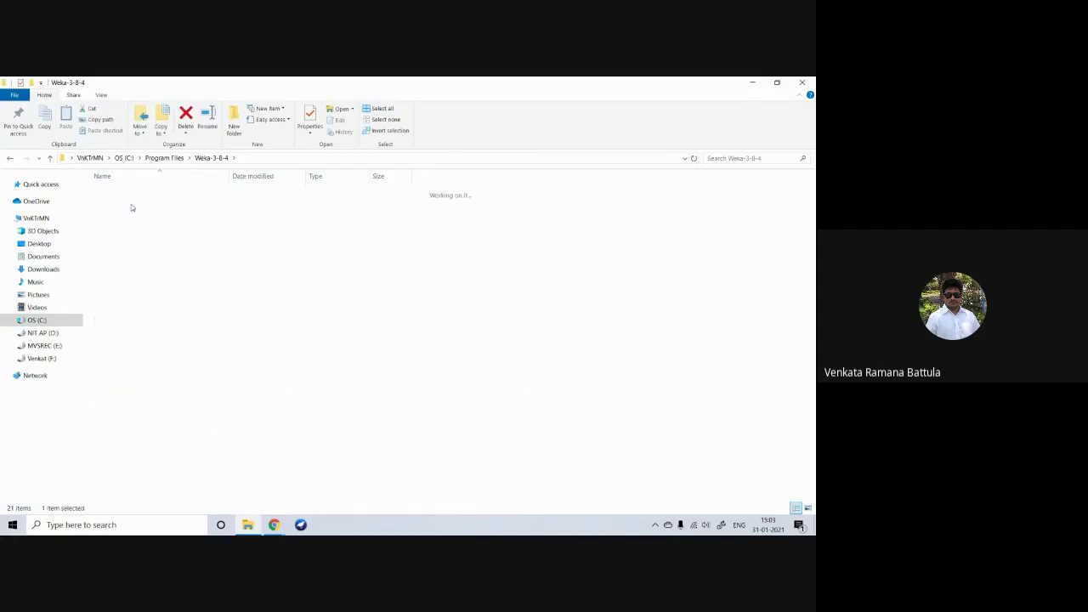
mouse_move(131, 408)
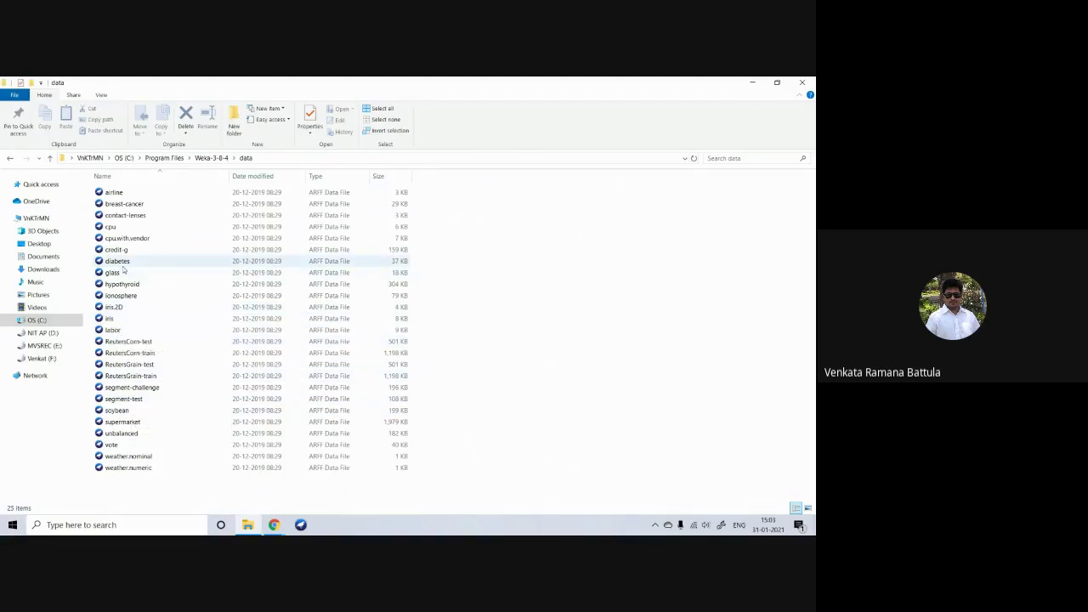
mouse_move(146, 302)
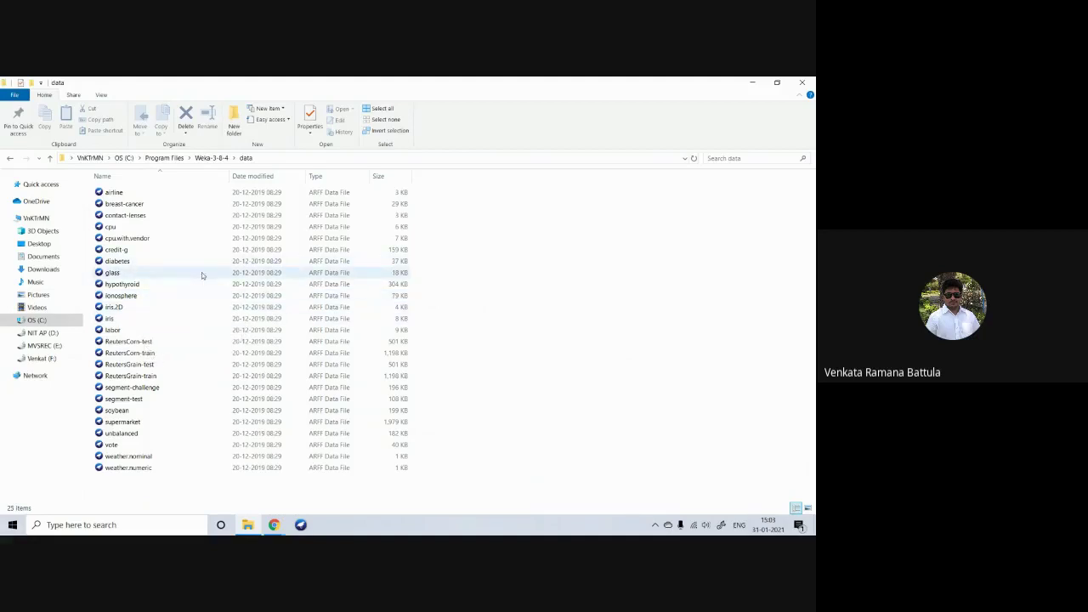
mouse_move(202, 275)
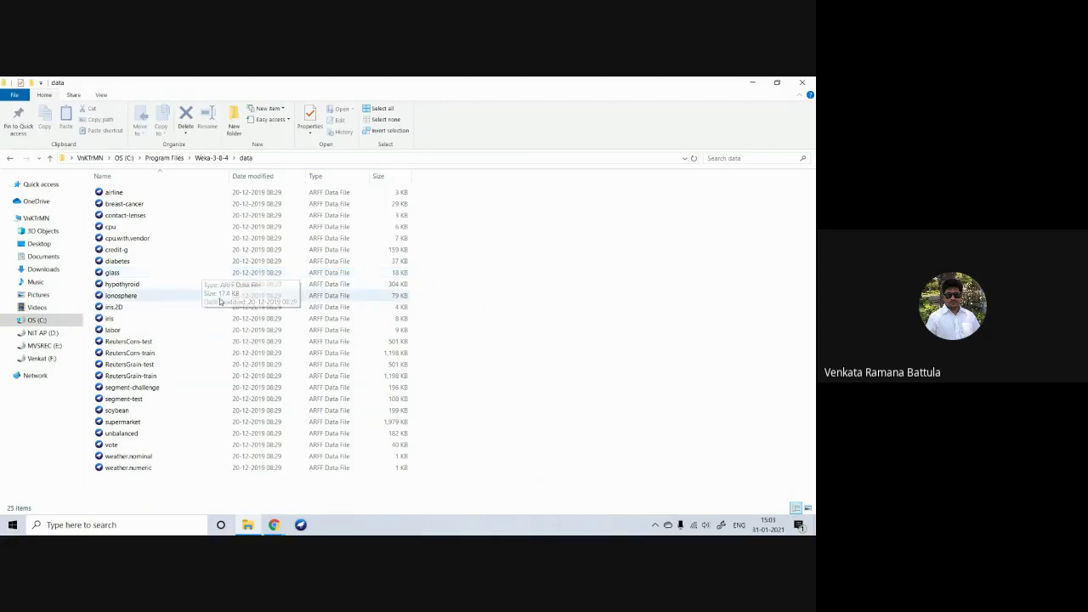
Clear the open windows off the desktop, launch Weka and open its Explorer application
click(752, 83)
click(748, 82)
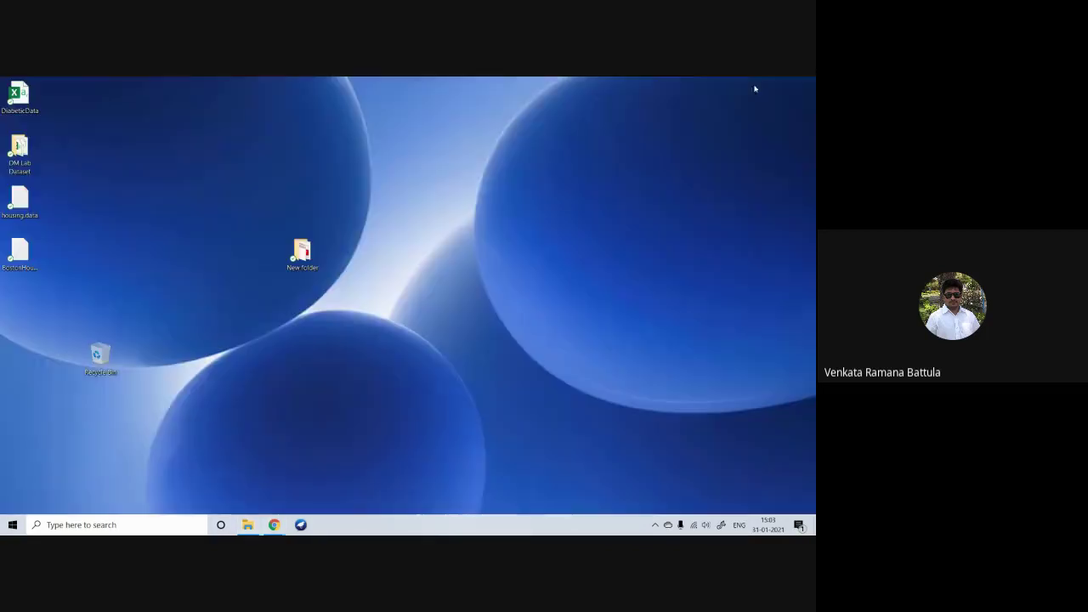
click(300, 525)
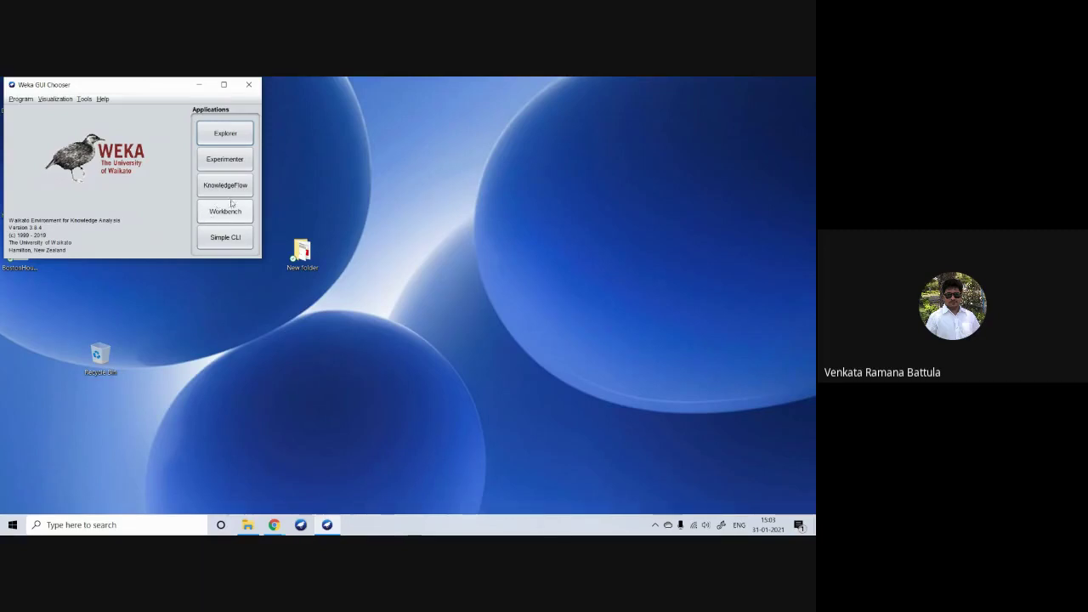
drag(142, 90, 317, 136)
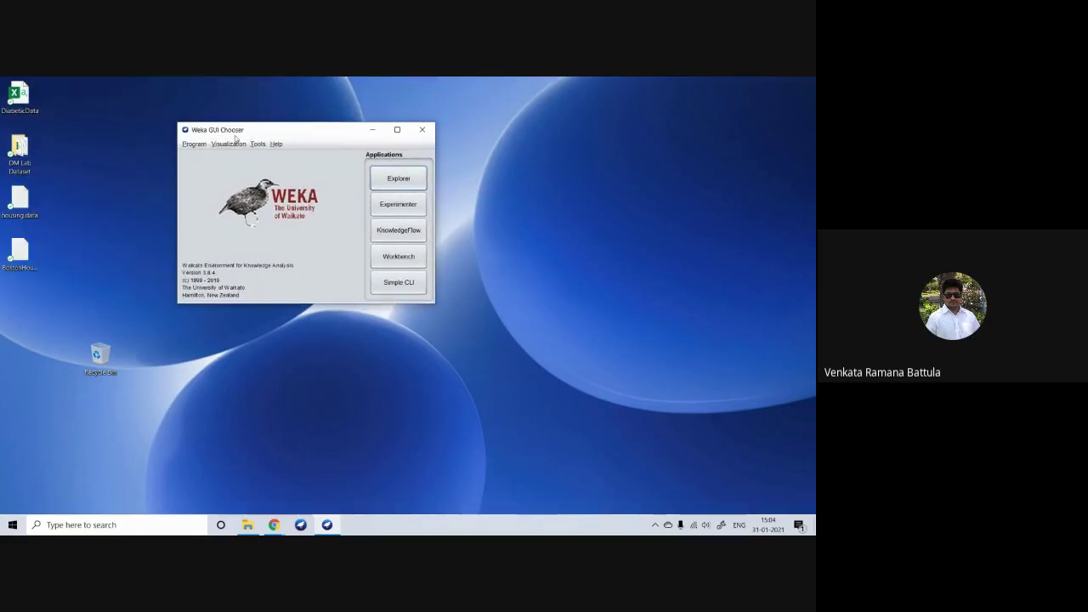
click(400, 182)
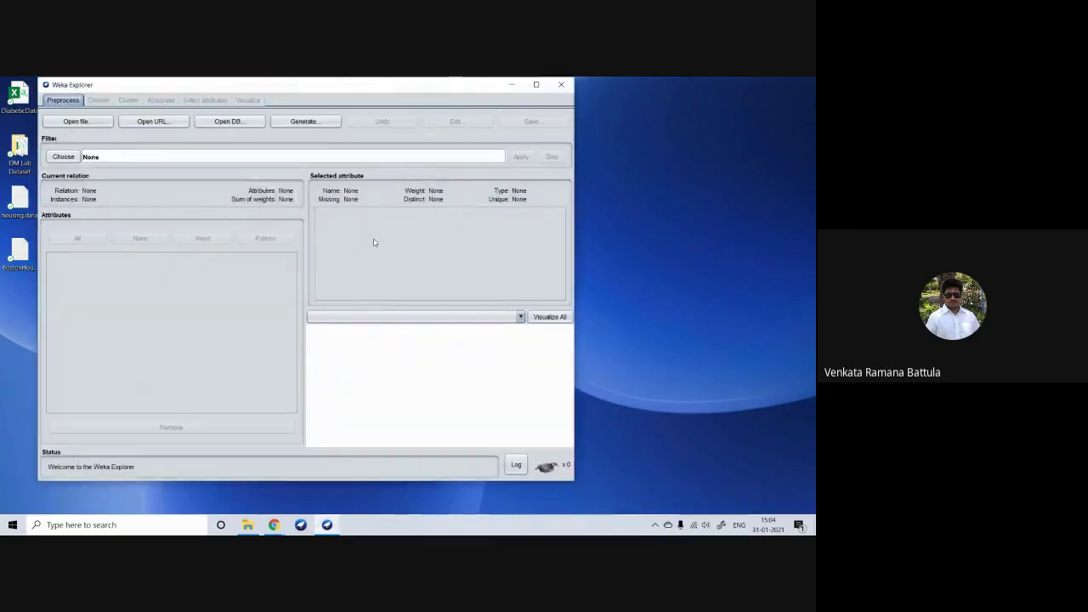
Load the iris.arff dataset from C:\Program Files\Weka-3-8-4\data into the Explorer
click(91, 122)
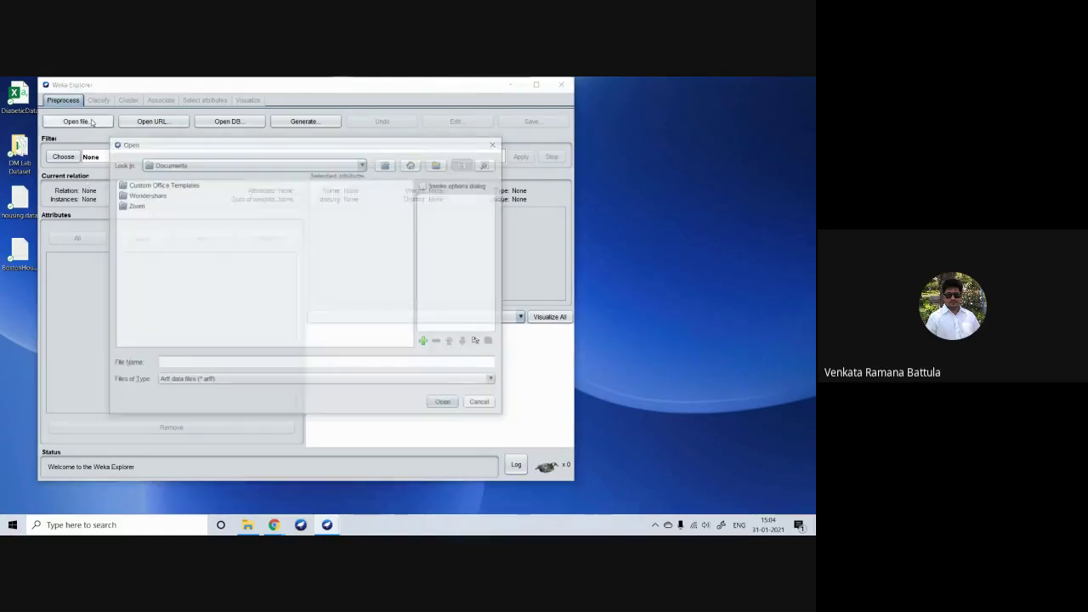
click(386, 164)
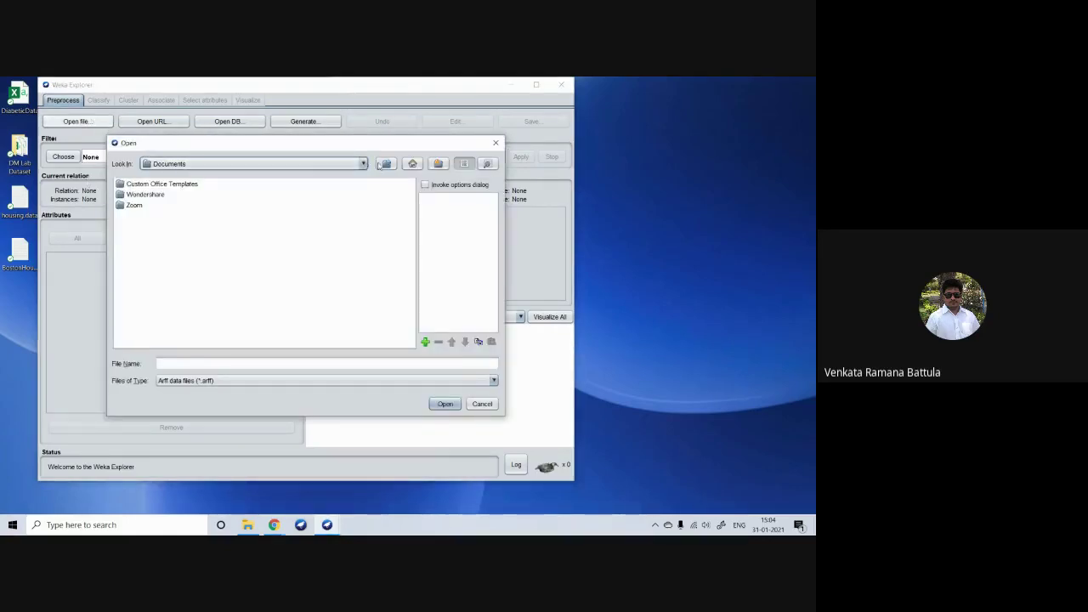
click(418, 165)
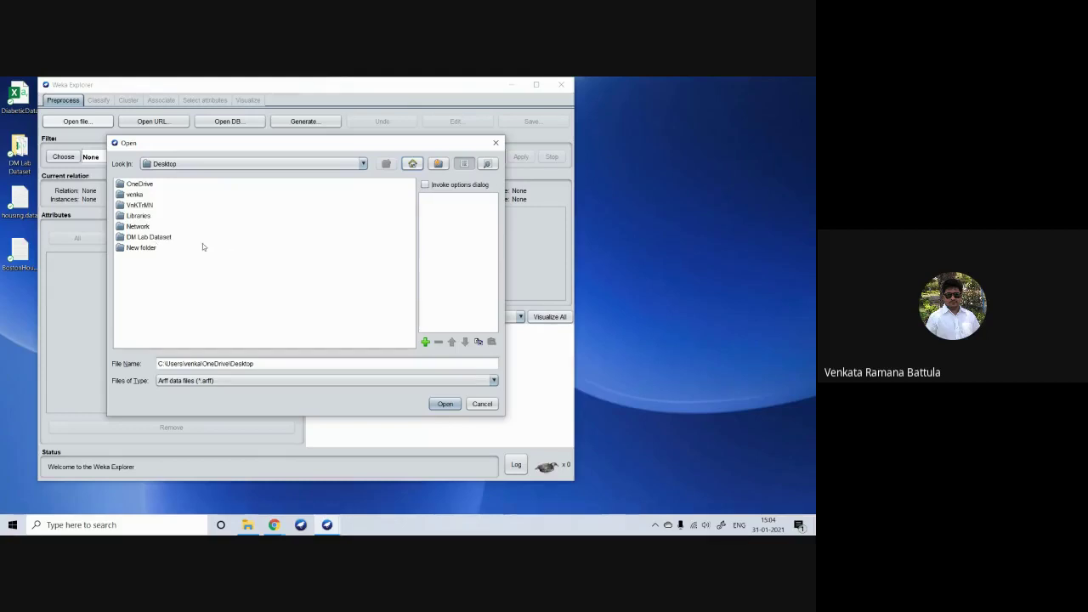
double_click(138, 205)
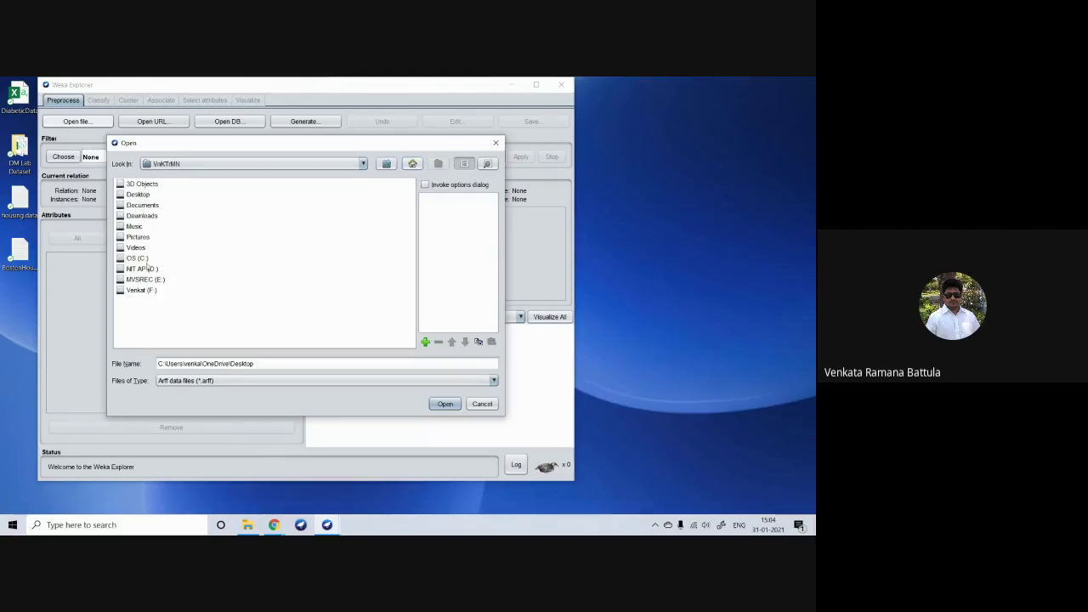
double_click(140, 259)
click(159, 249)
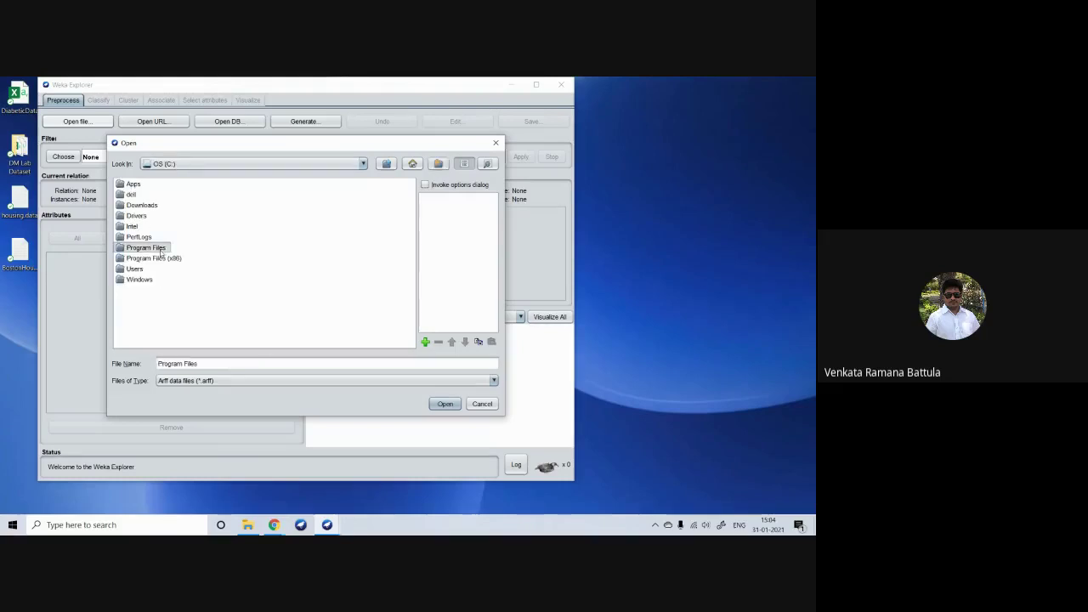
double_click(160, 251)
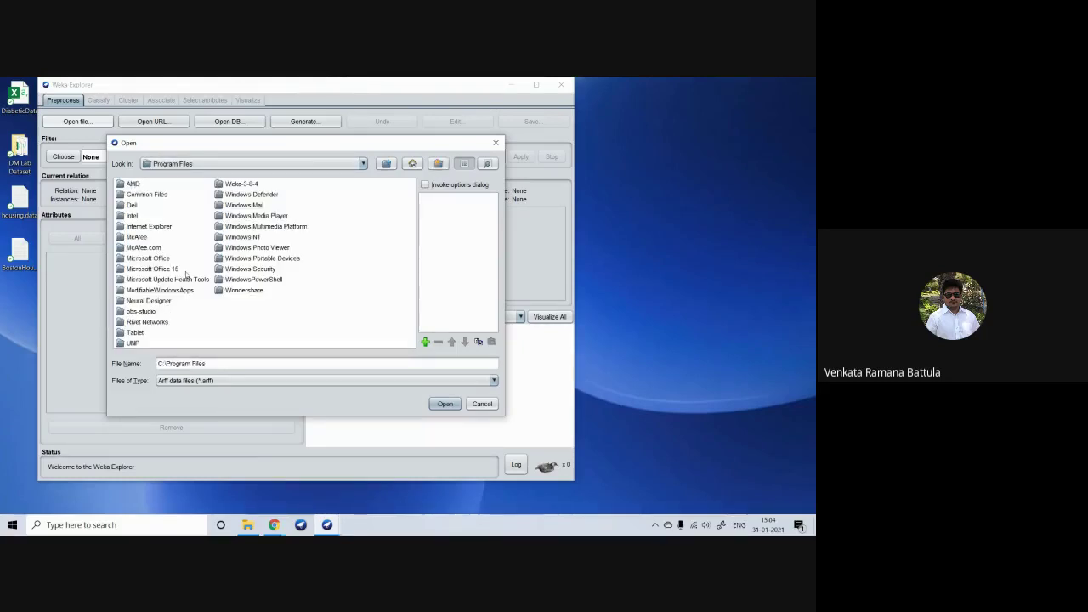
double_click(244, 185)
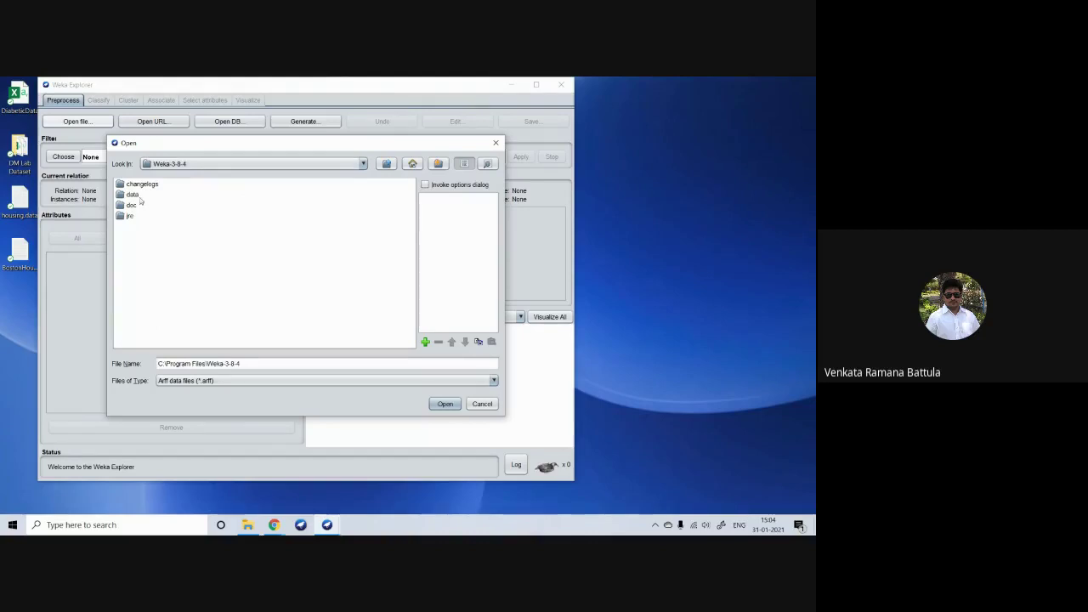
double_click(139, 196)
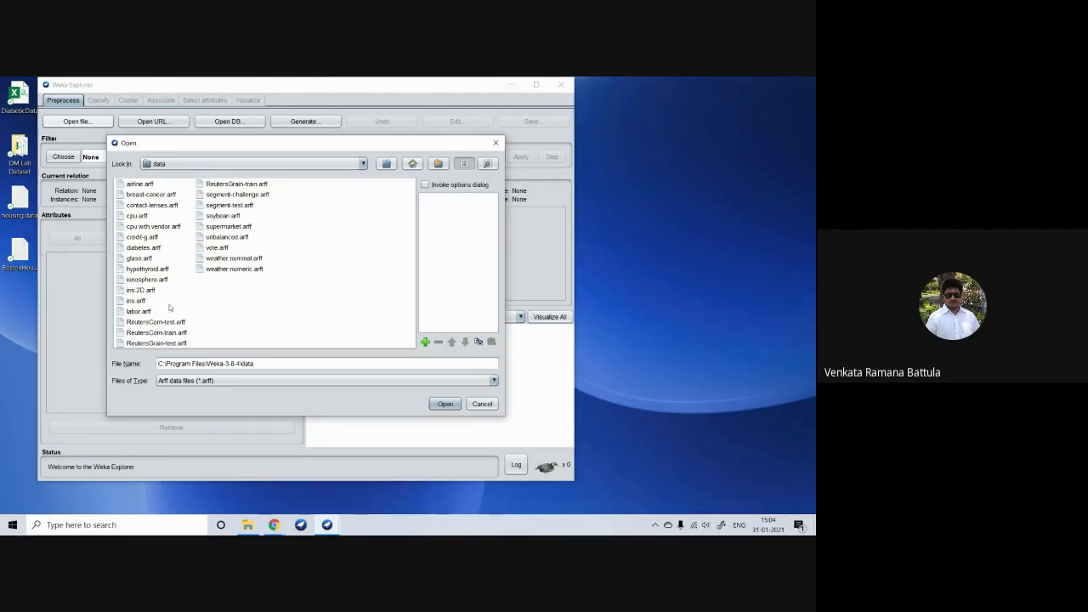
click(138, 302)
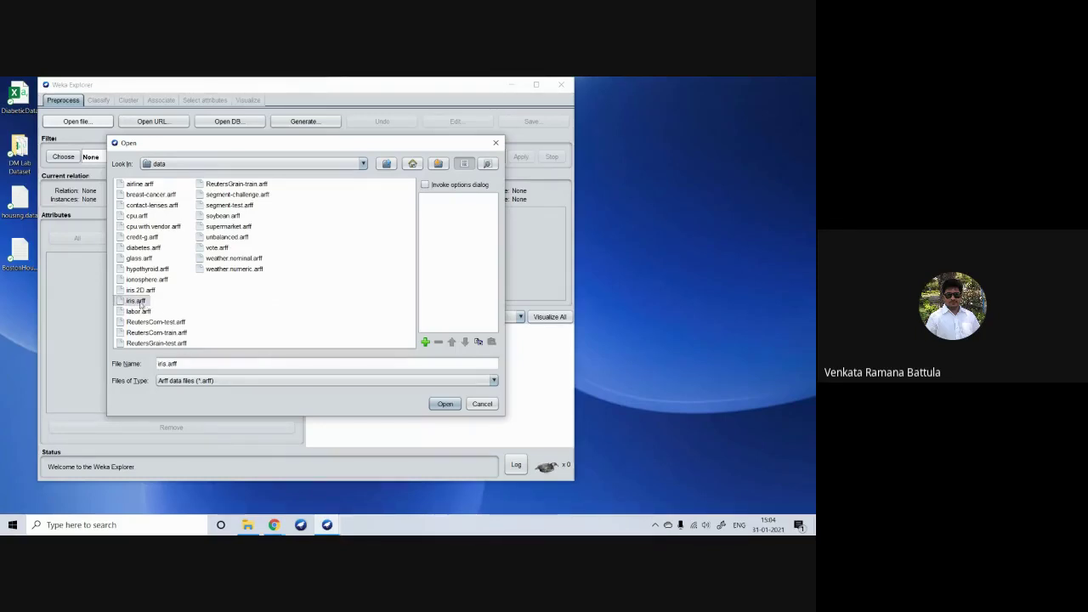
click(445, 404)
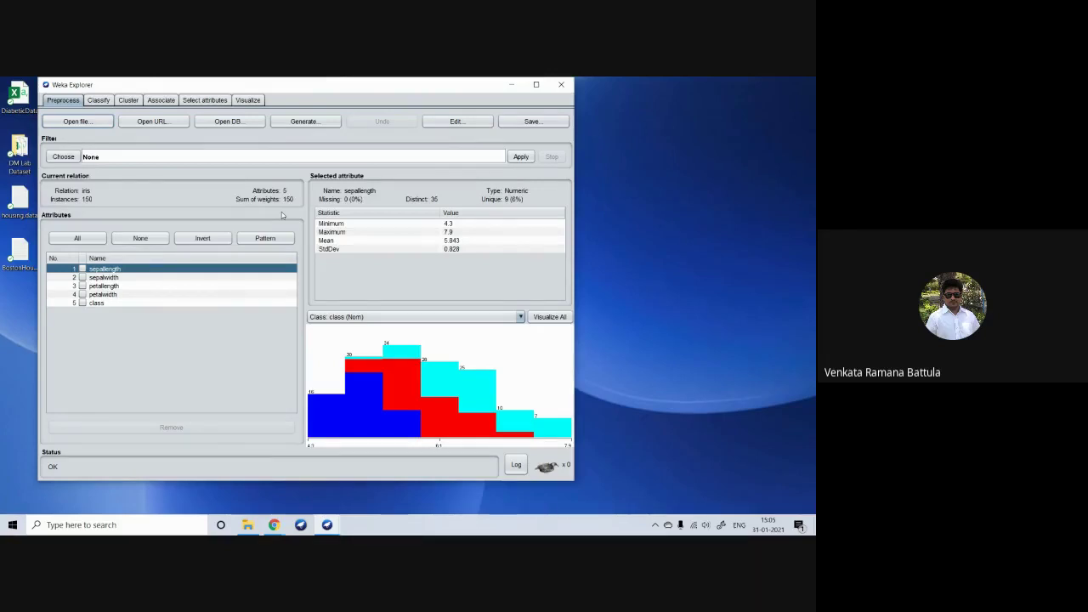
Close the Explorer window holding the iris data and open a fresh Explorer from the GUI Chooser
click(560, 86)
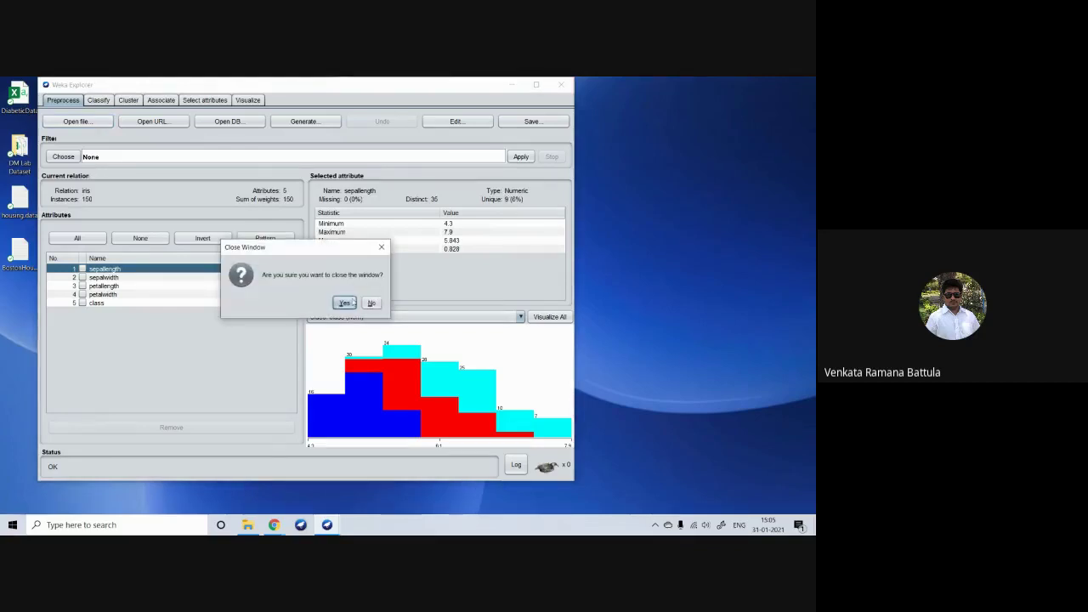
click(344, 302)
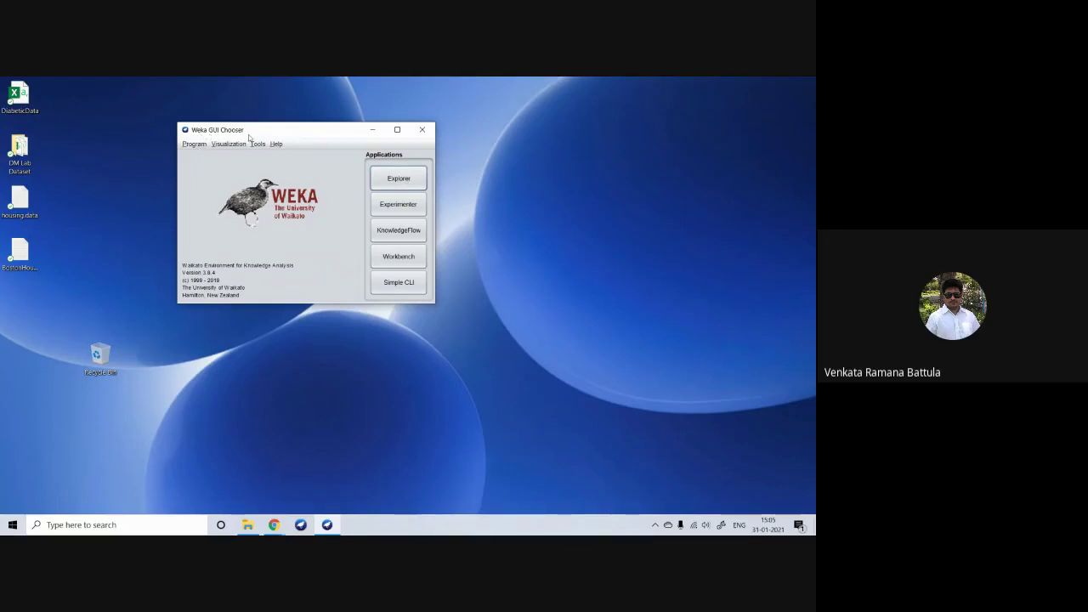
click(391, 180)
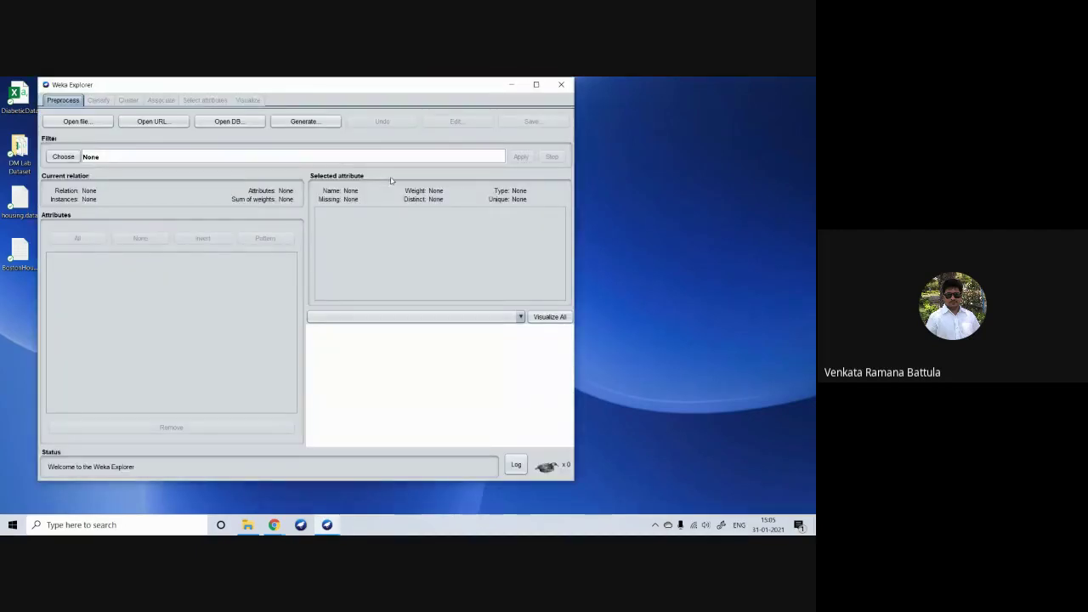
Open iris.arff from the Weka-3-8-4 data folder under C:\Program Files in the empty Explorer window
click(77, 122)
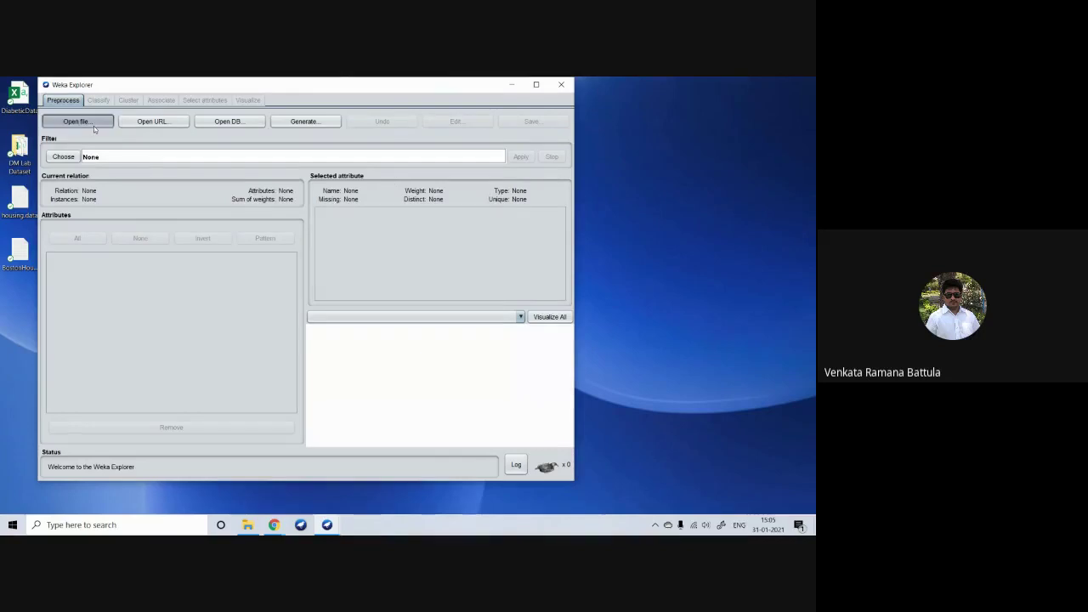
click(412, 163)
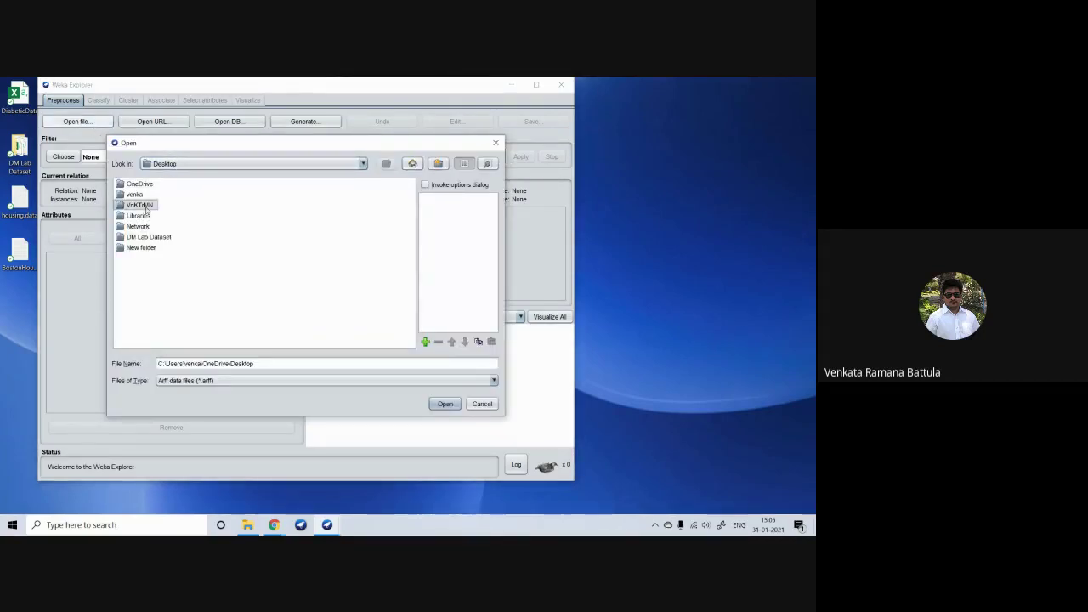
double_click(139, 205)
click(138, 258)
double_click(137, 258)
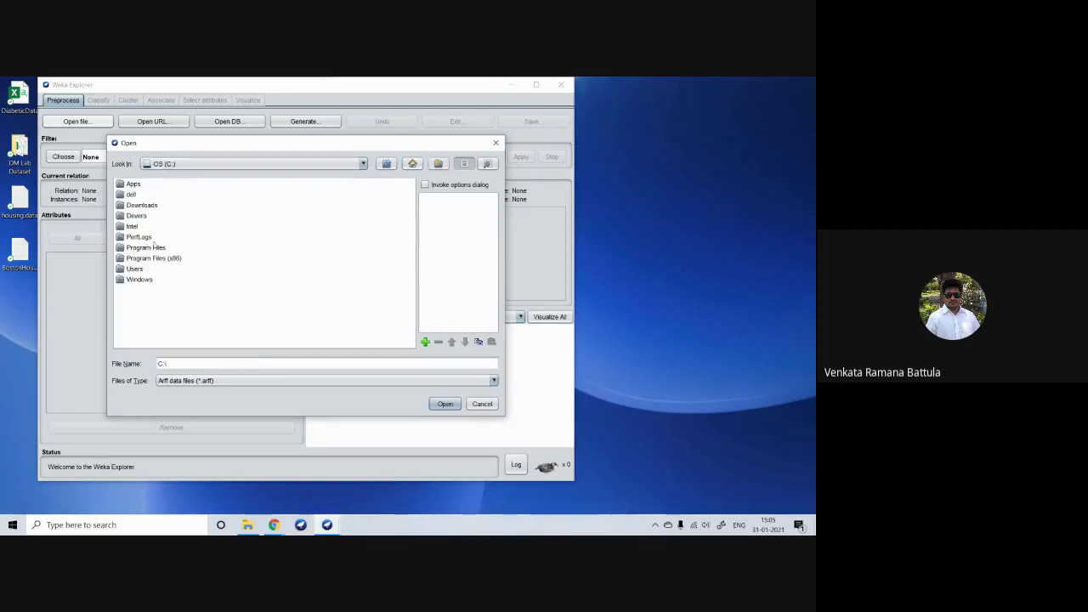
double_click(154, 246)
click(243, 185)
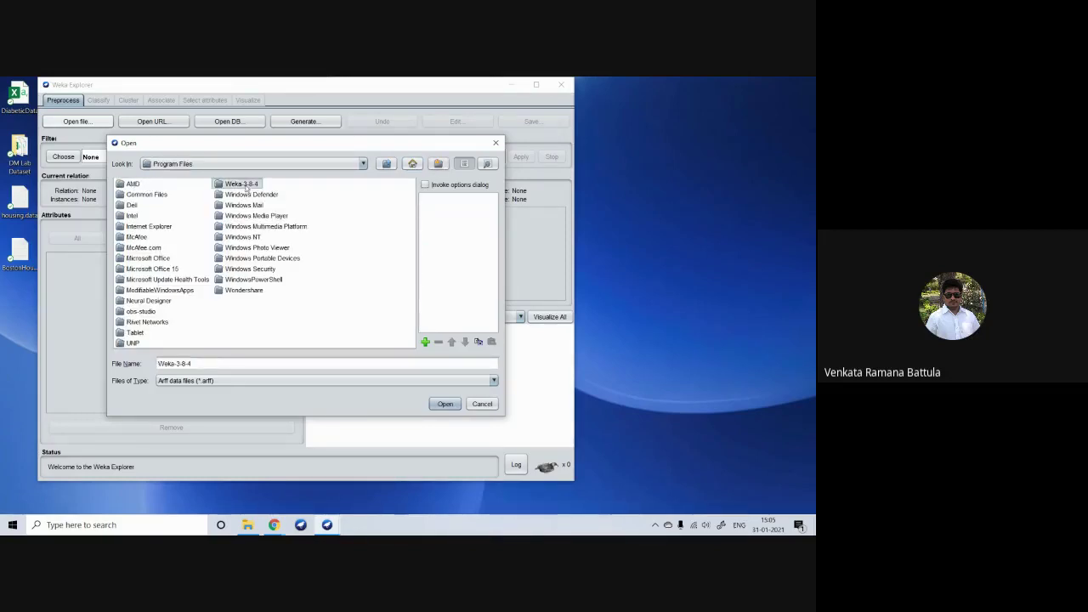
double_click(245, 184)
click(133, 195)
double_click(133, 194)
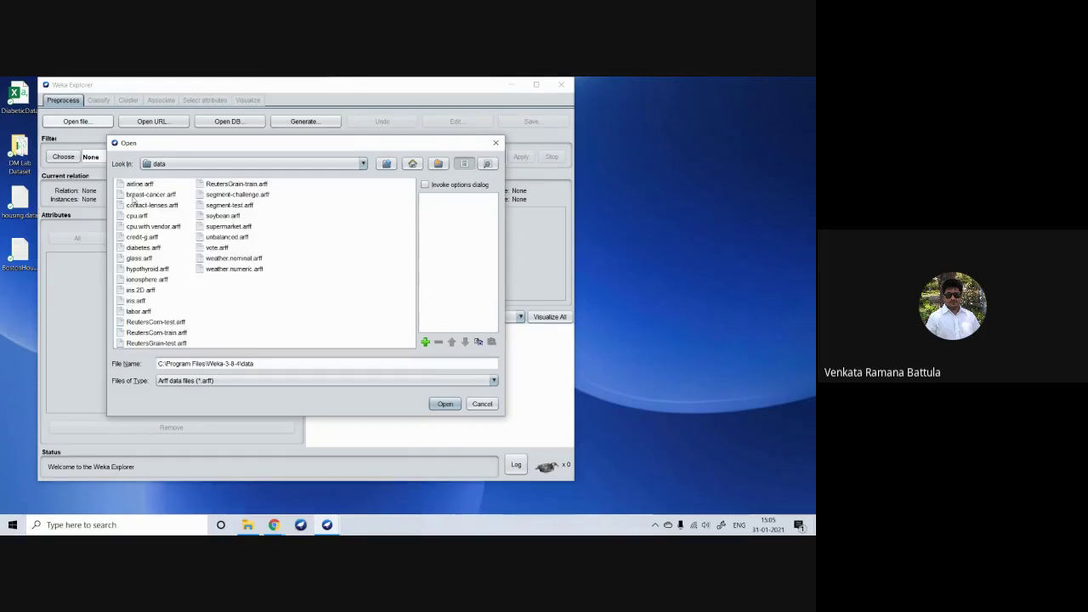
click(136, 300)
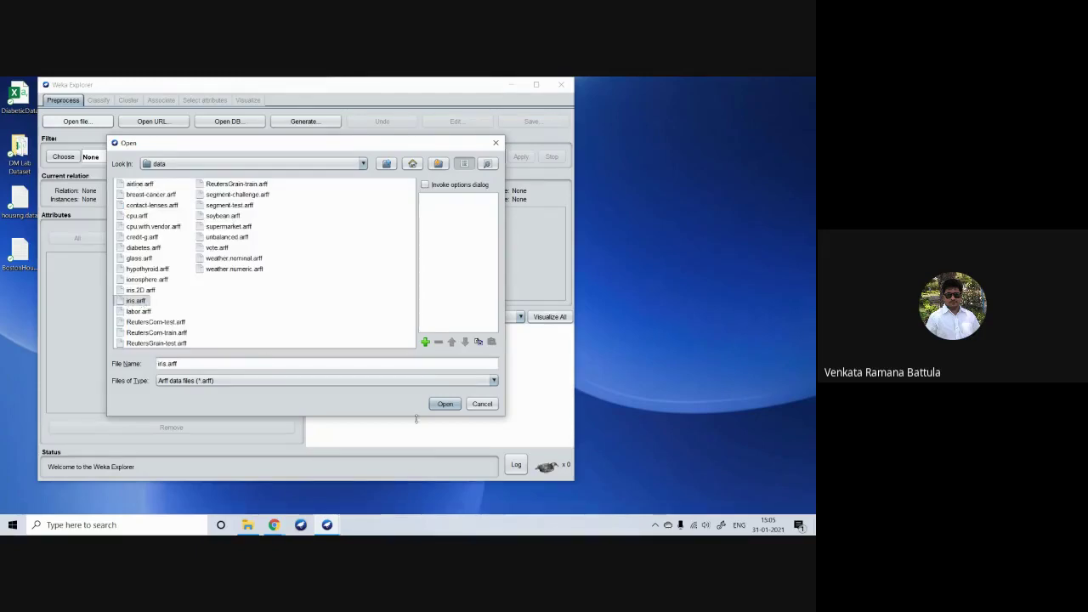
click(446, 403)
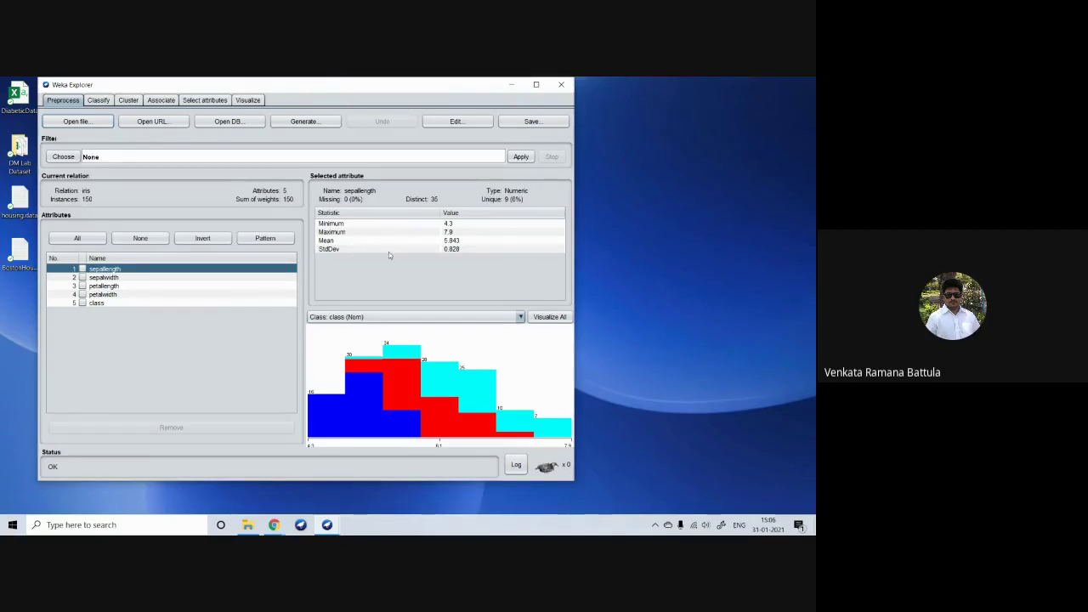
Examine the iris instances in the data viewer, scrolling through the rows, and close the viewer
click(456, 122)
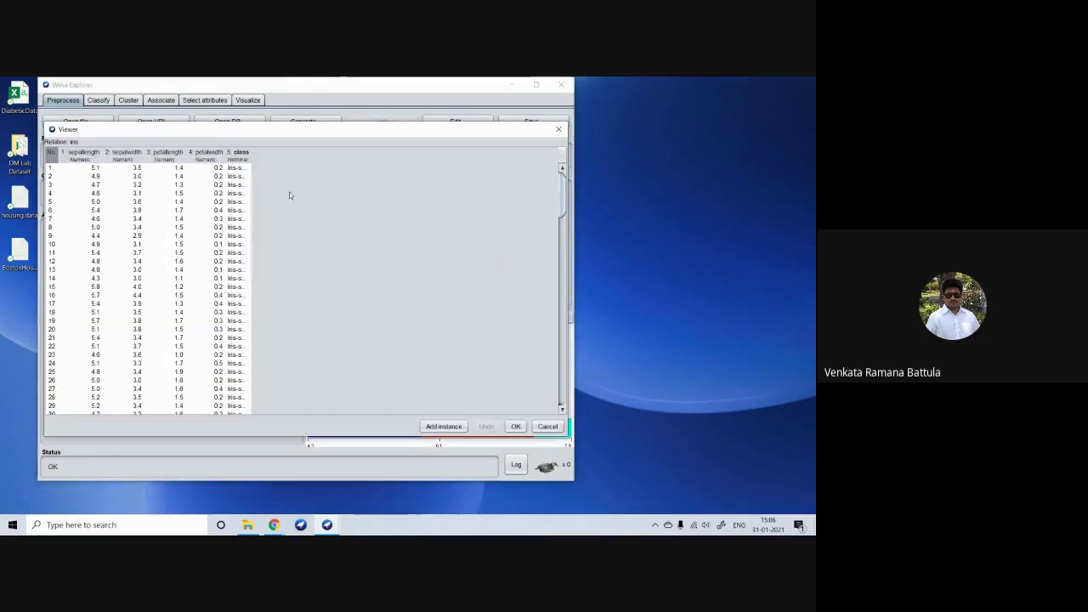
scroll(201, 245, down, 3)
scroll(182, 372, down, 2)
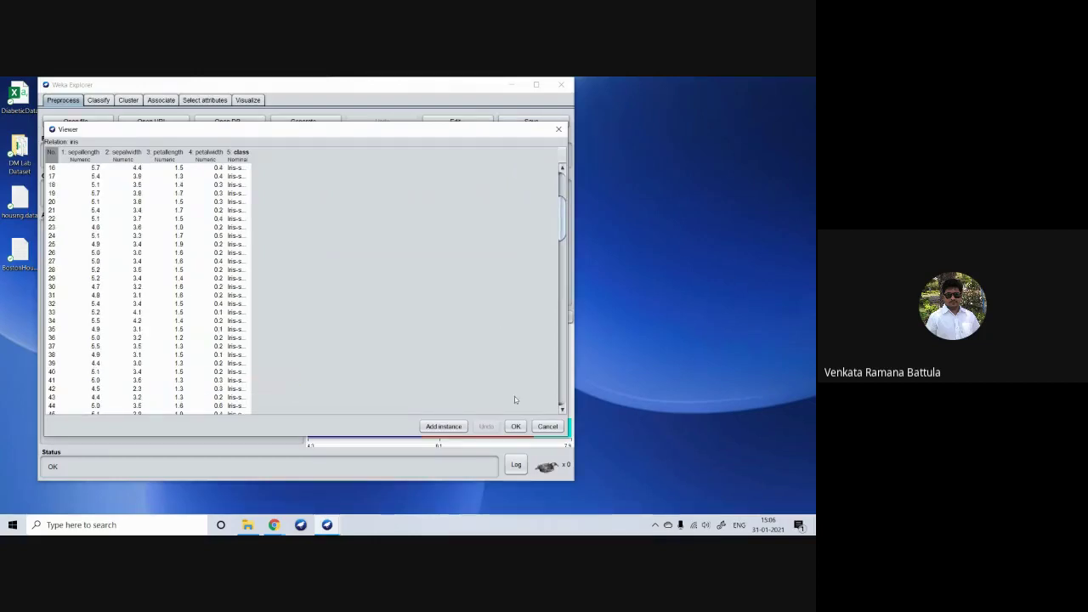
click(520, 428)
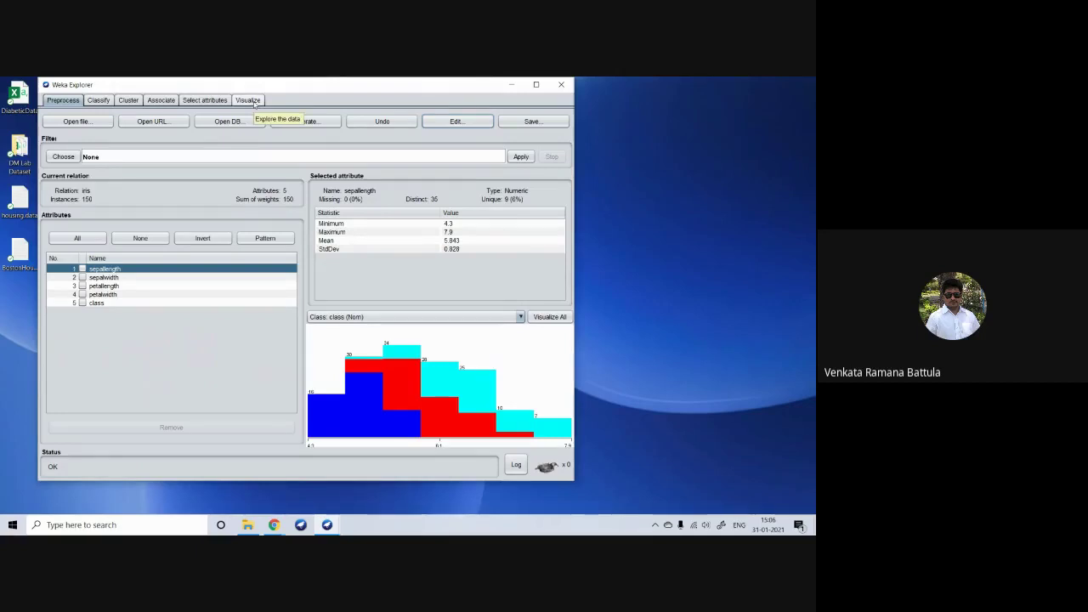
Examine the scatter plot matrix of all iris attributes, from the class row down to the sepallength row
click(254, 103)
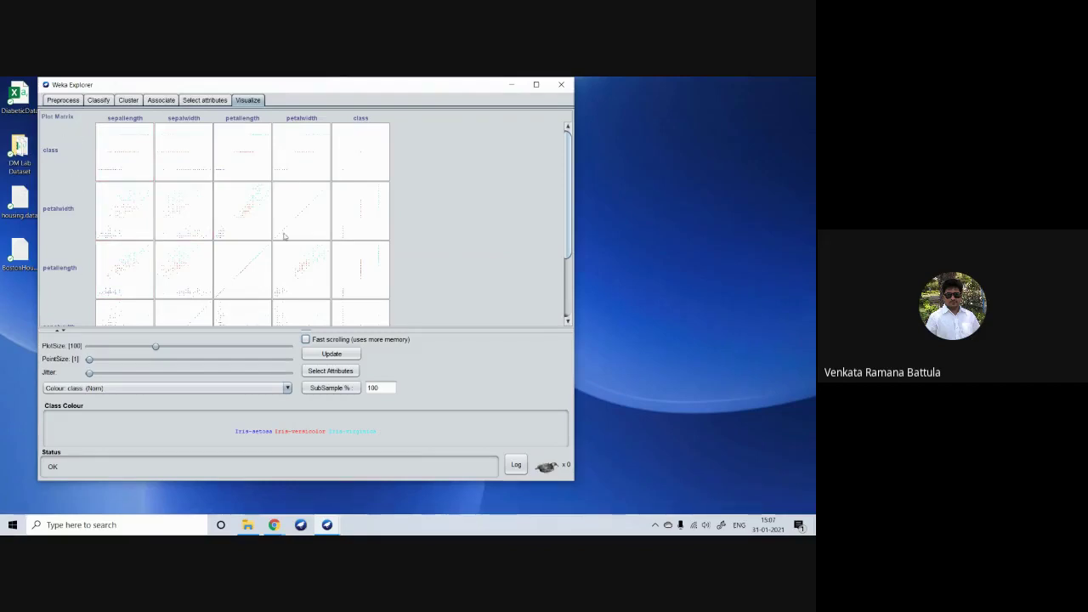
click(568, 272)
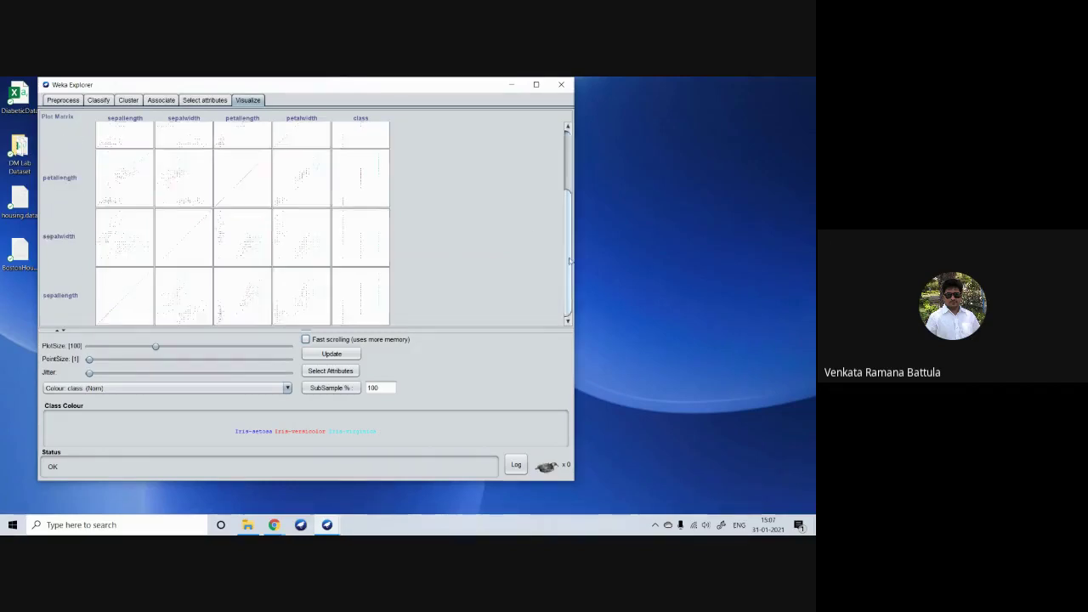
click(571, 180)
click(573, 265)
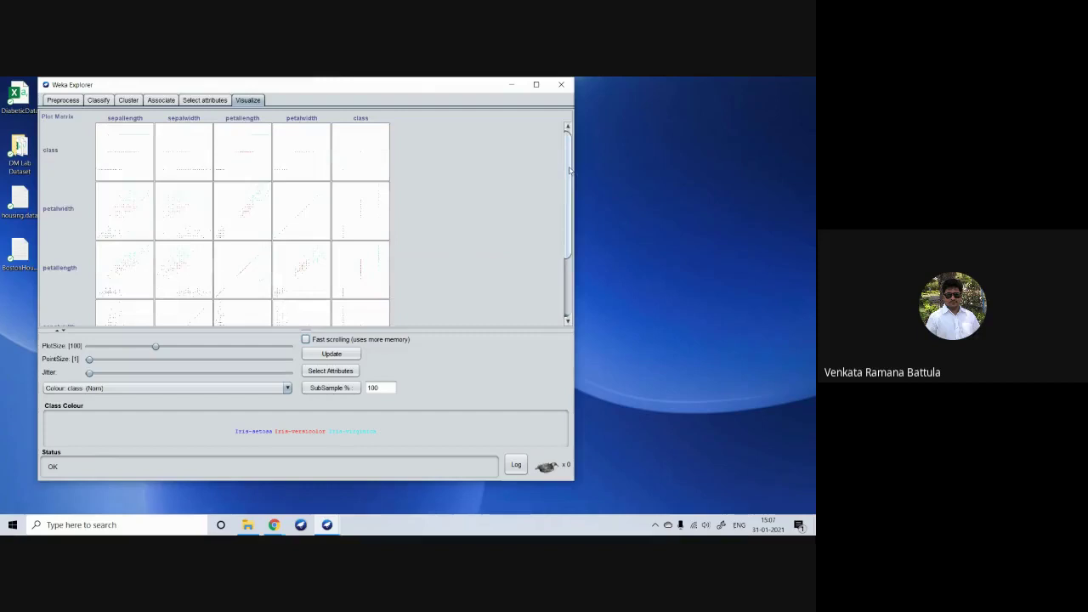
drag(569, 170, 544, 209)
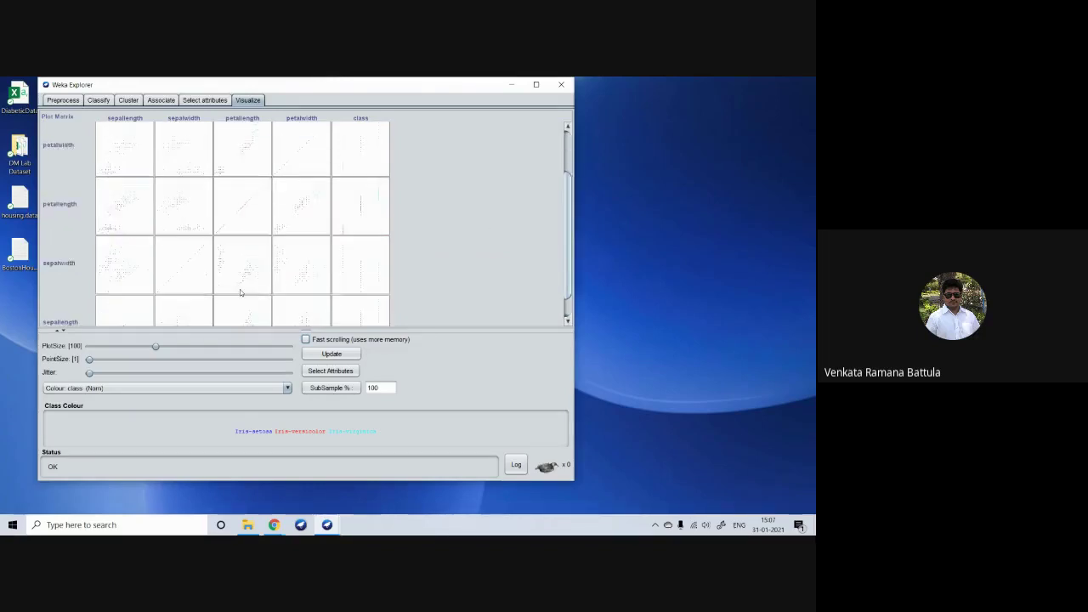
scroll(240, 293, down, 1)
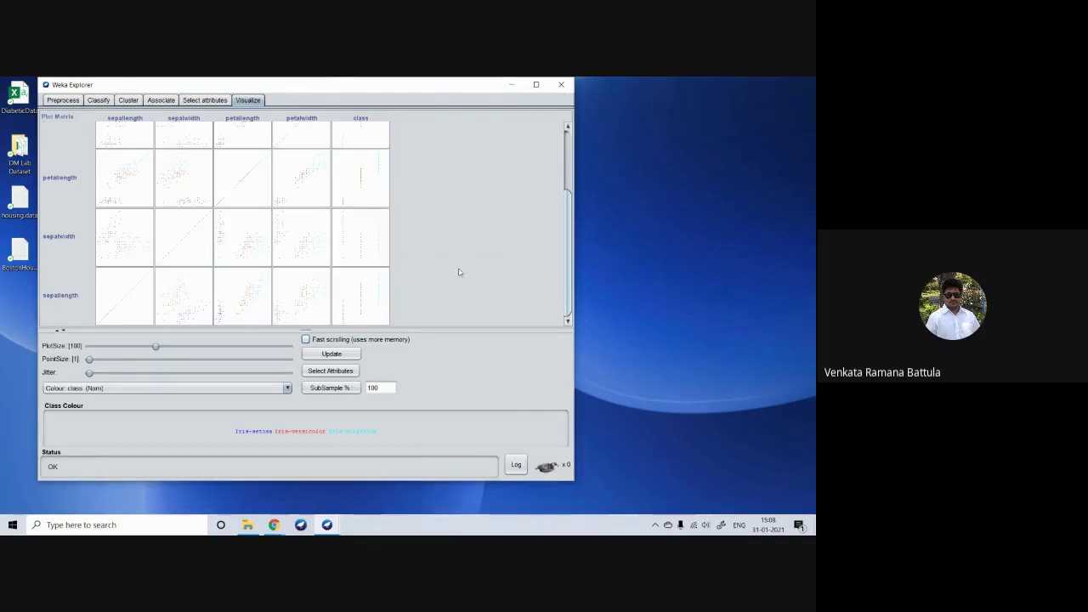
Close the Explorer window holding the iris data, returning to the Weka GUI Chooser
click(561, 84)
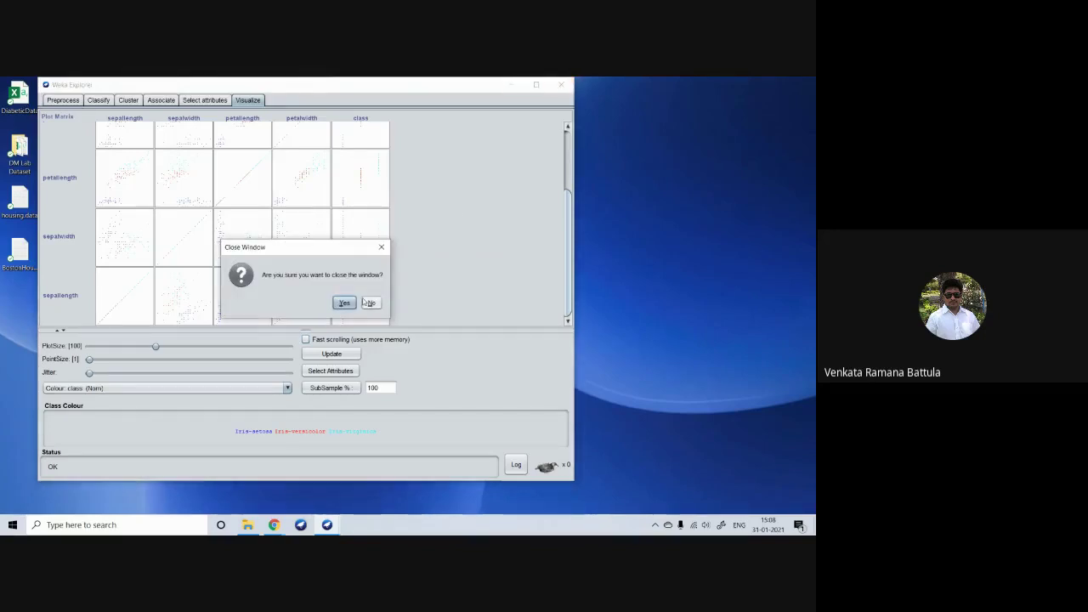
click(343, 303)
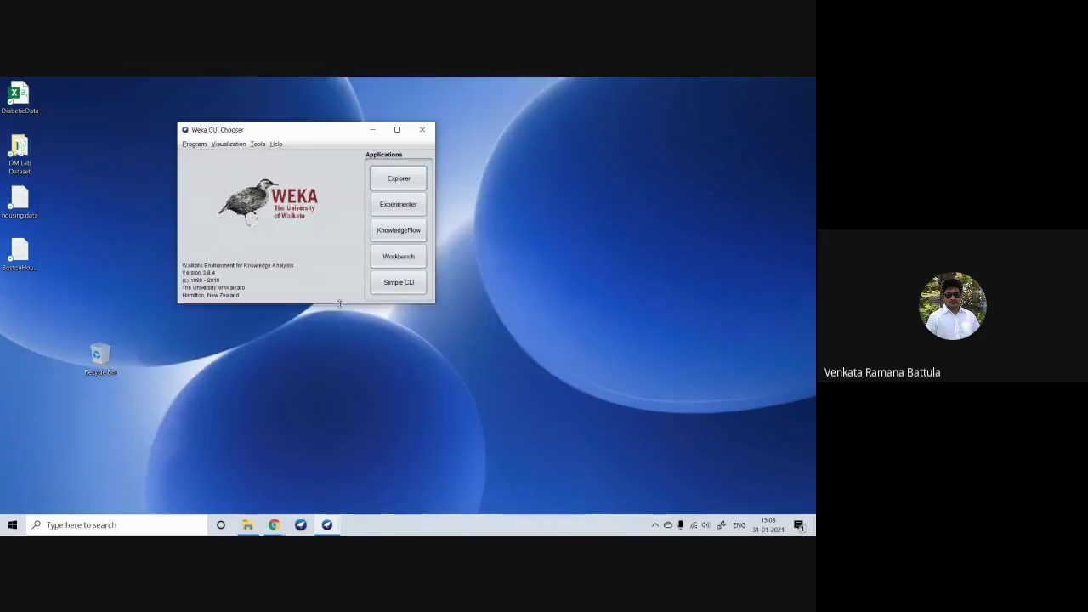
click(331, 523)
click(333, 523)
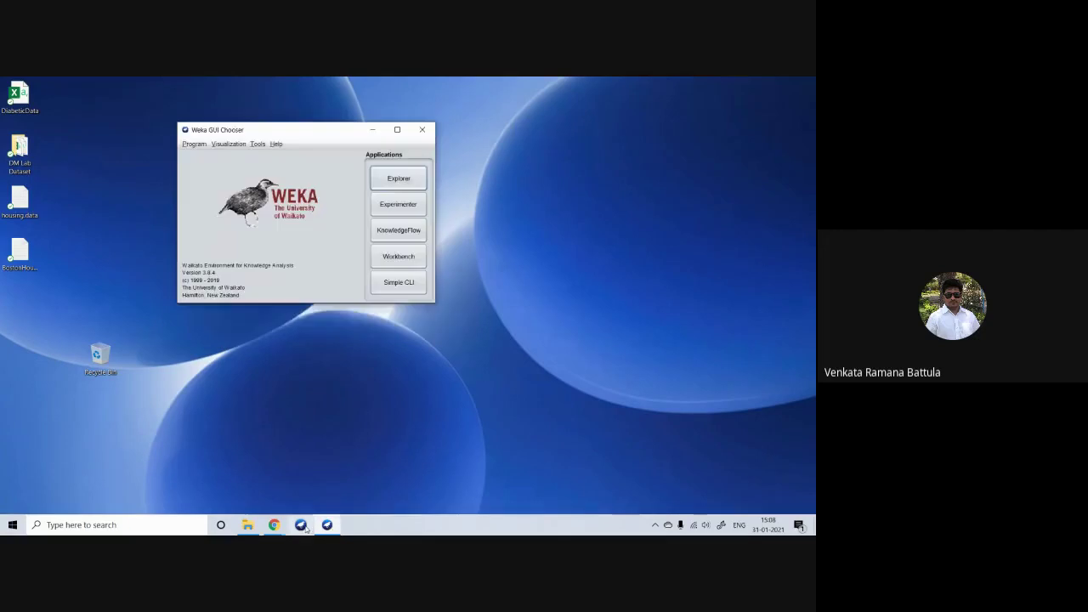
click(302, 526)
click(331, 522)
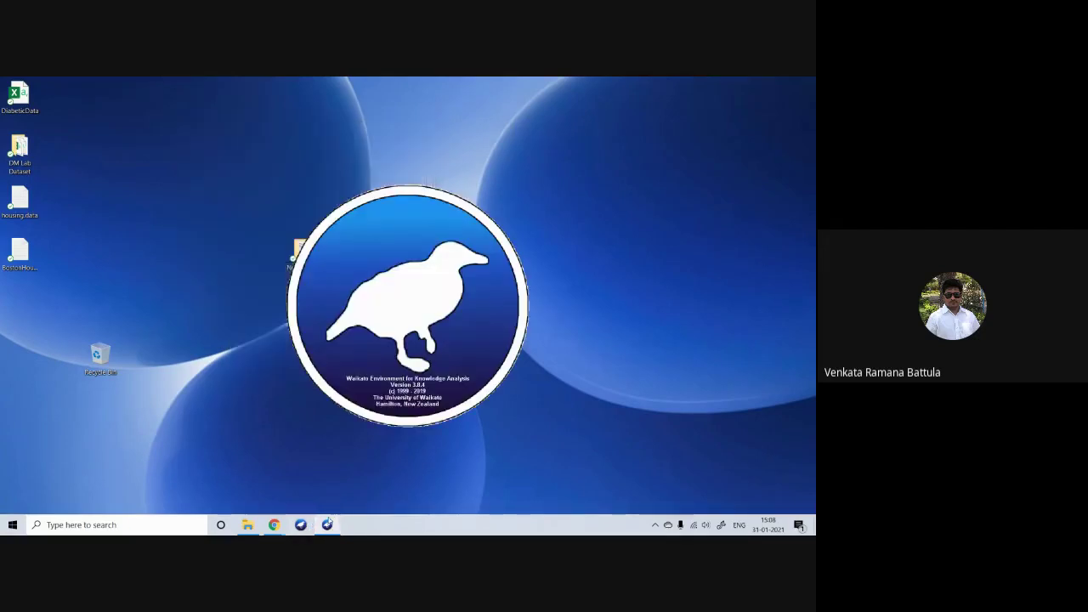
click(248, 84)
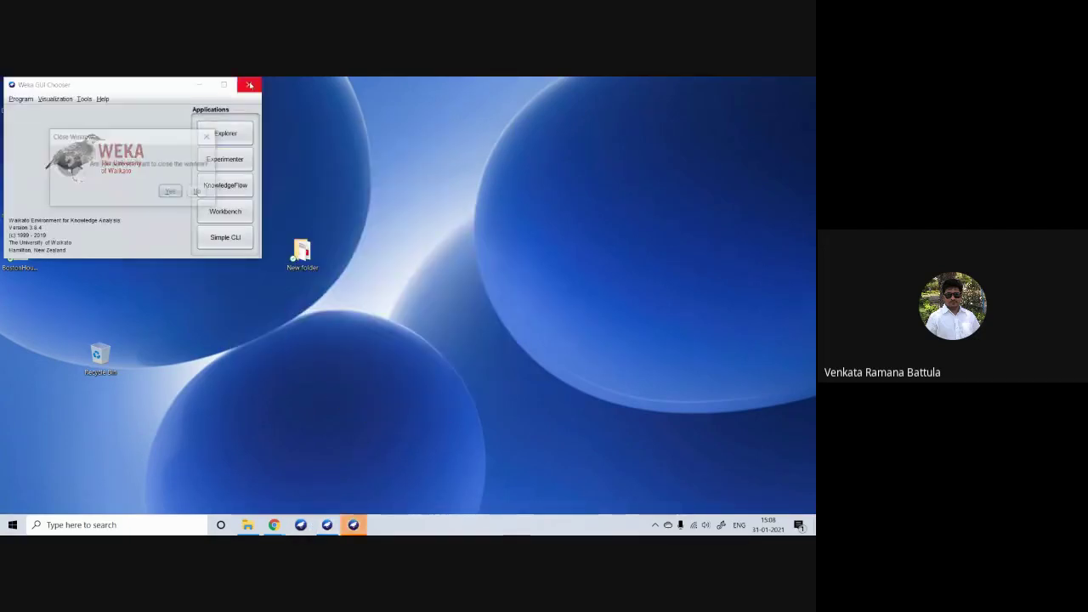
click(172, 192)
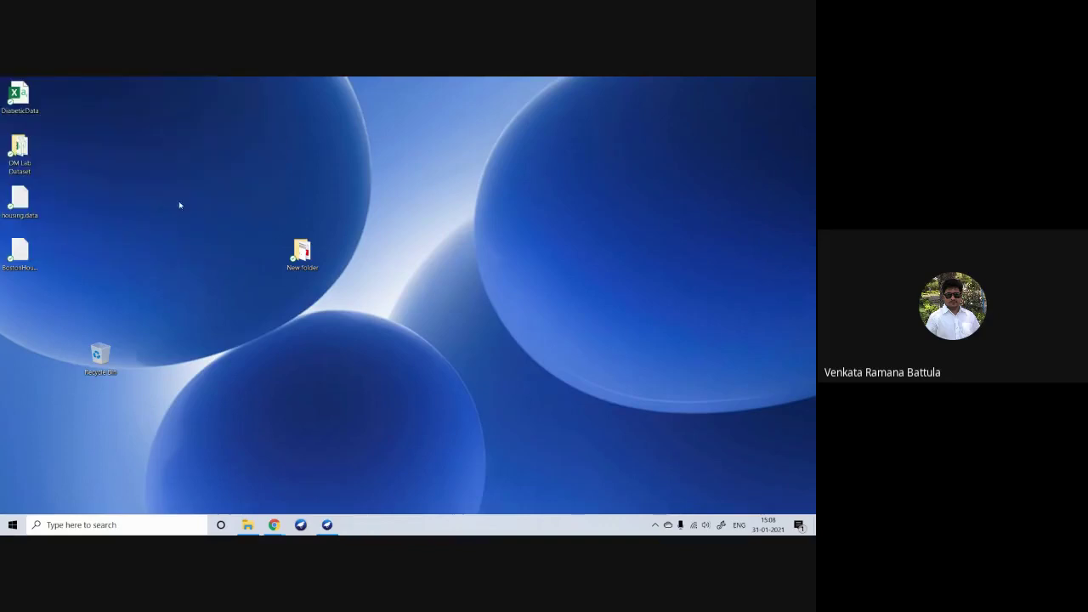
Close the remaining Weka GUI Chooser, relaunch Weka and open a fresh Explorer window
click(326, 524)
click(421, 129)
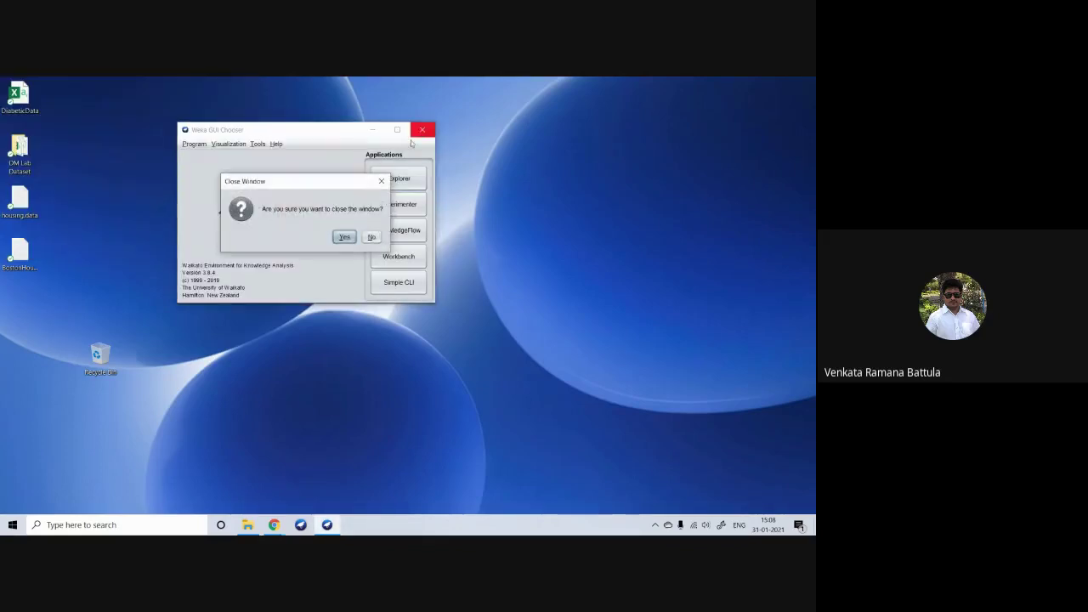
click(344, 237)
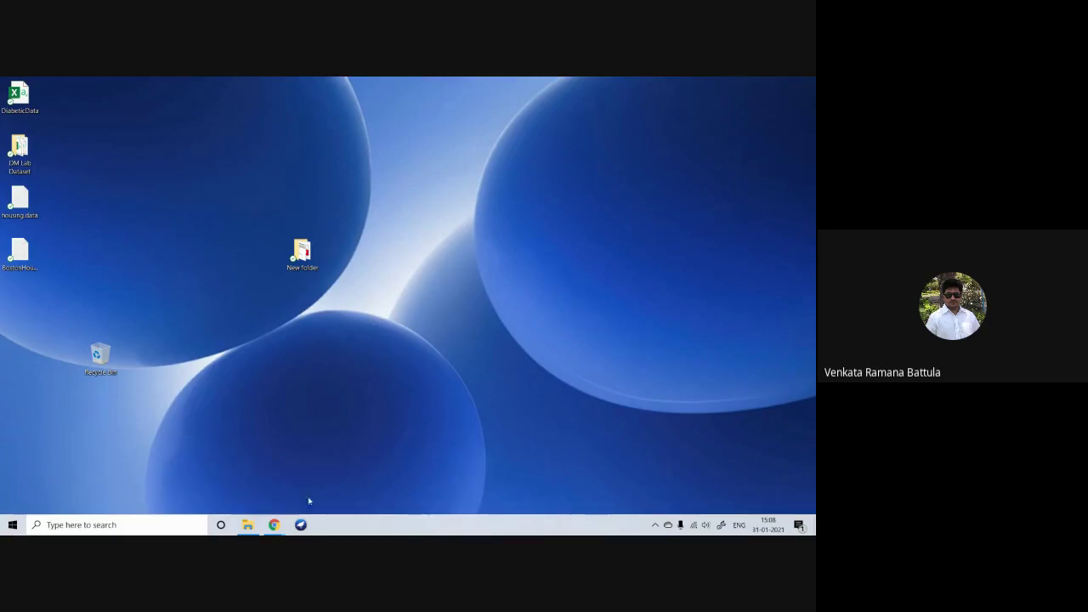
click(301, 524)
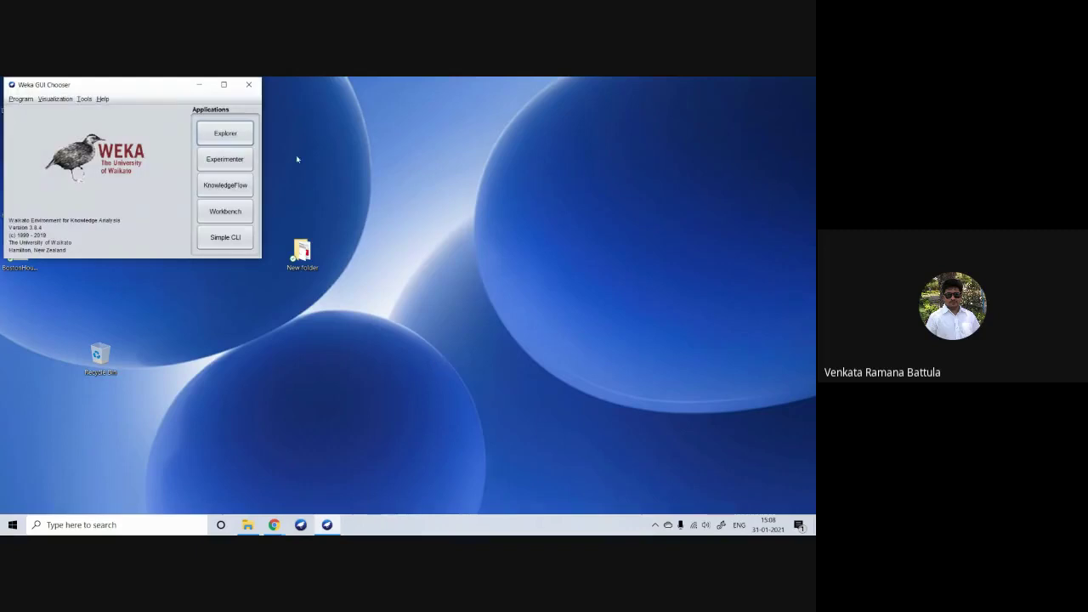
click(234, 137)
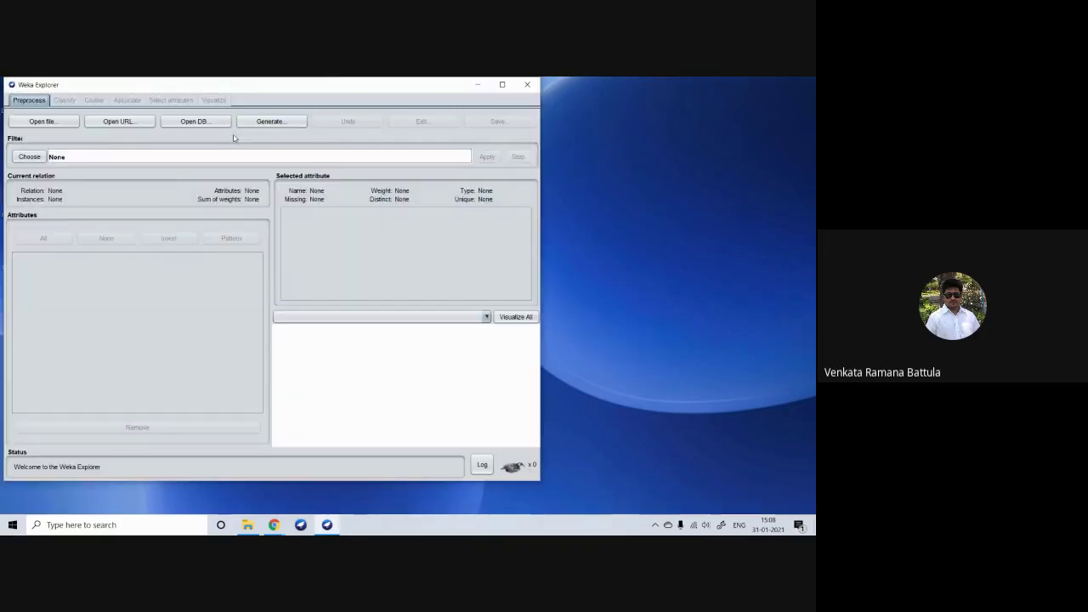
Load ReplaceMissingValuesIP.csv from the DM Lab Dataset folder on the Desktop, with the file type set to CSV data files
click(44, 123)
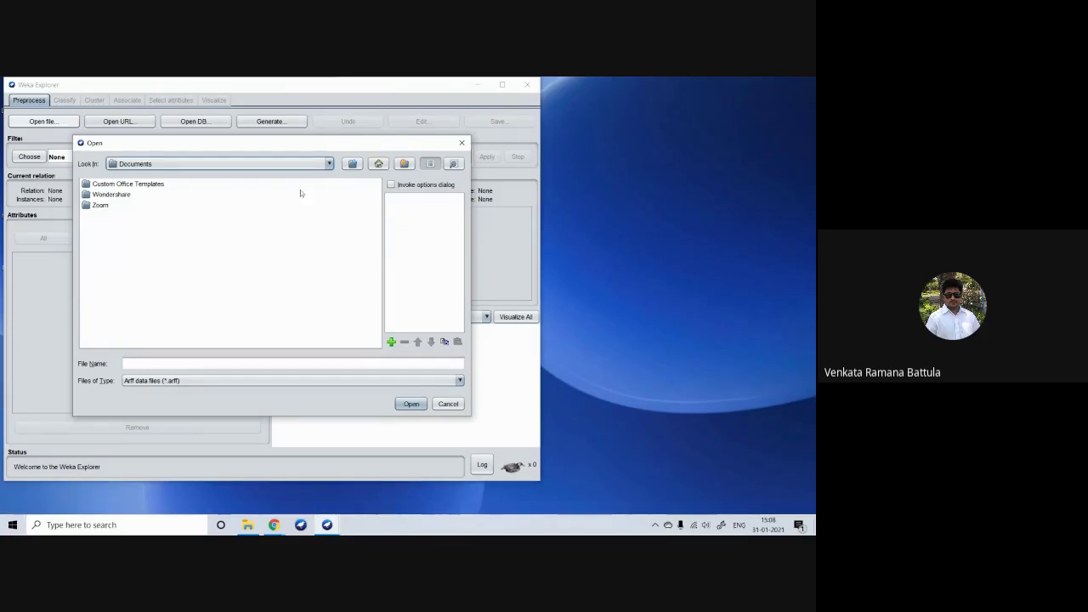
click(351, 163)
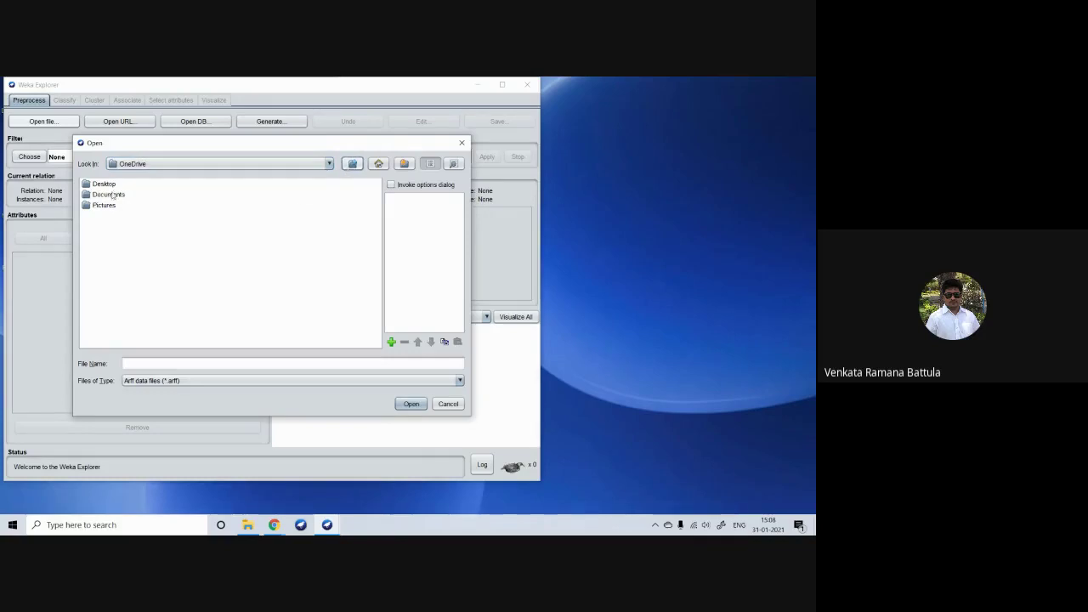
double_click(105, 184)
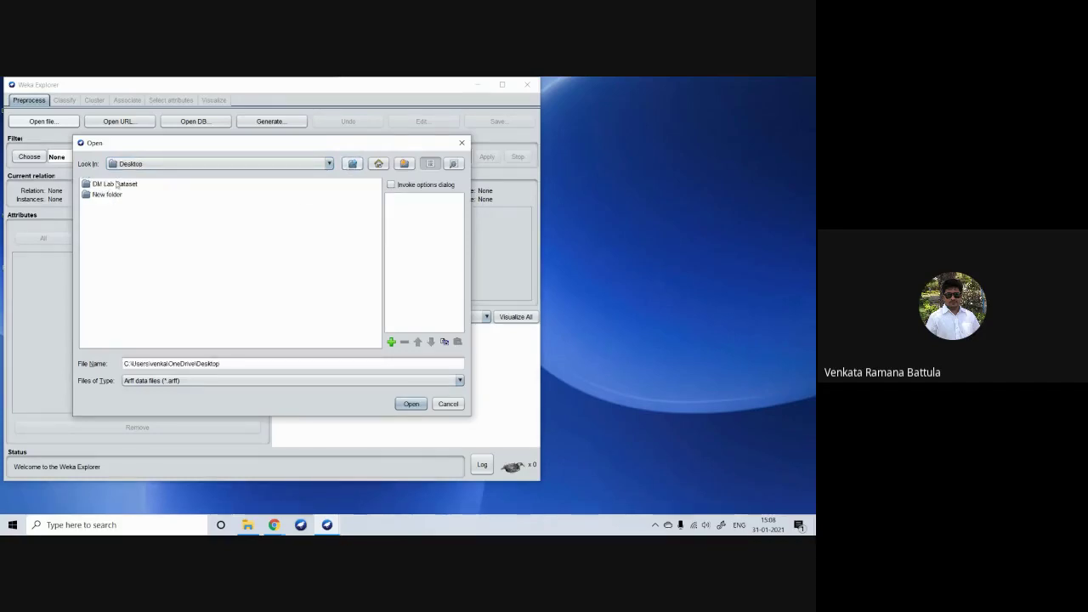
double_click(117, 184)
click(228, 380)
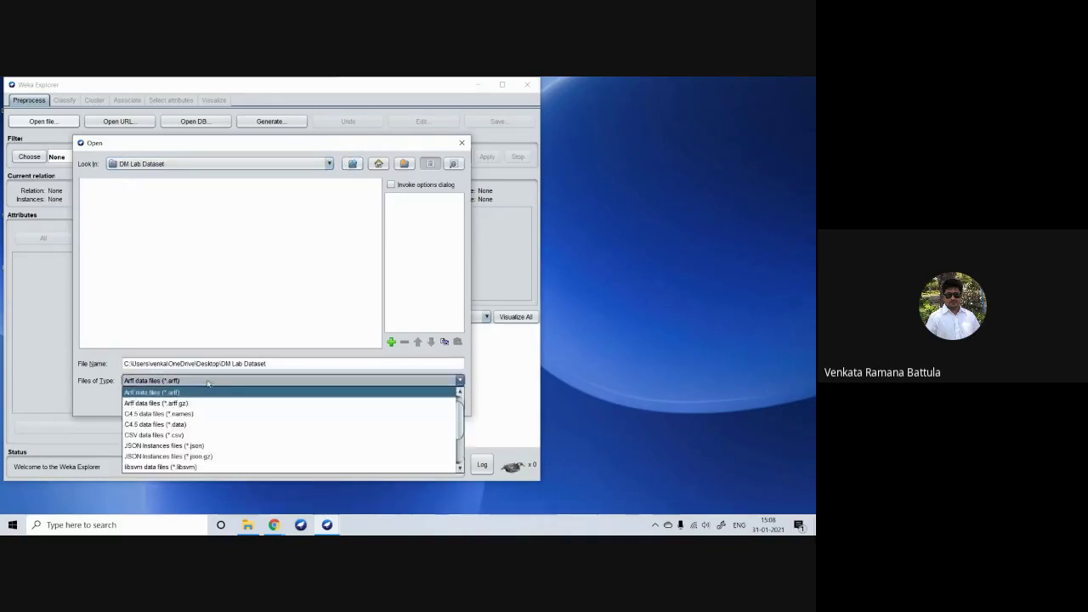
click(188, 436)
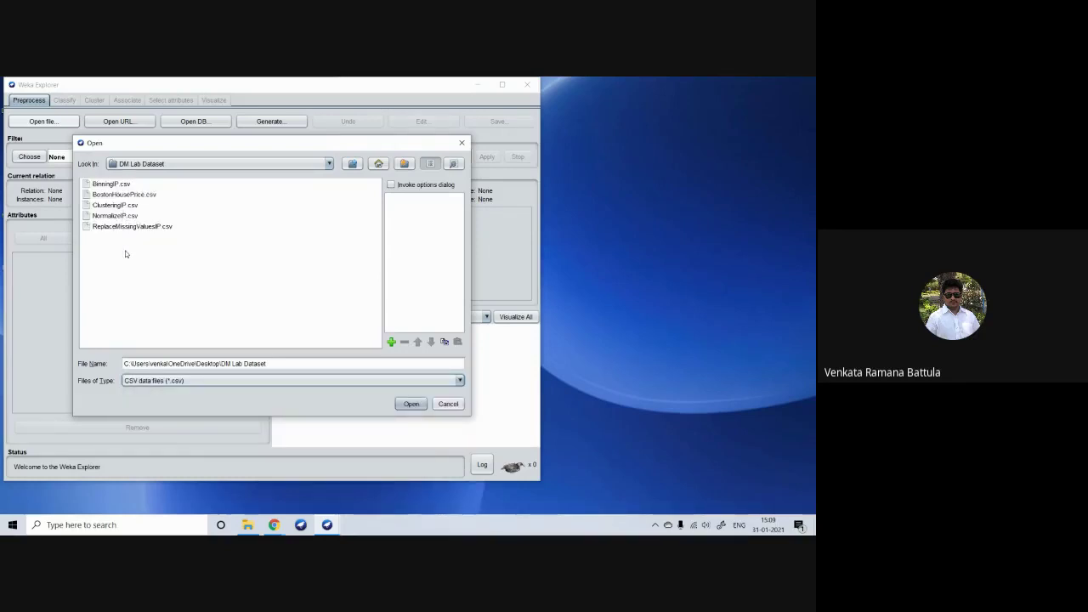
click(122, 226)
click(401, 404)
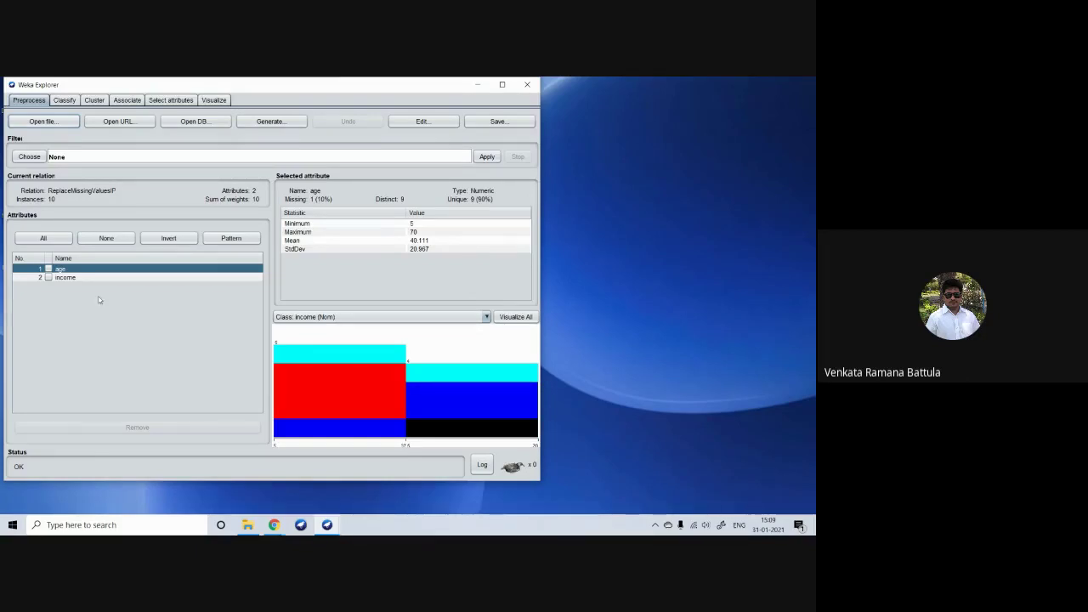
Minimize the Weka windows and open ReplaceMissingValuesIP from the desktop's DM Lab Dataset folder in Excel
click(476, 85)
click(198, 85)
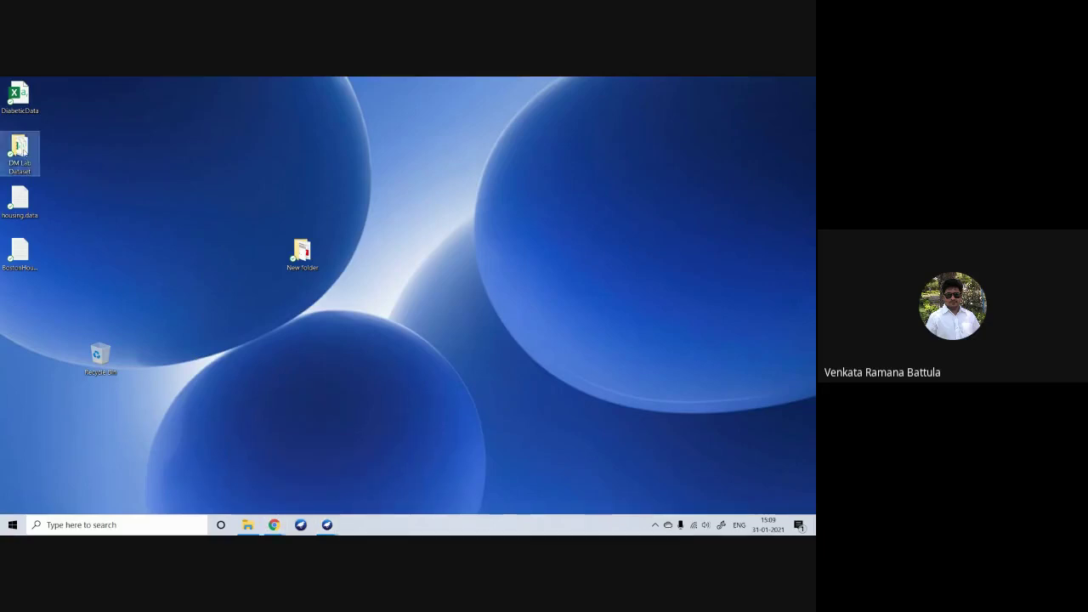
right_click(19, 151)
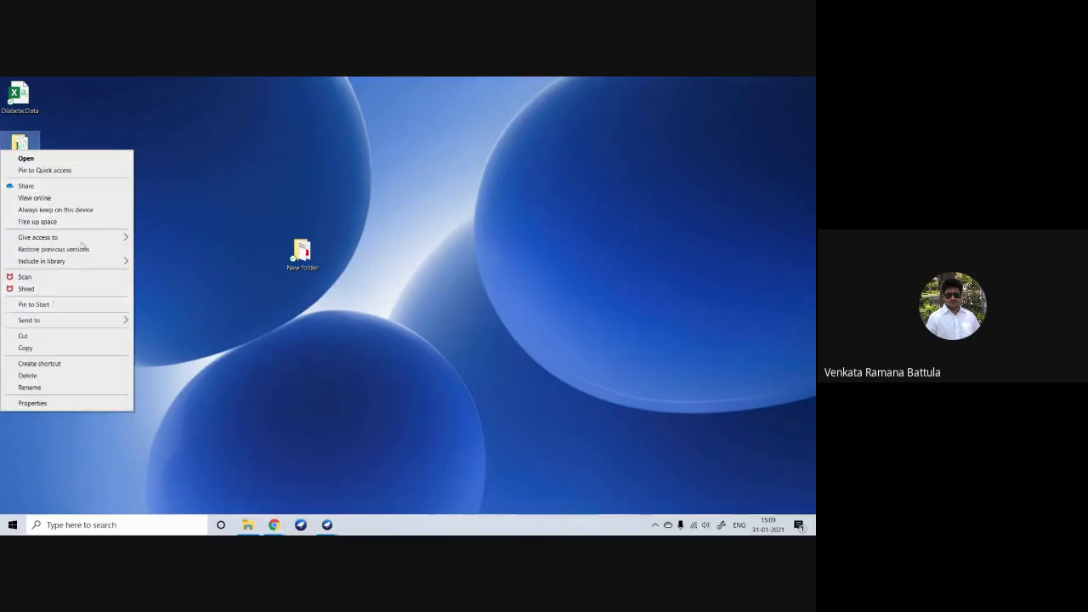
click(53, 159)
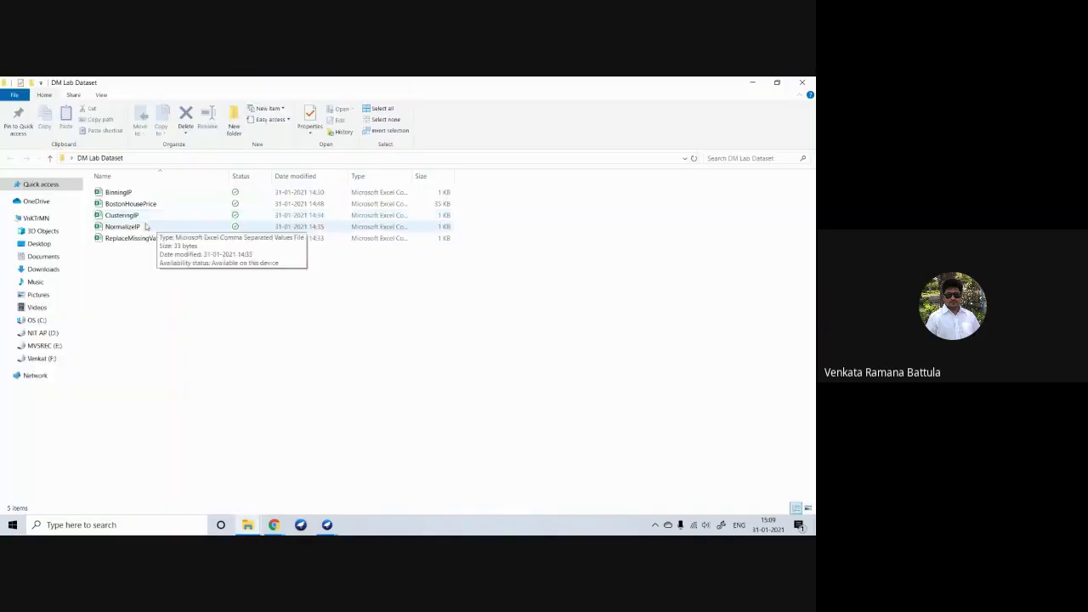
right_click(145, 241)
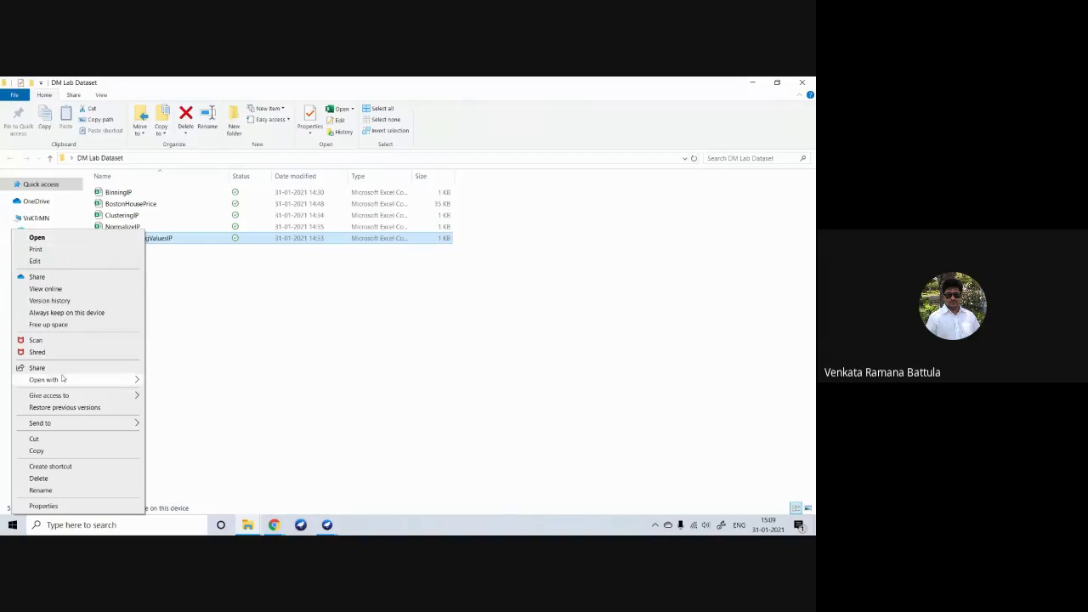
mouse_move(65, 380)
click(169, 383)
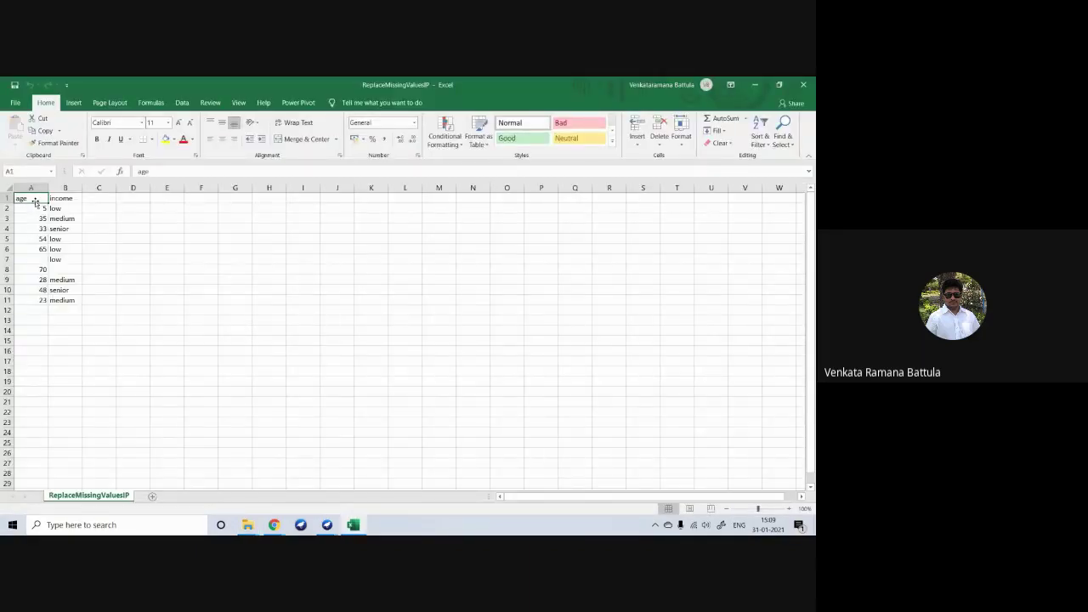
Fill the empty age cell A7 and the empty income cell B8 with "?"
click(65, 197)
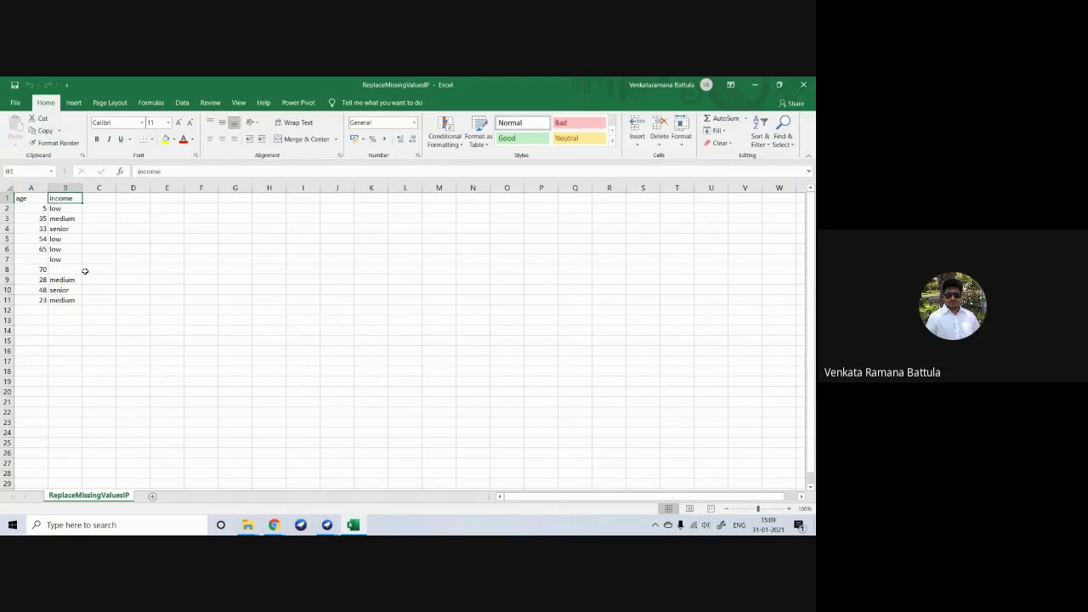
click(30, 259)
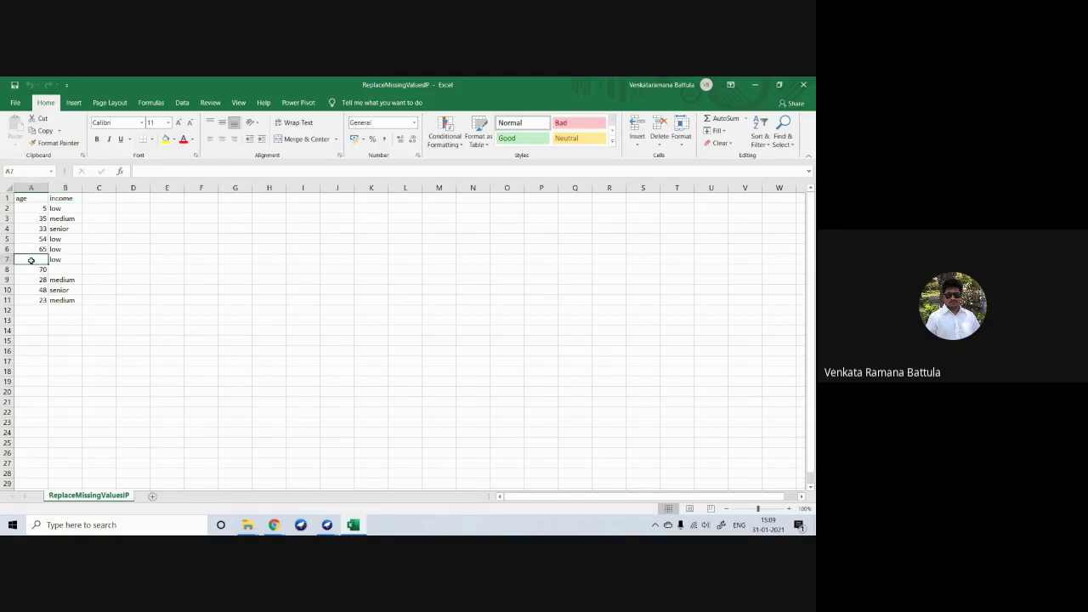
text(?)
click(95, 272)
click(61, 268)
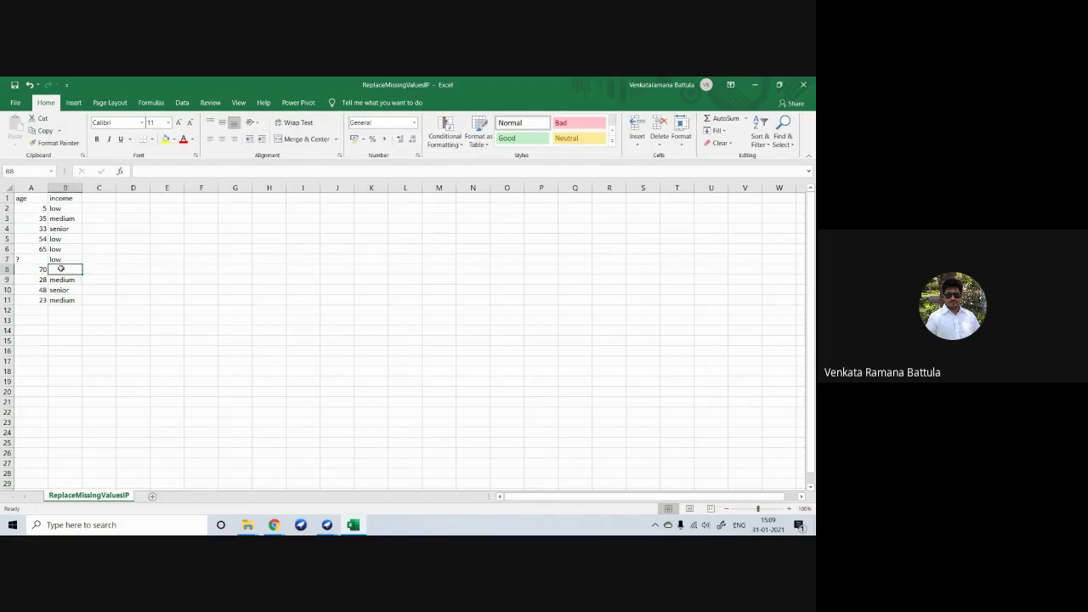
text(?)
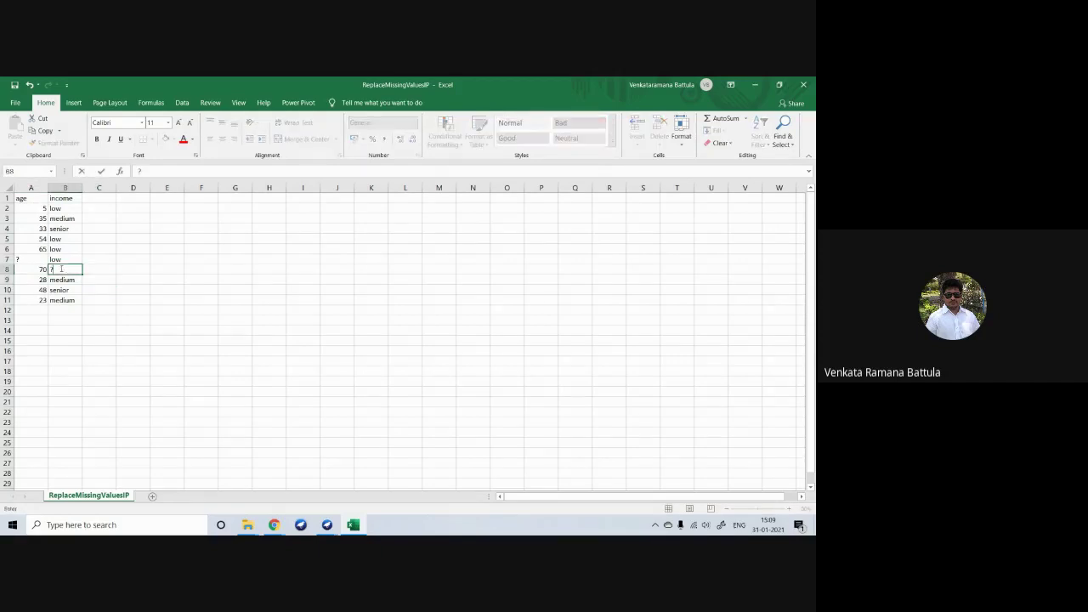
click(125, 337)
Save the edited workbook as ReplaceMissingValuesIP in CSV (Comma delimited) format in the DM Lab Dataset folder, replacing the existing file
click(24, 104)
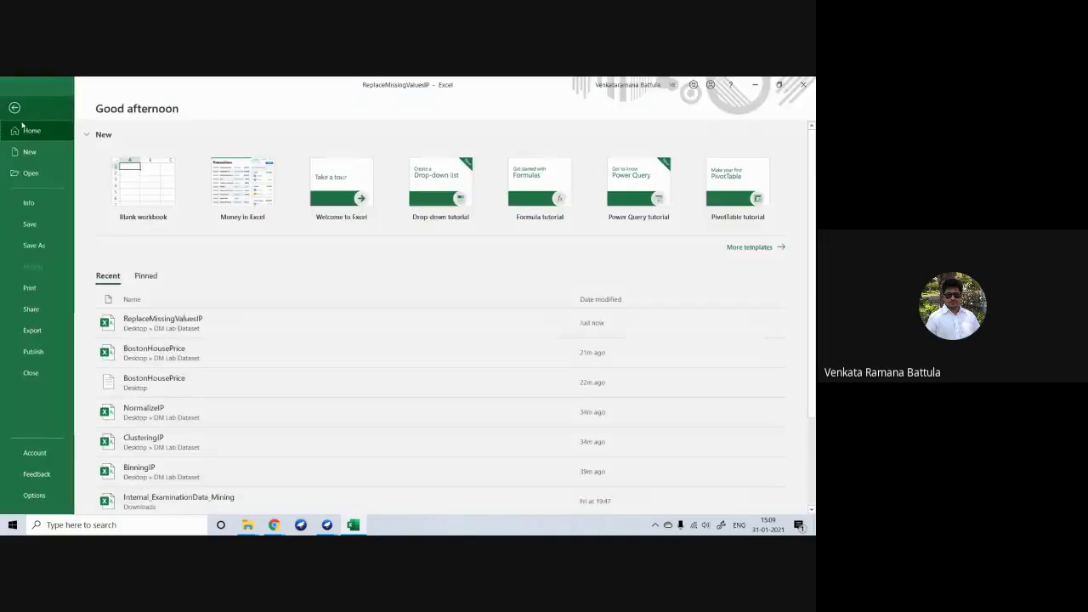
click(34, 245)
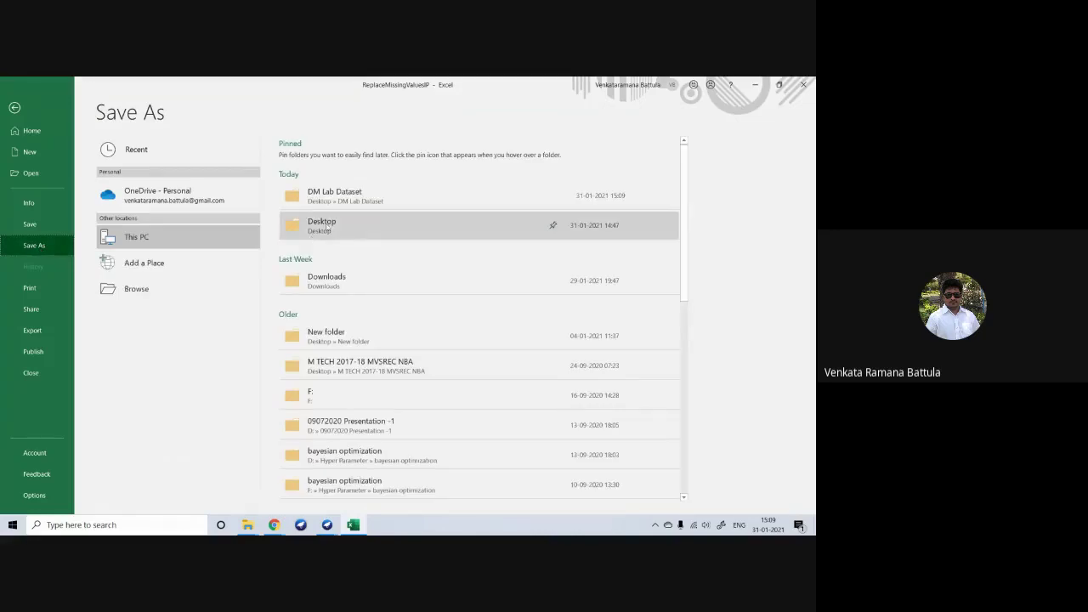
click(334, 195)
click(174, 271)
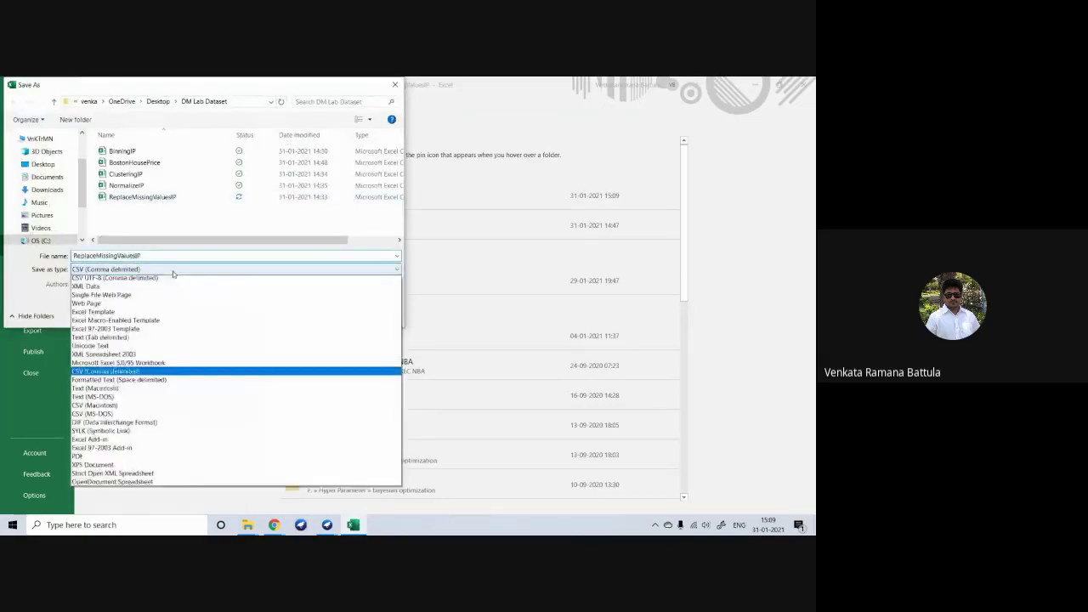
click(107, 371)
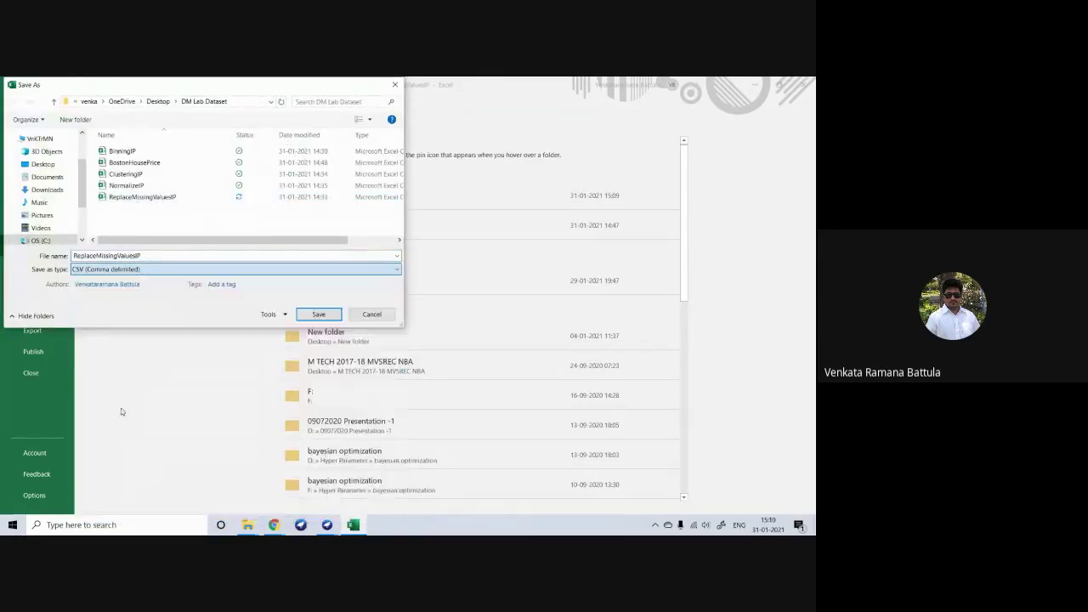
click(319, 317)
click(430, 303)
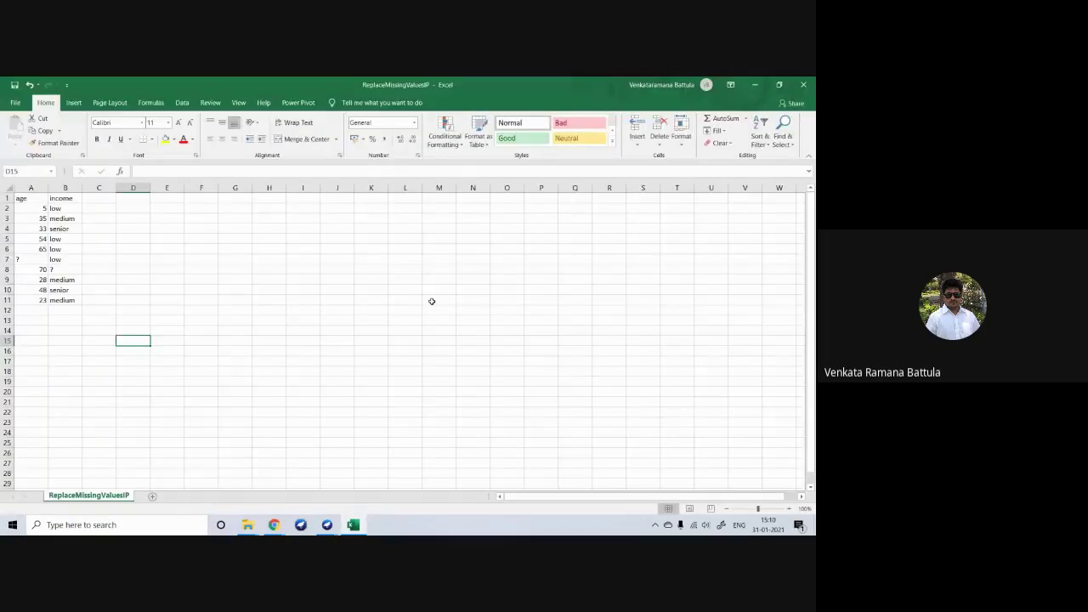
Switch to Weka, close the current Explorer window and open a fresh Explorer from the GUI Chooser
mouse_move(327, 524)
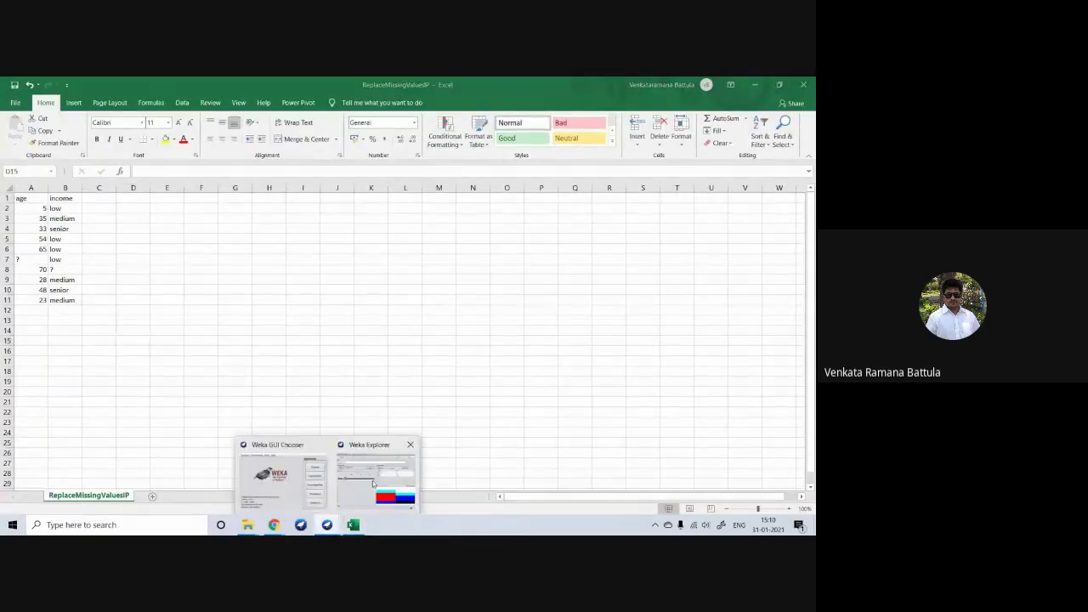
click(409, 444)
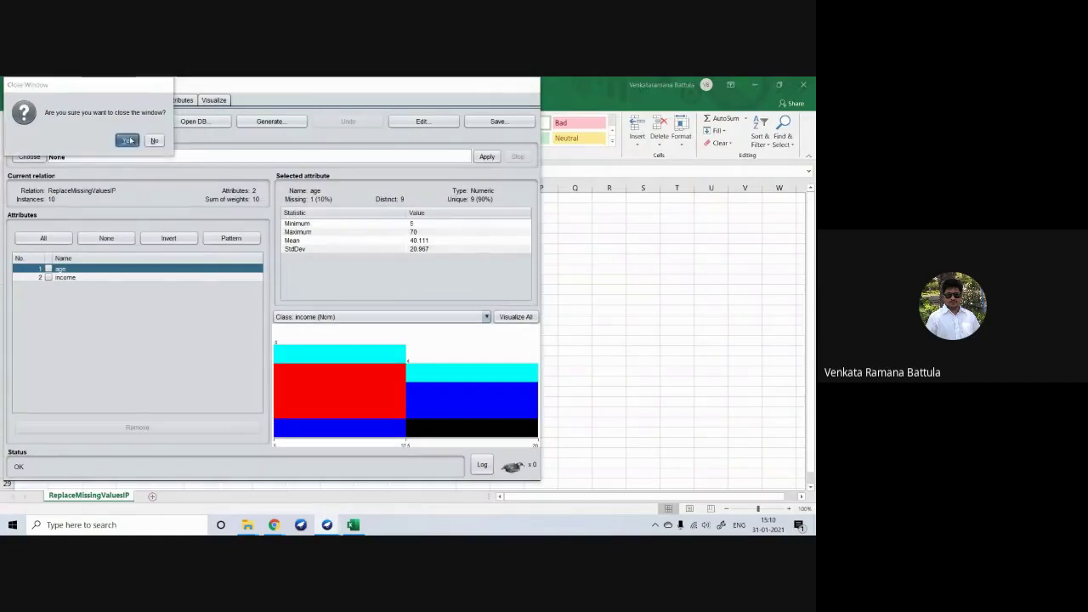
click(127, 141)
click(327, 524)
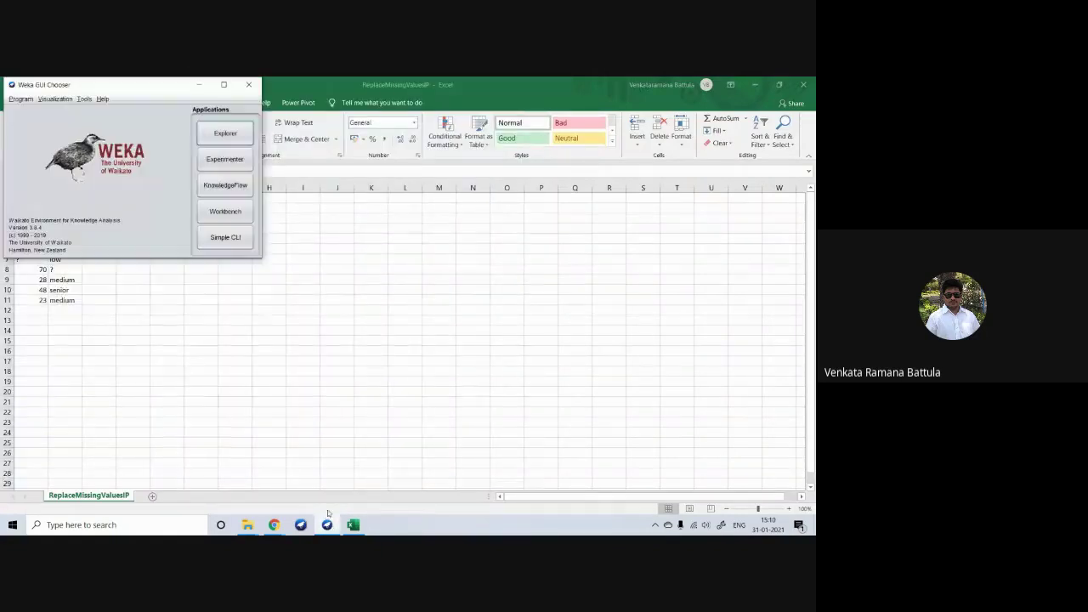
click(248, 84)
click(198, 191)
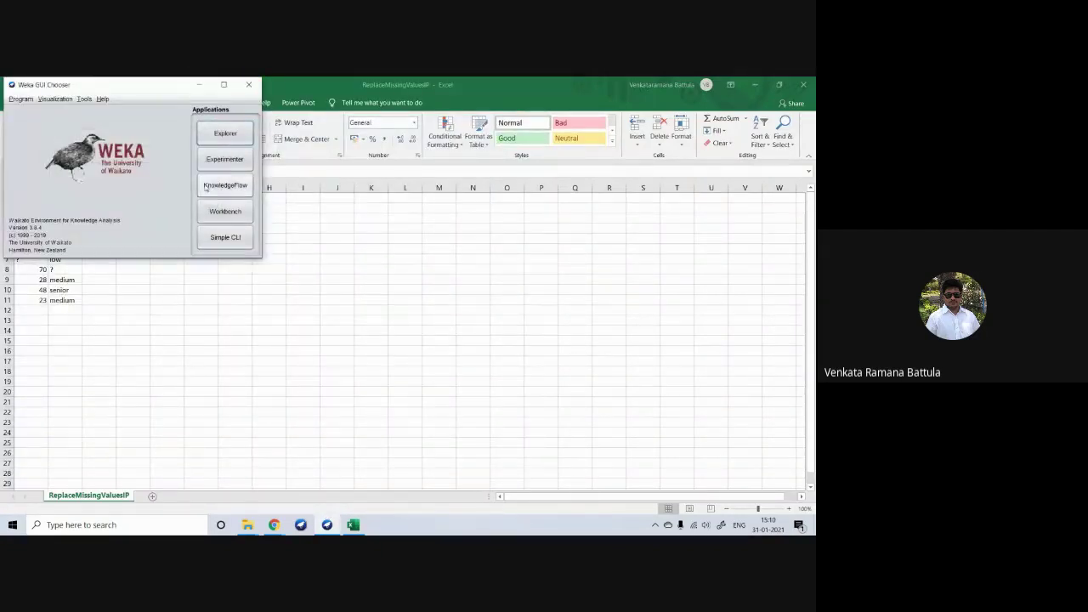
click(232, 135)
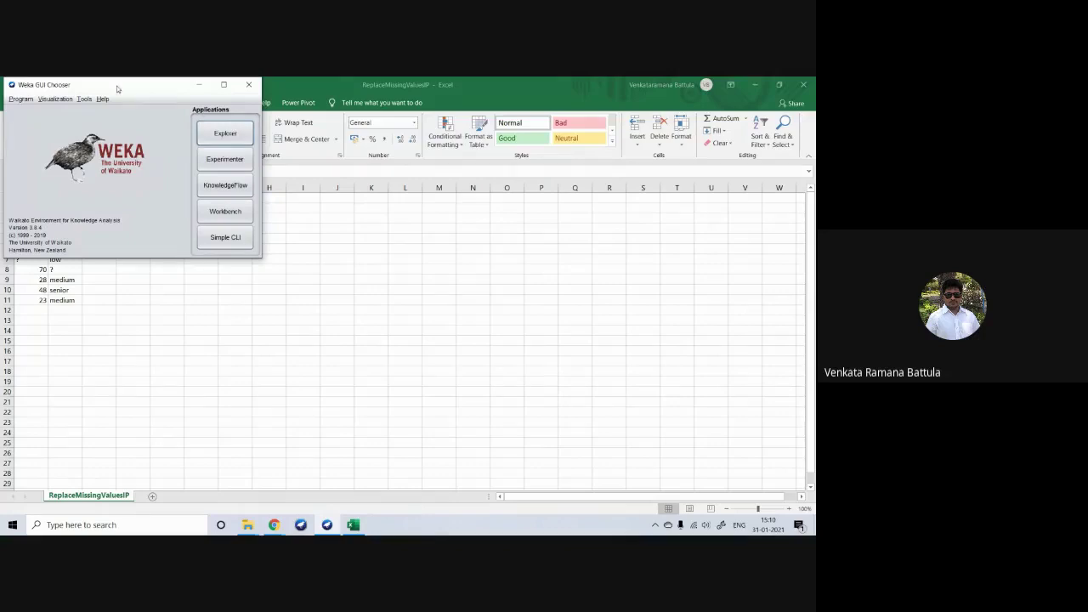
drag(116, 86, 332, 122)
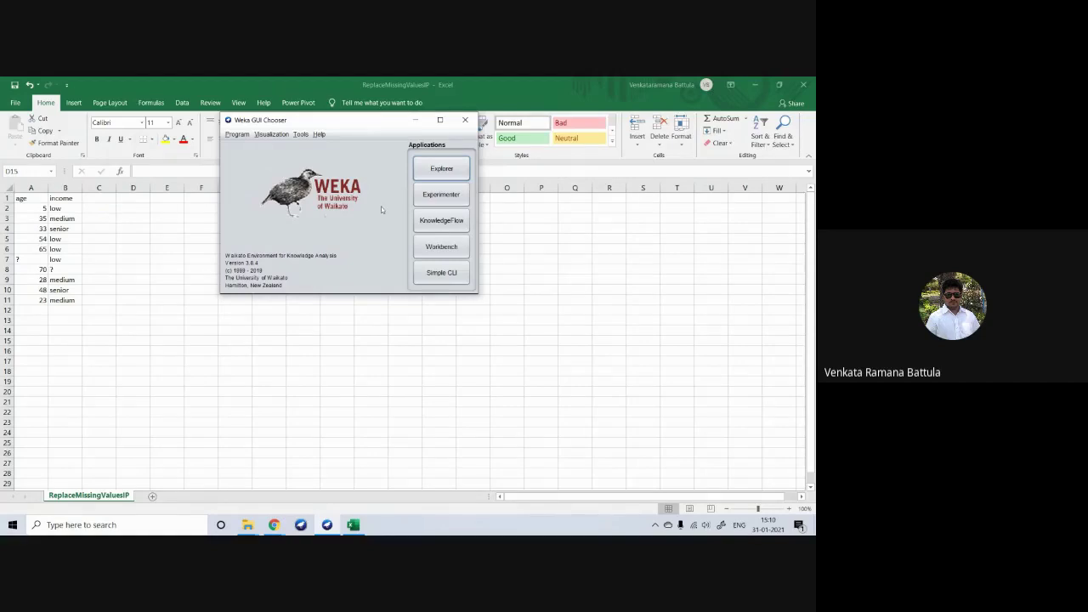
click(433, 172)
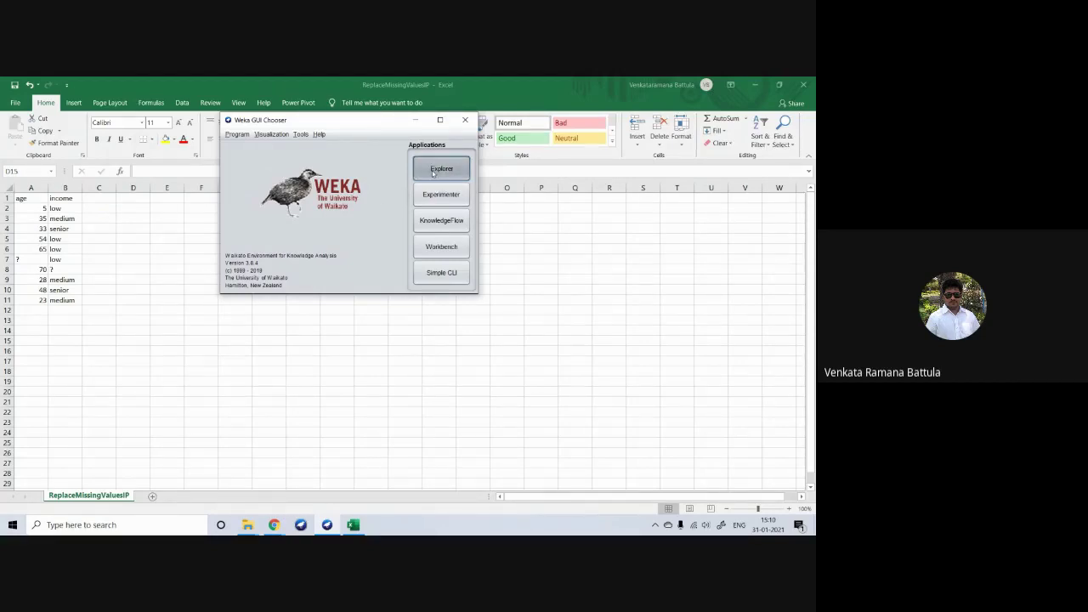
Load ReplaceMissingValuesIP.csv from the Desktop's DM Lab Dataset folder as a CSV data file and review its instances in the data viewer
click(119, 121)
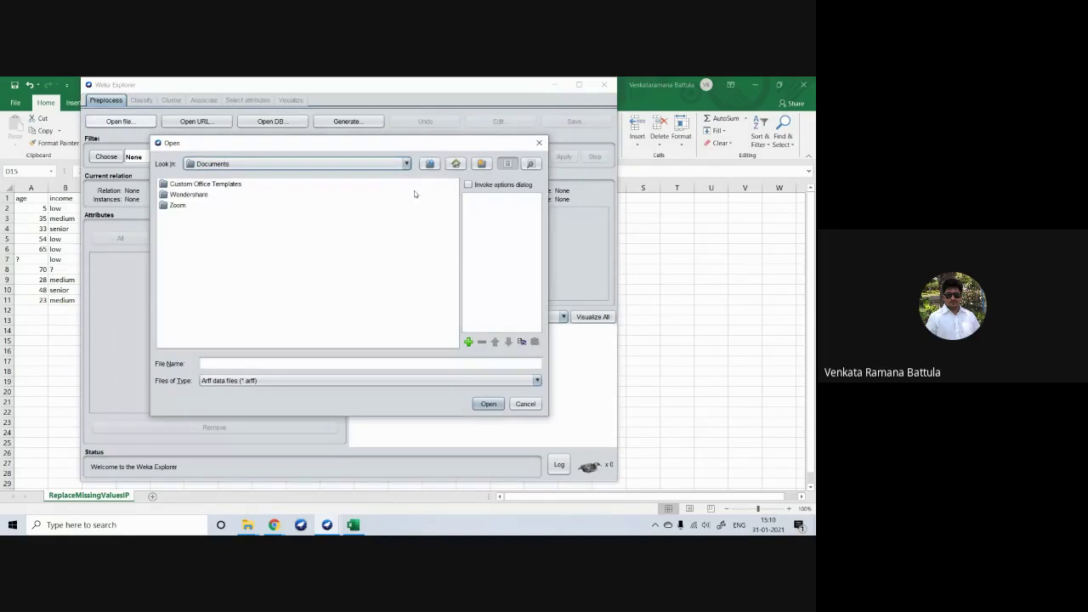
click(455, 163)
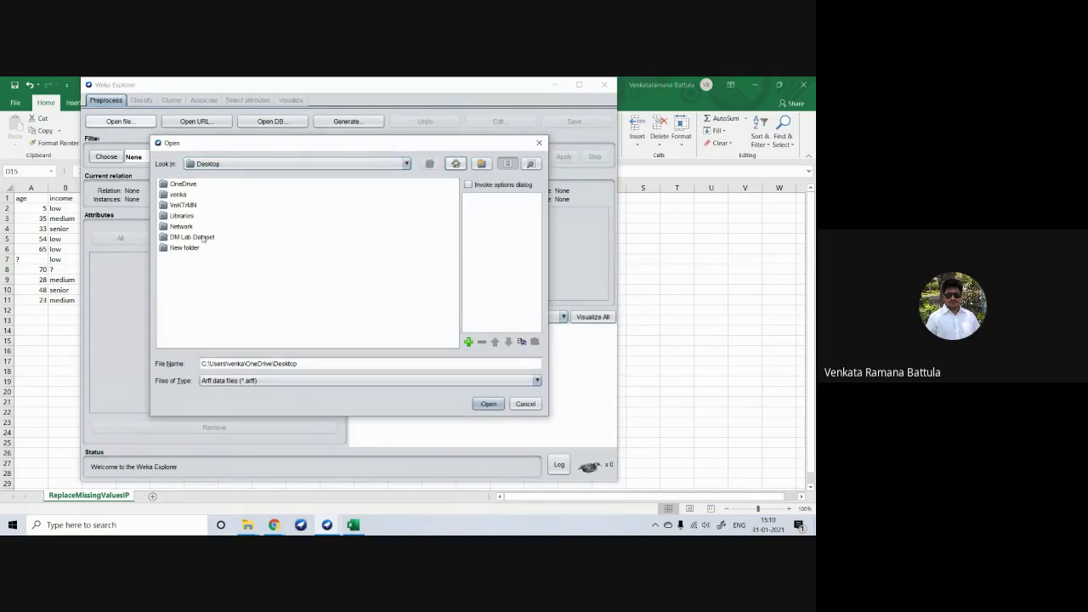
double_click(192, 237)
click(269, 381)
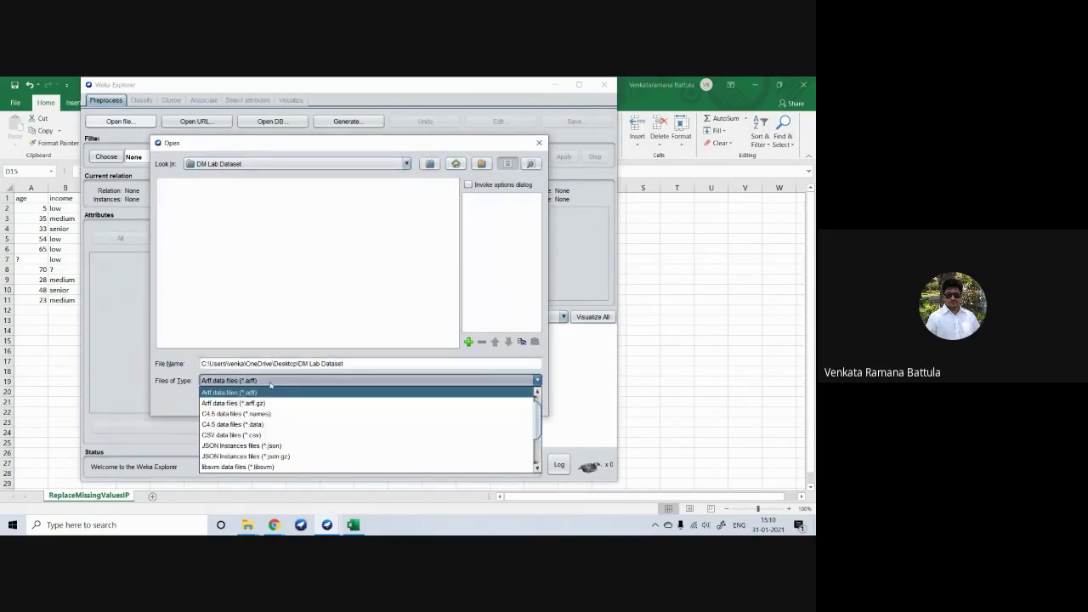
click(255, 435)
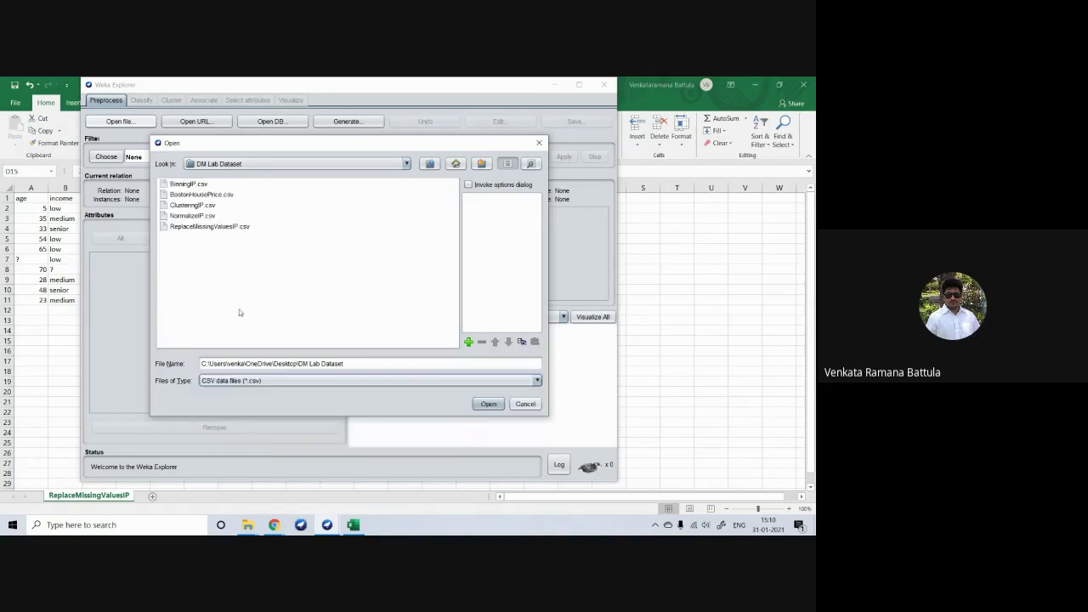
click(198, 227)
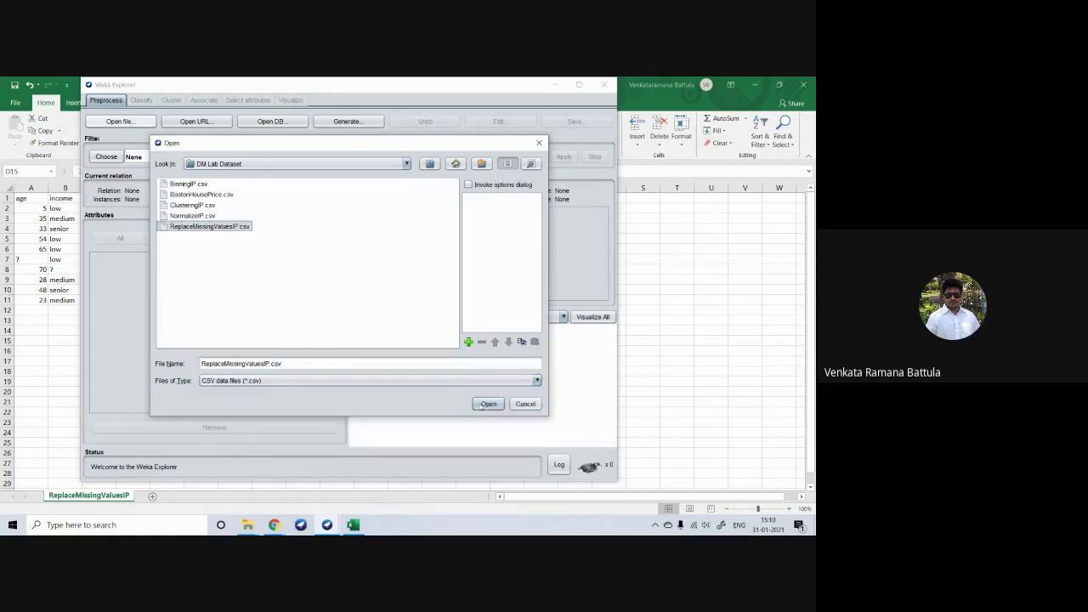
click(488, 404)
click(500, 120)
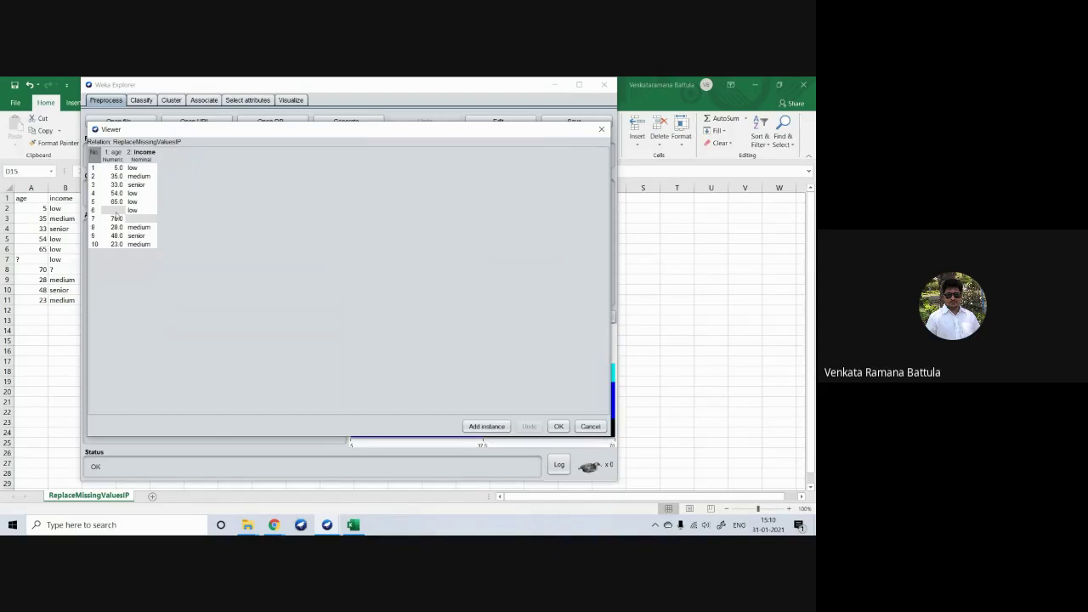
click(558, 426)
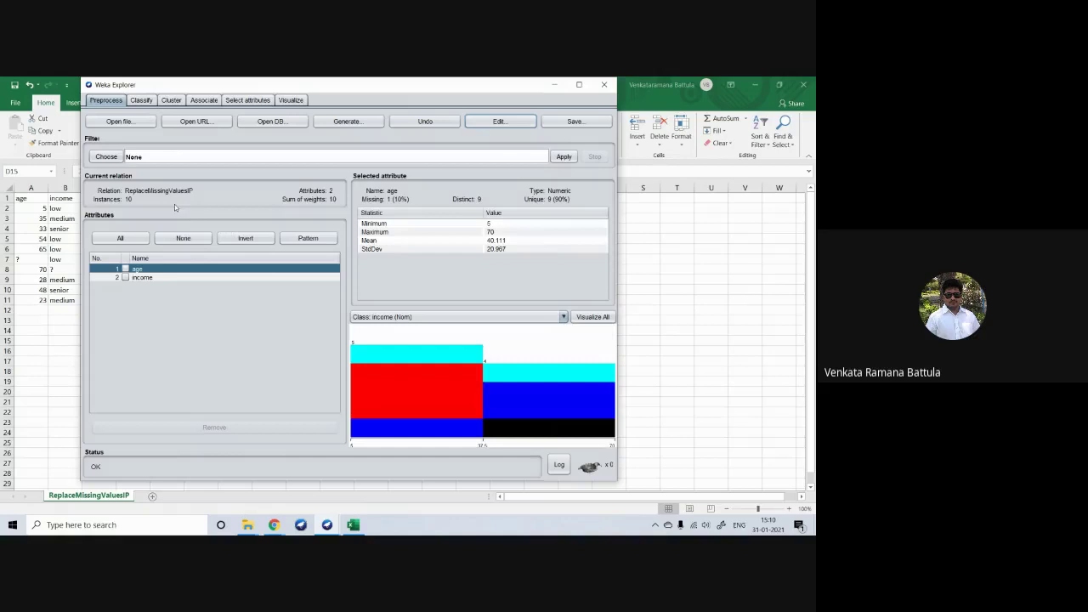
Choose the unsupervised attribute filter ReplaceMissingValues for the loaded dataset
click(106, 156)
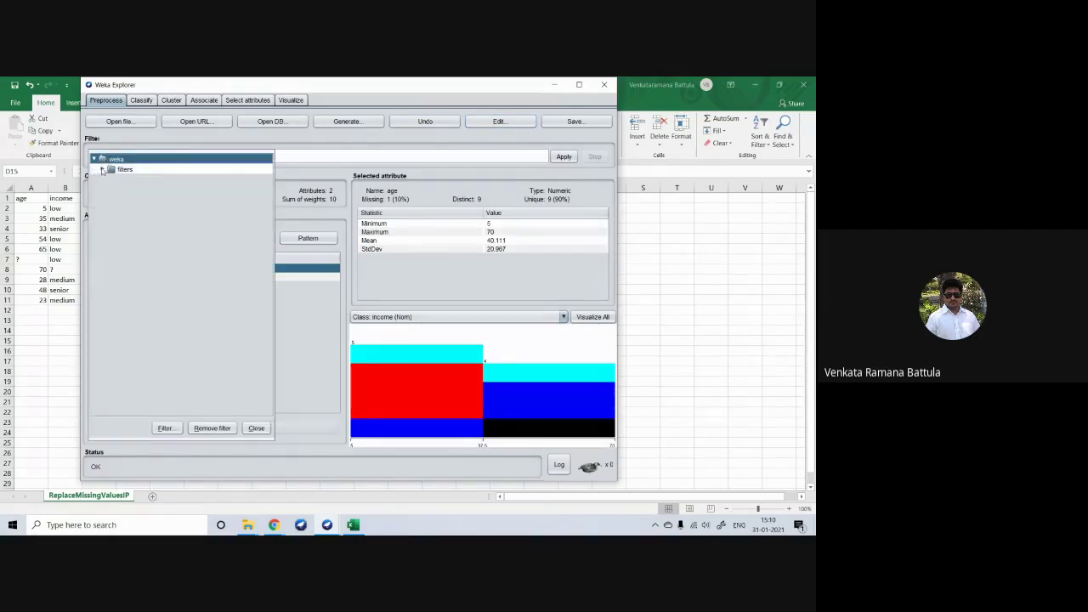
click(102, 170)
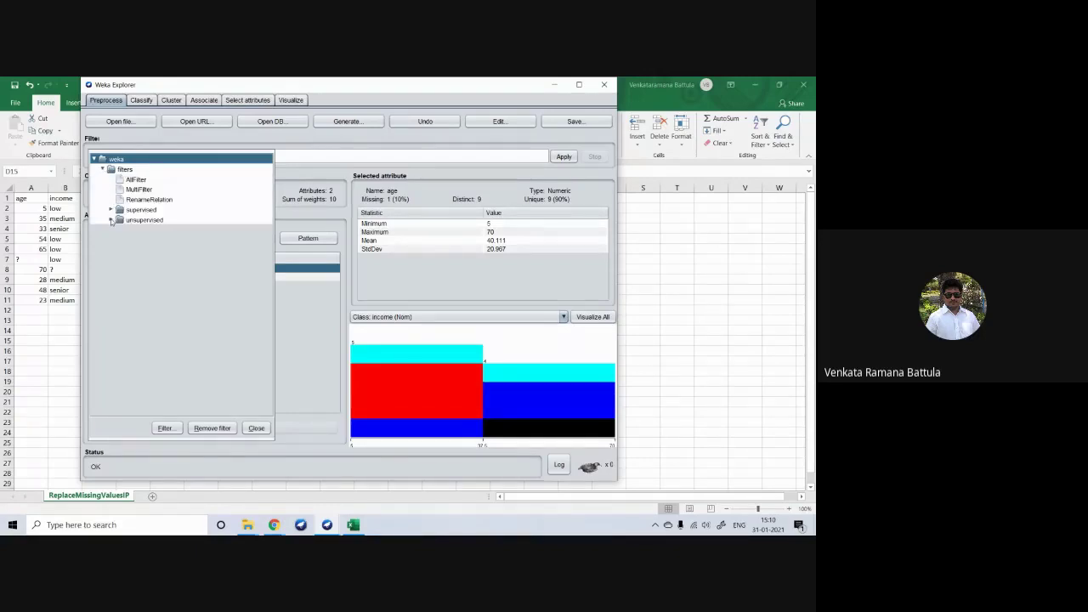
click(111, 220)
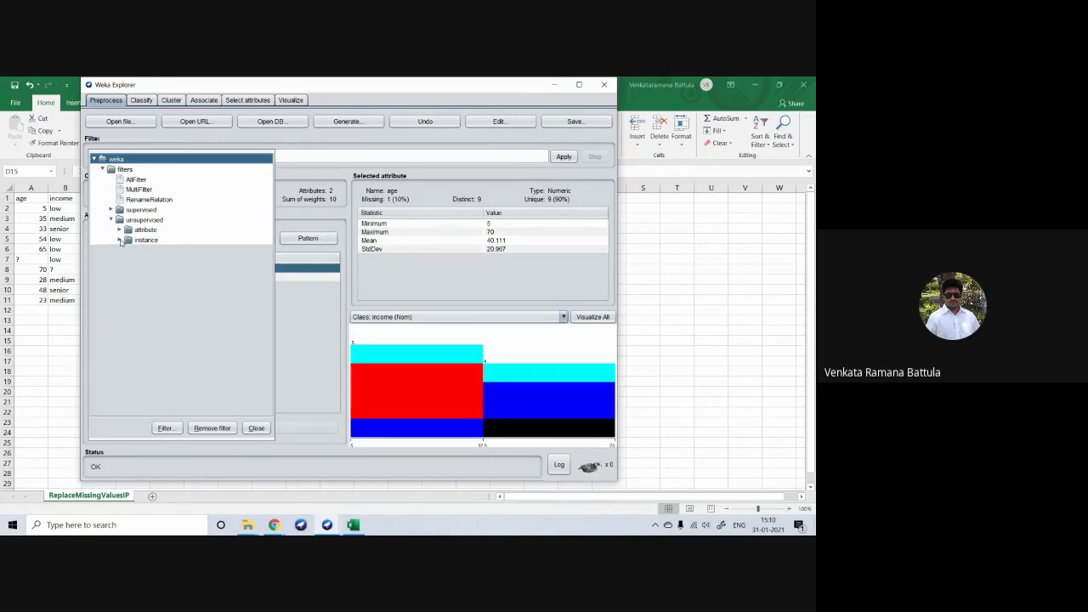
click(120, 240)
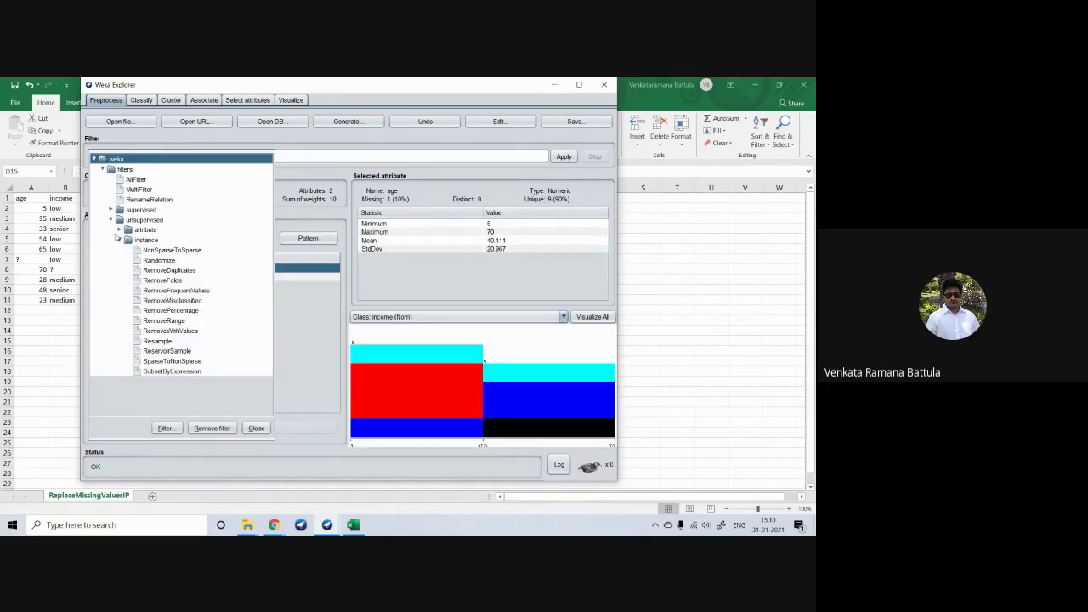
click(120, 230)
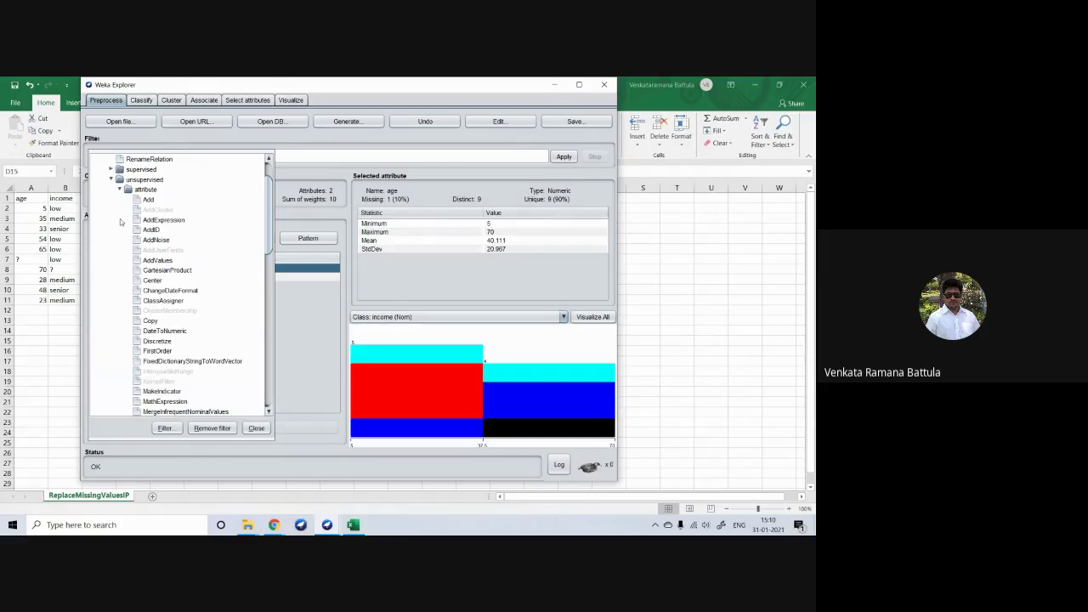
drag(268, 232, 269, 341)
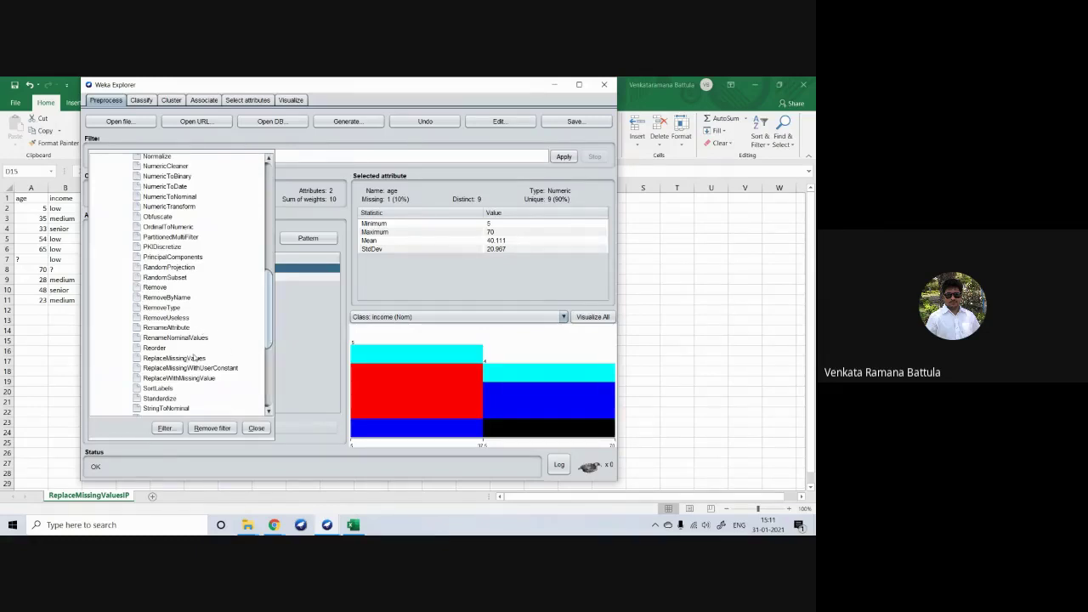
mouse_move(194, 361)
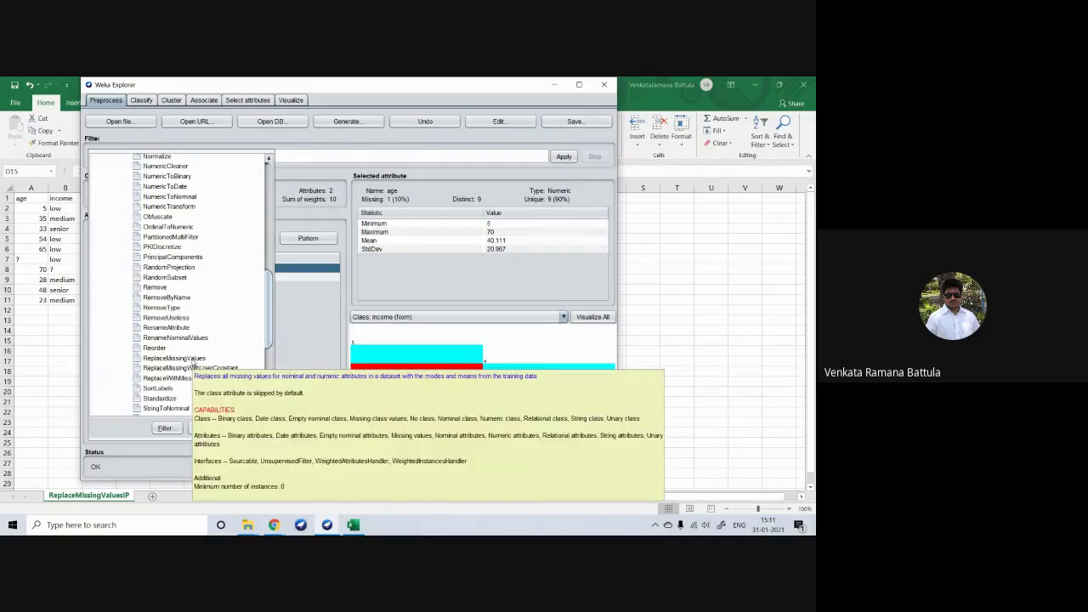
click(194, 362)
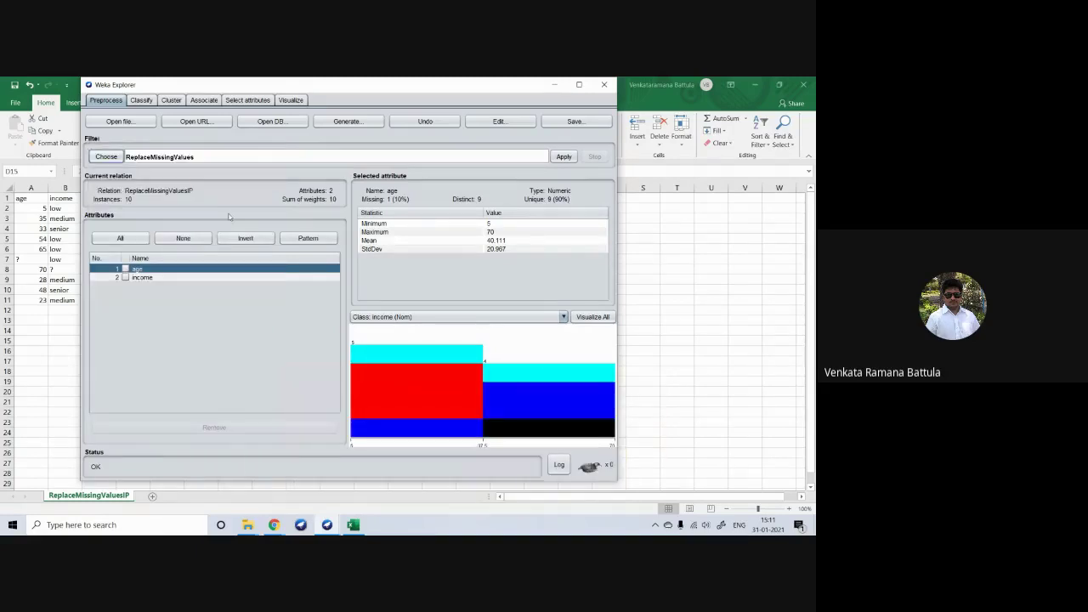
Apply the ReplaceMissingValues filter with ignoreClass set to True and review the filtered instances in the data viewer
click(270, 160)
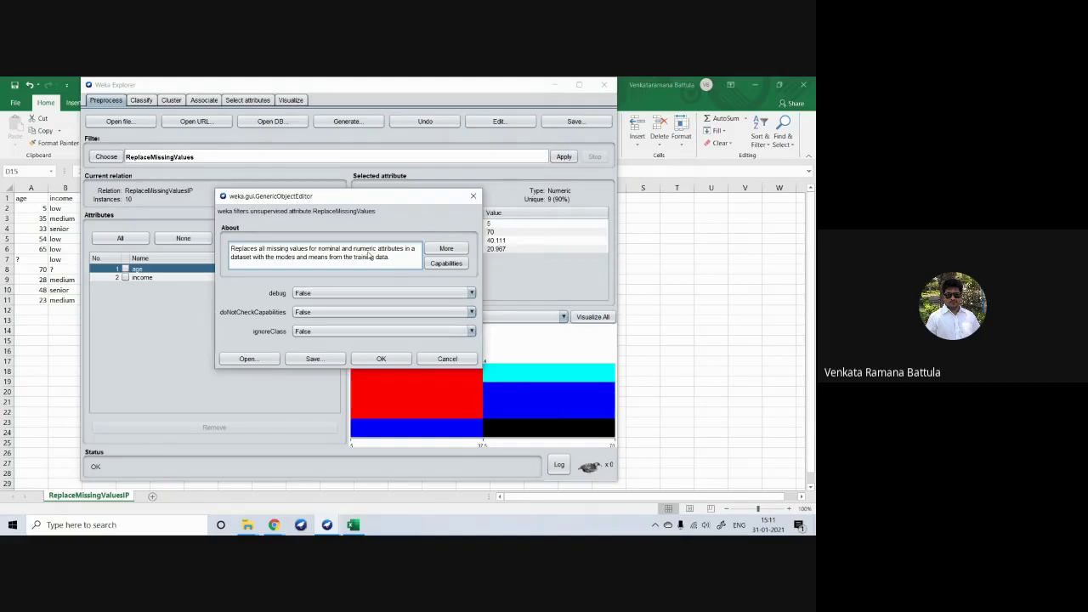
click(328, 333)
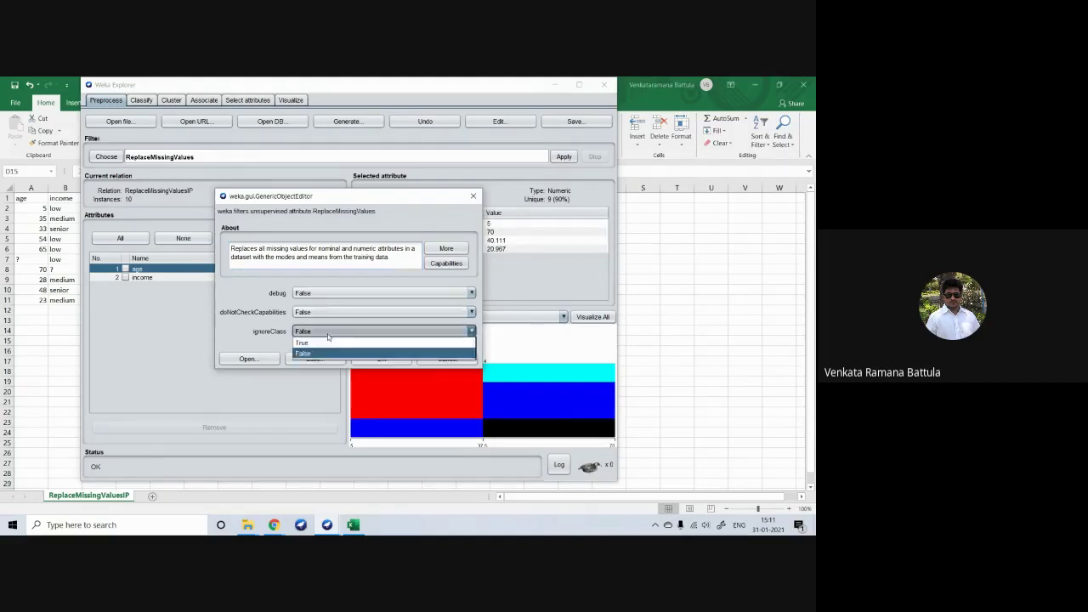
click(324, 344)
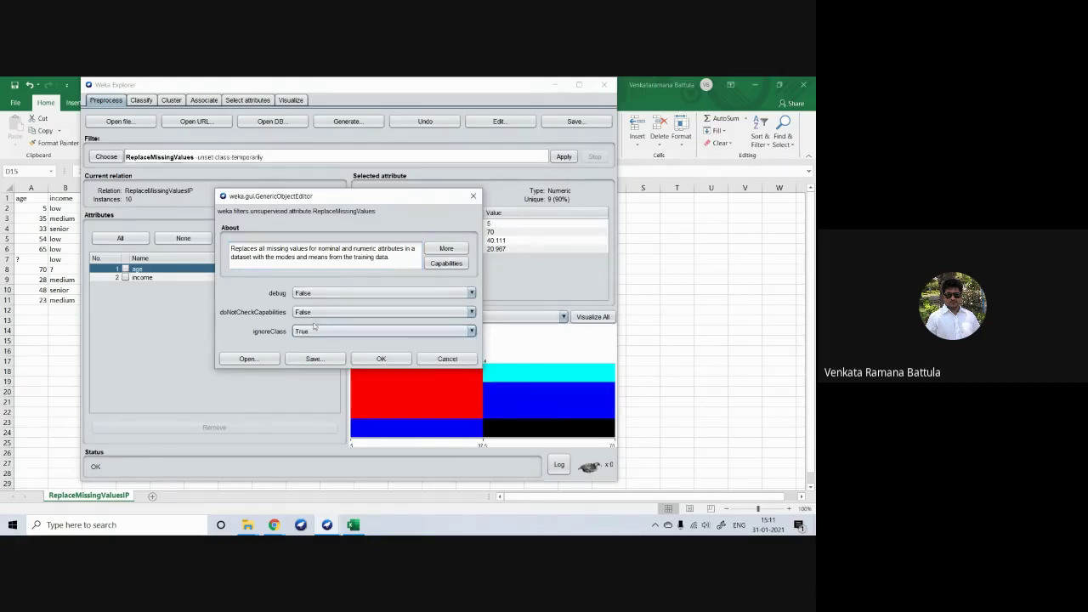
click(381, 358)
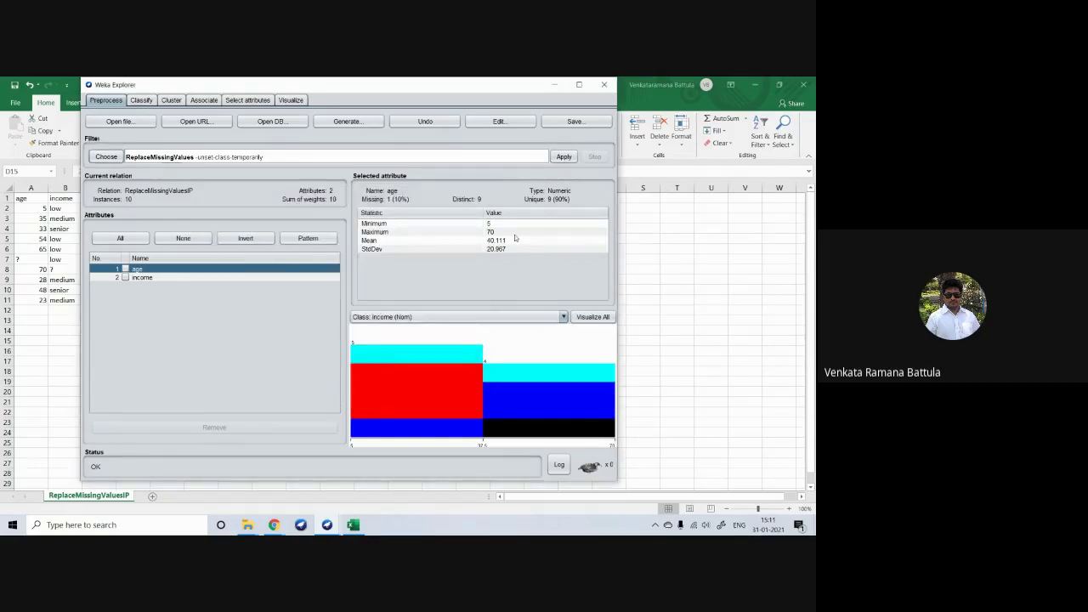
click(562, 159)
click(501, 121)
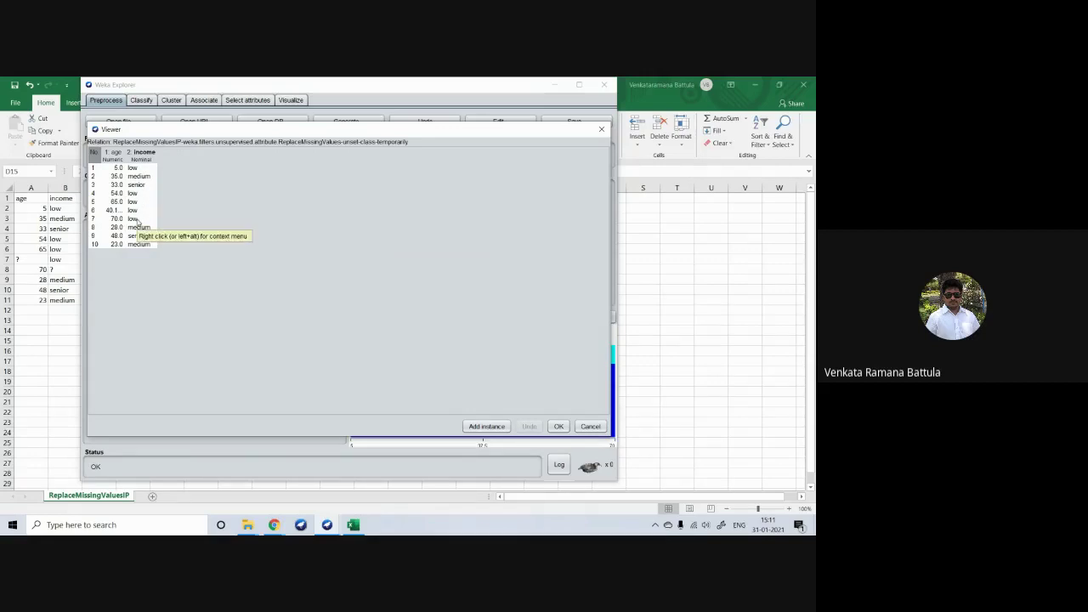
click(558, 427)
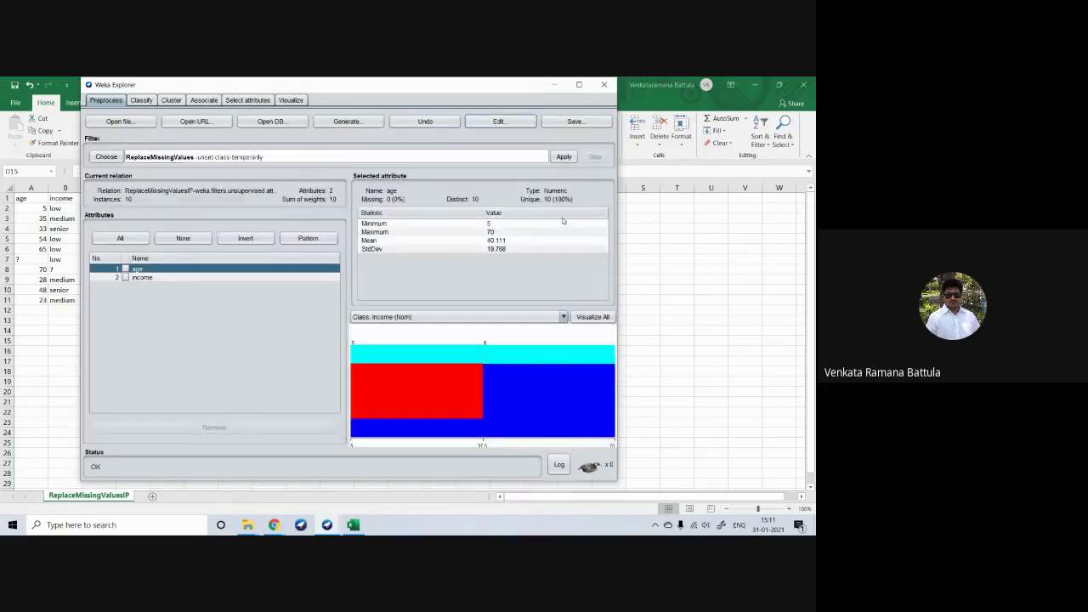
Save the filtered dataset as a CSV file named ReplaceMissingValuesOP in the DM Lab Dataset folder
click(566, 123)
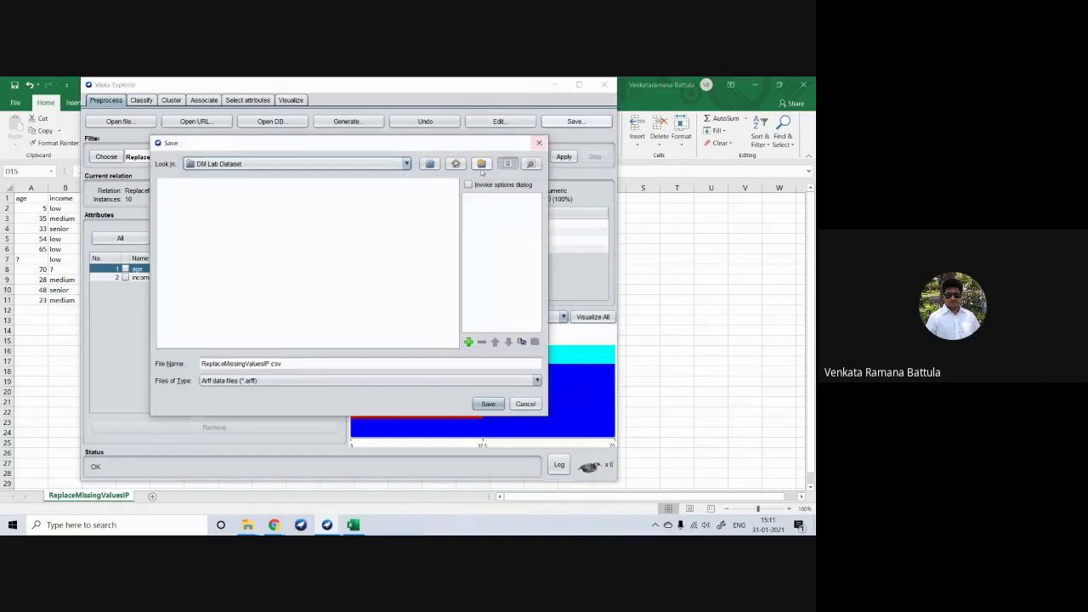
click(307, 363)
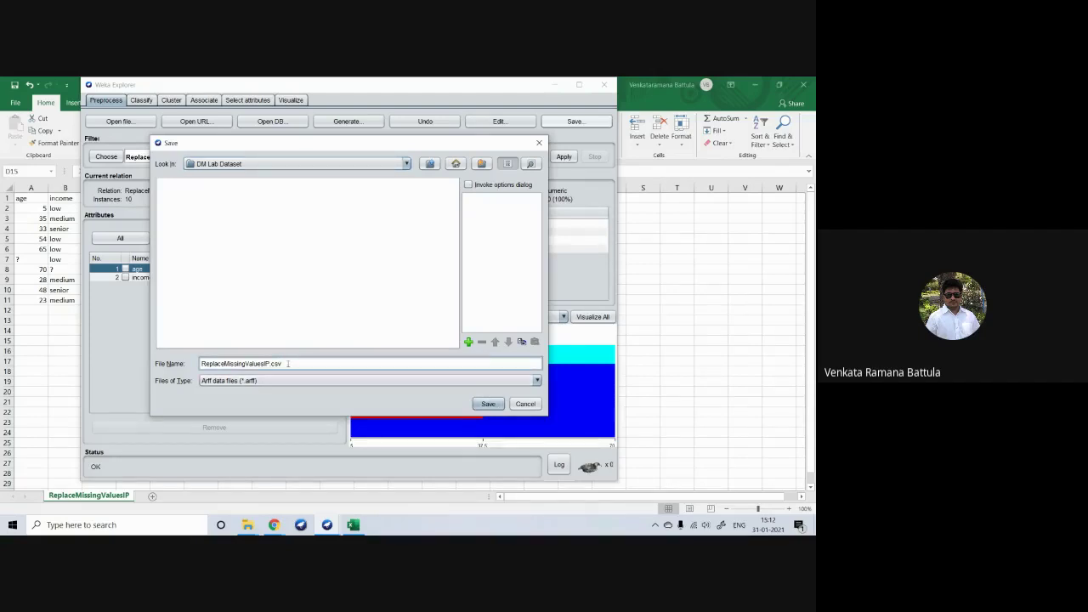
click(268, 381)
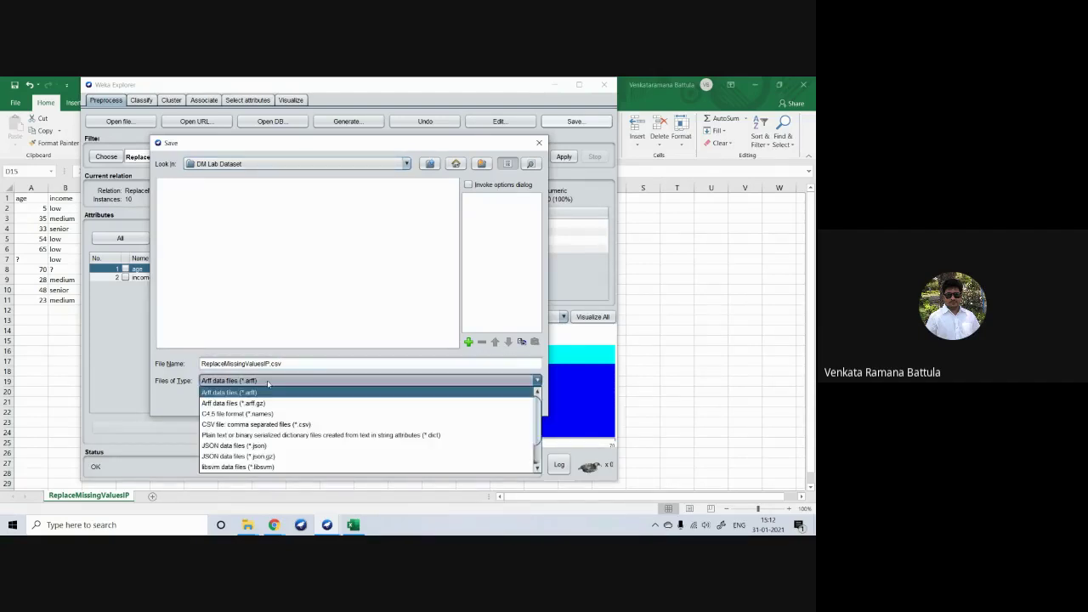
click(286, 424)
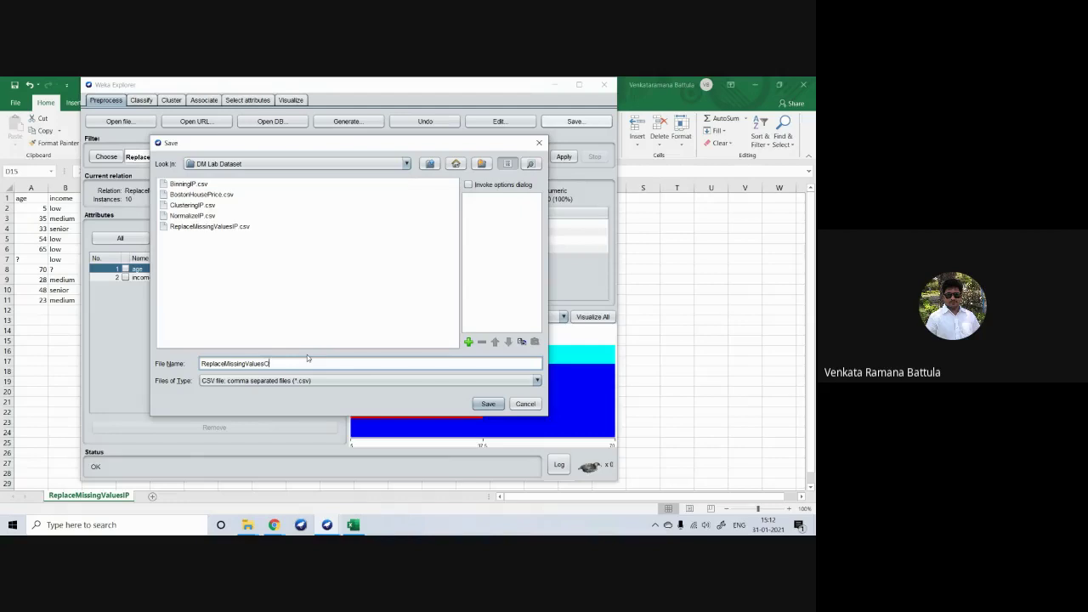
click(489, 405)
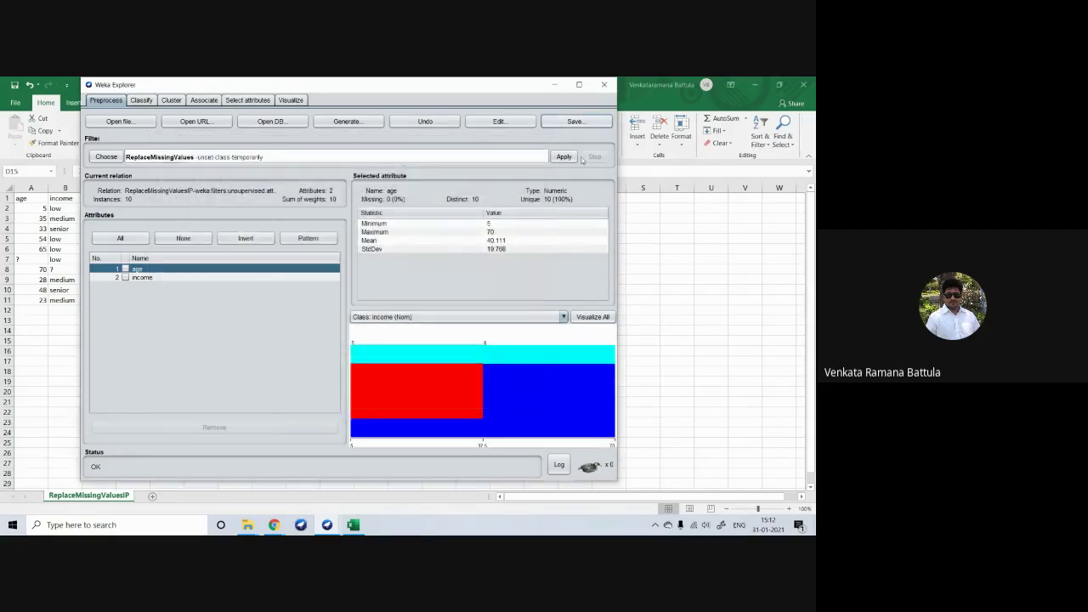
Close the current Explorer and the Excel workbook, and open a fresh Explorer from the GUI Chooser
click(604, 84)
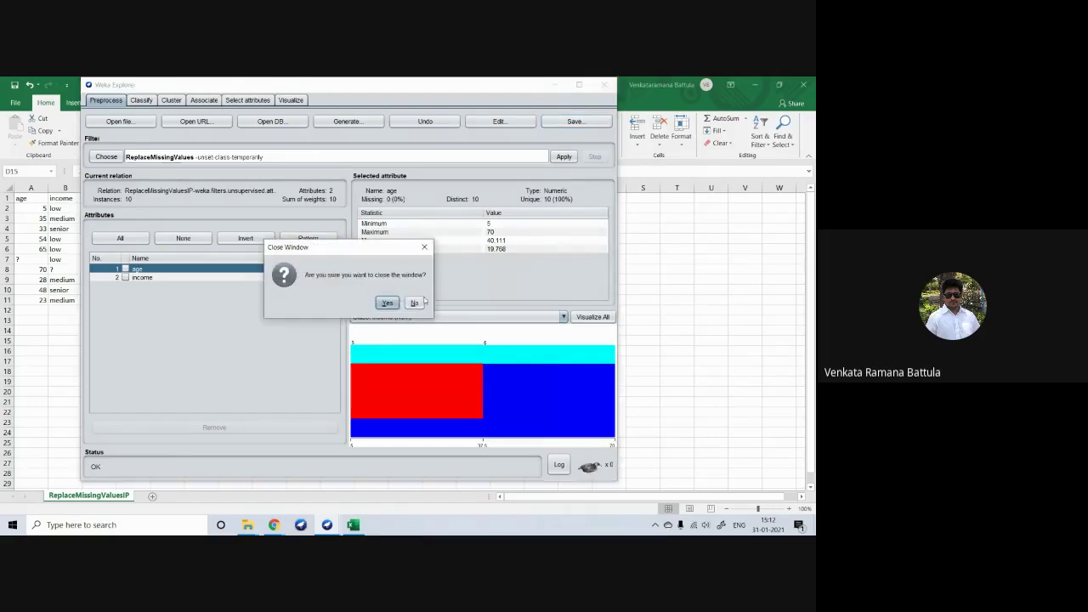
click(386, 302)
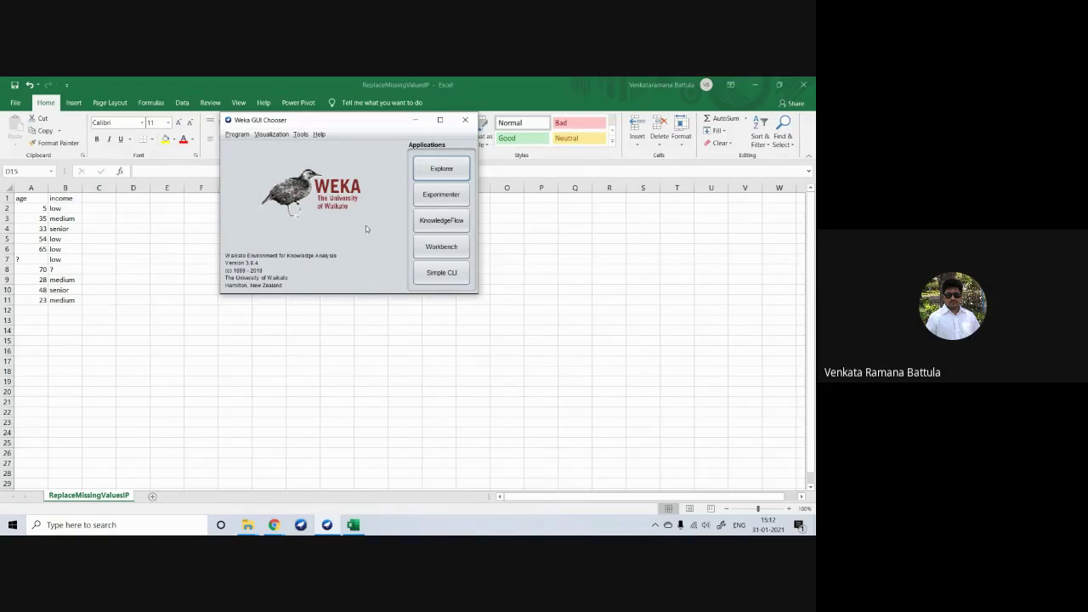
click(806, 86)
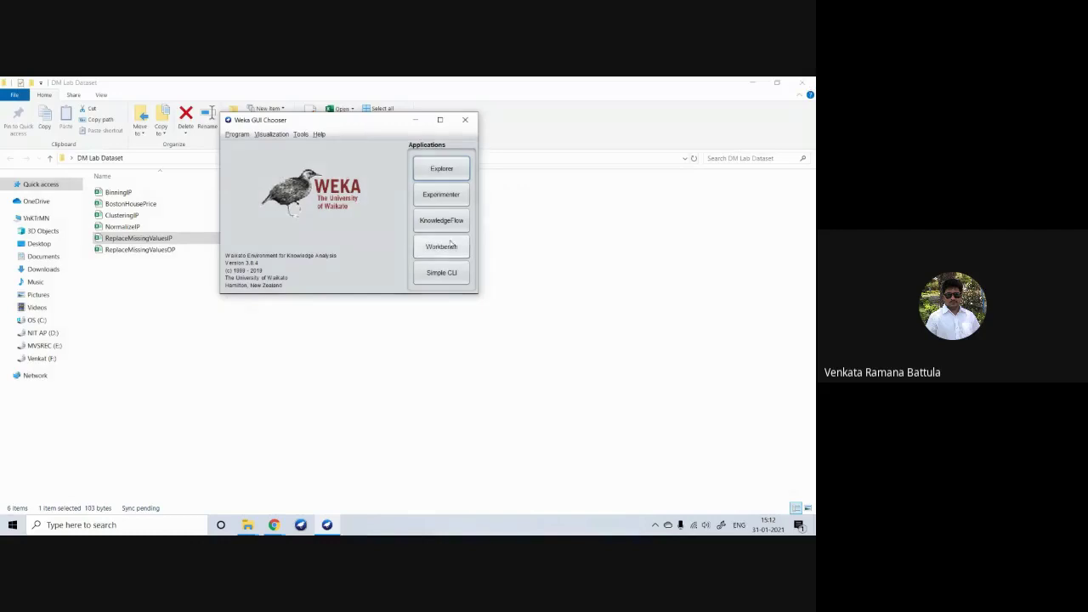
click(456, 173)
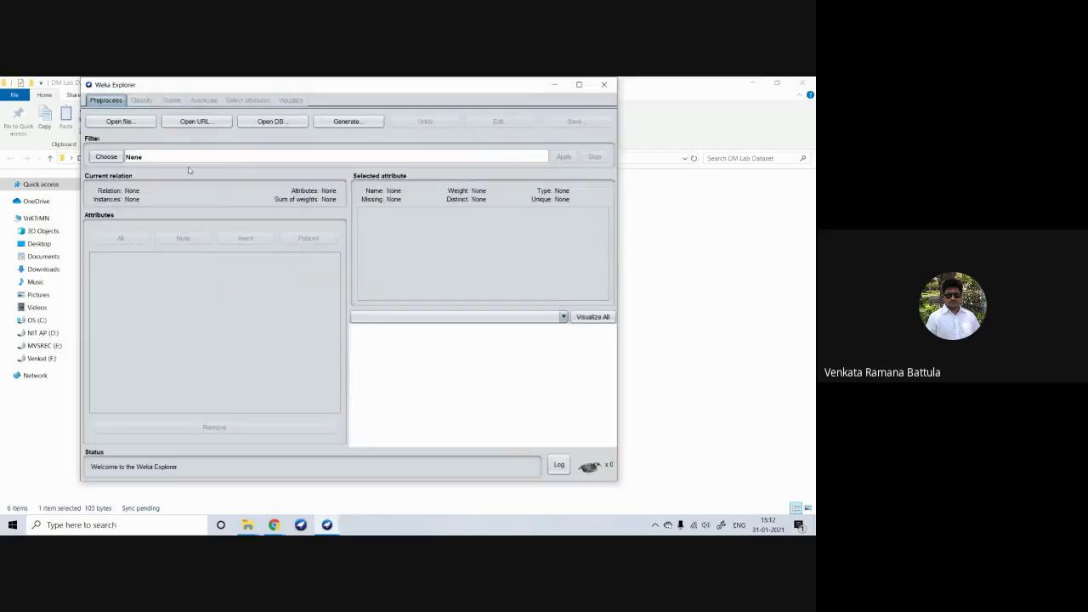
Load NormalizeIP.csv from the Desktop's DM Lab Dataset folder as a CSV data file and review its instances in the data viewer
click(119, 124)
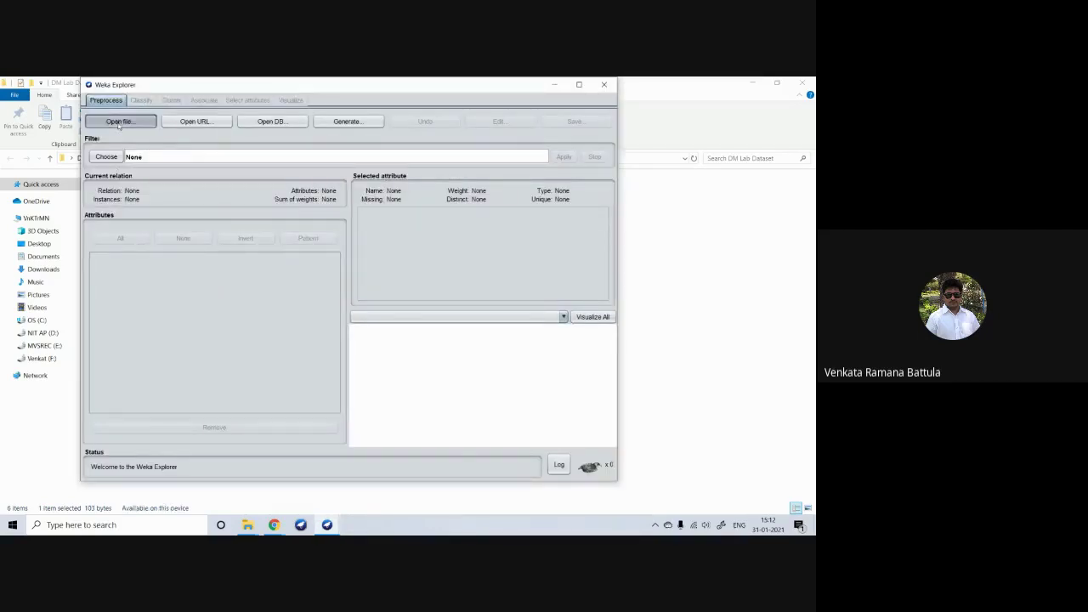
click(454, 164)
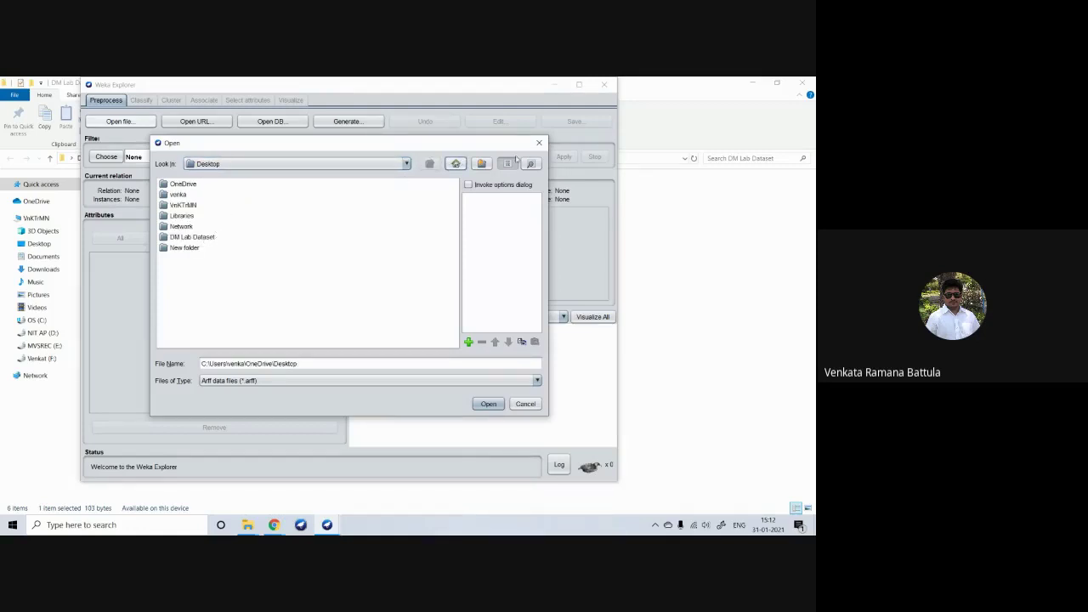
double_click(187, 237)
click(257, 382)
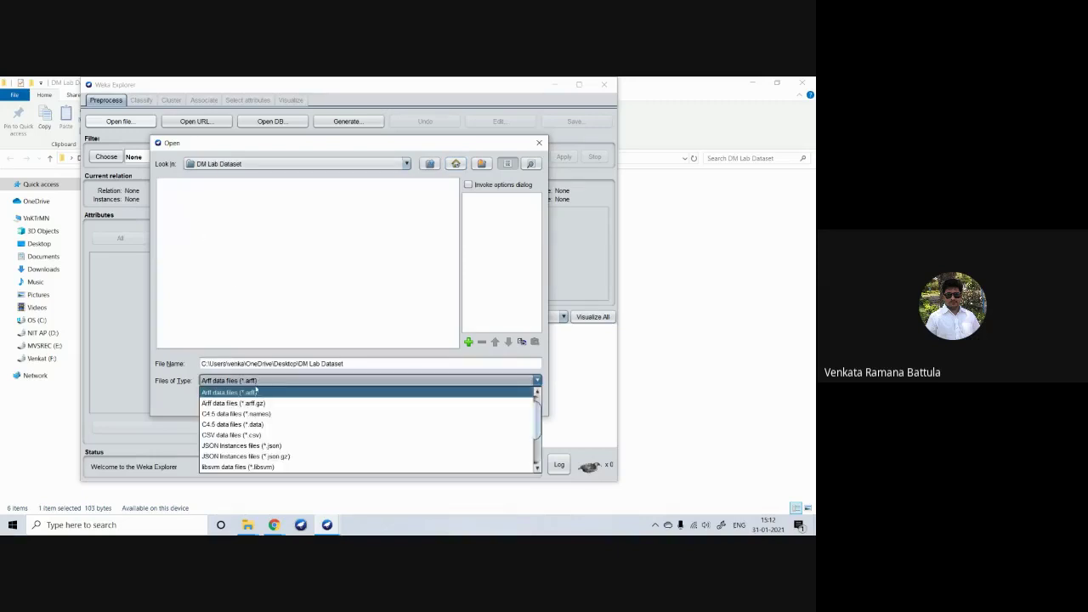
click(247, 430)
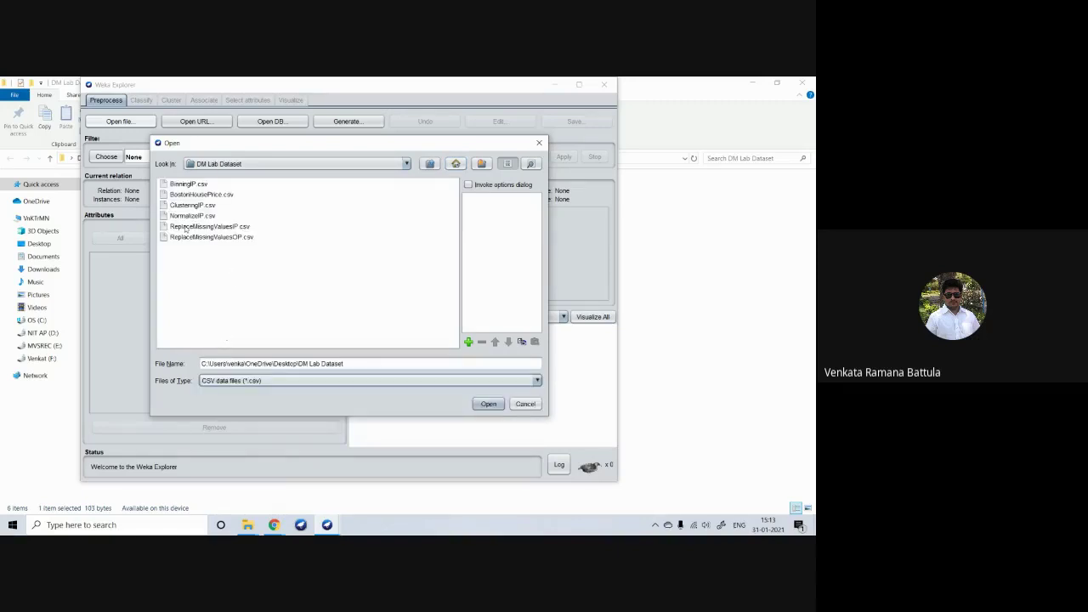
click(190, 216)
click(488, 403)
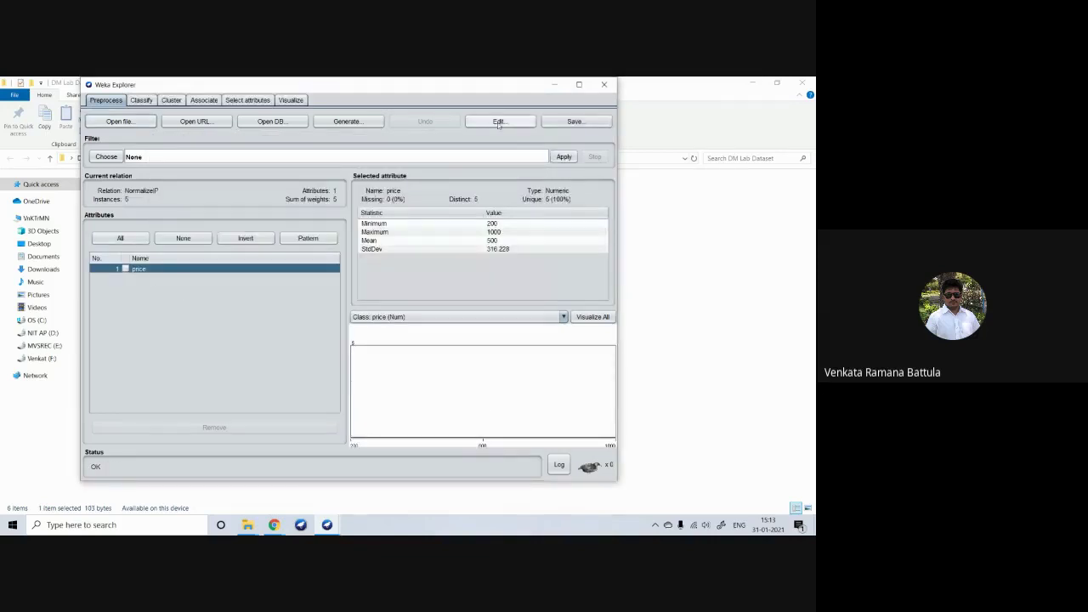
click(497, 122)
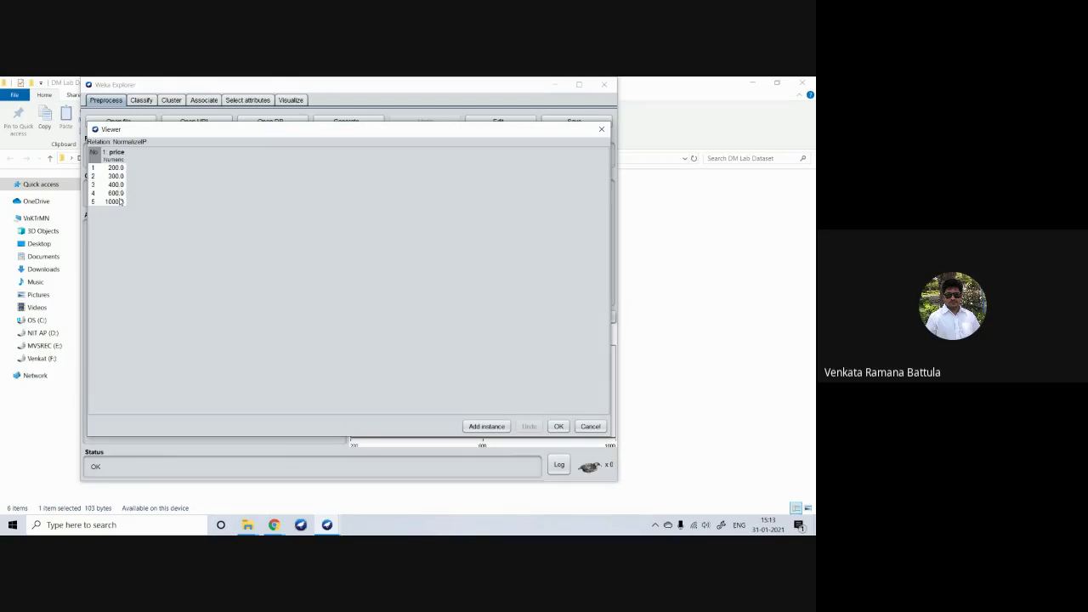
click(558, 426)
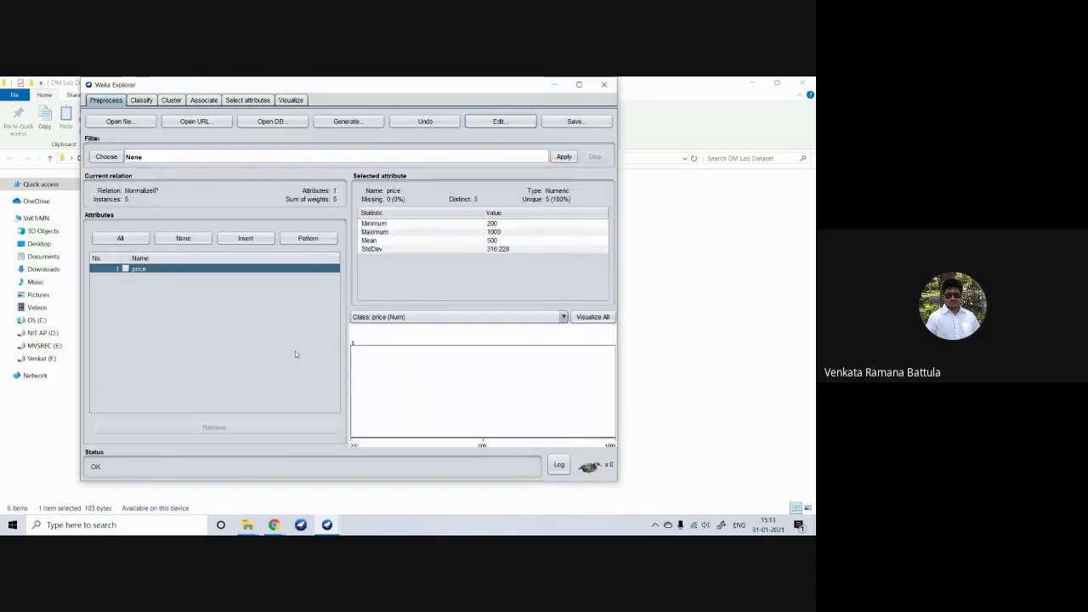
Choose the unsupervised attribute filter Normalize for the price dataset
click(106, 156)
click(101, 170)
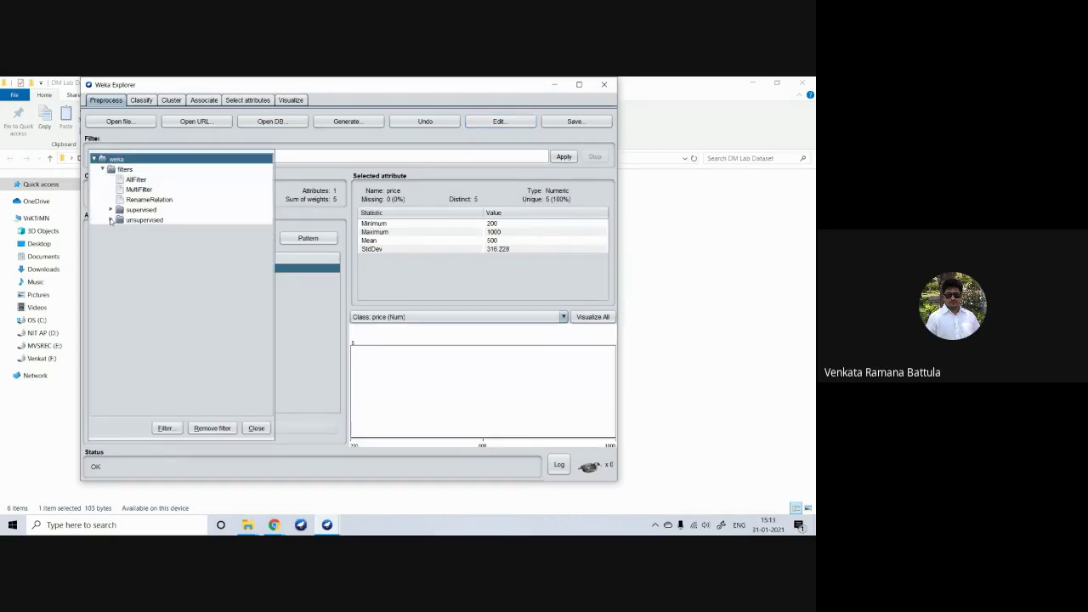
click(110, 220)
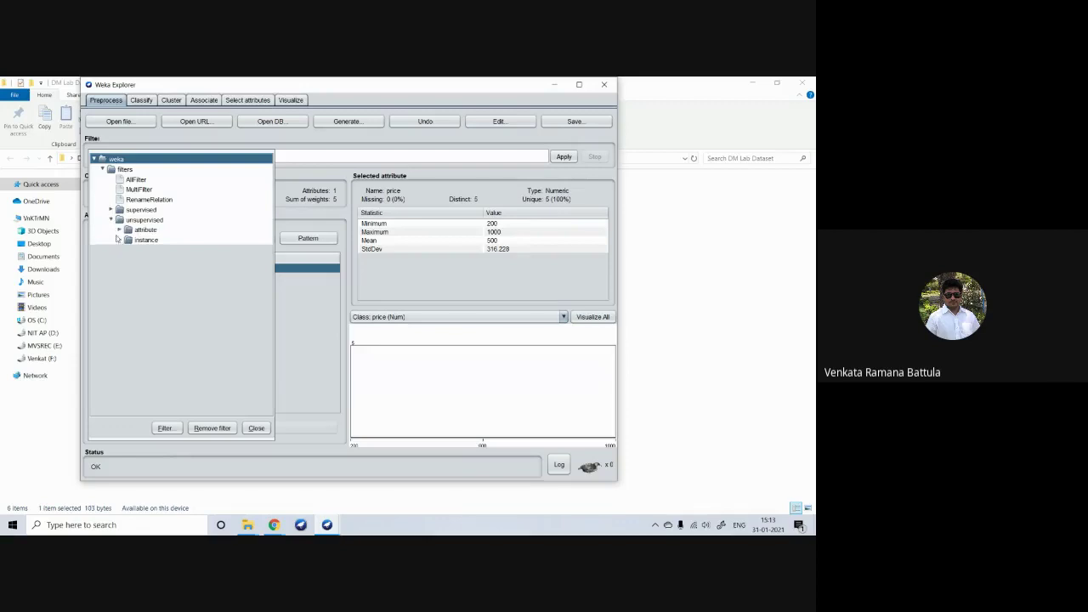
click(120, 230)
drag(270, 251, 270, 311)
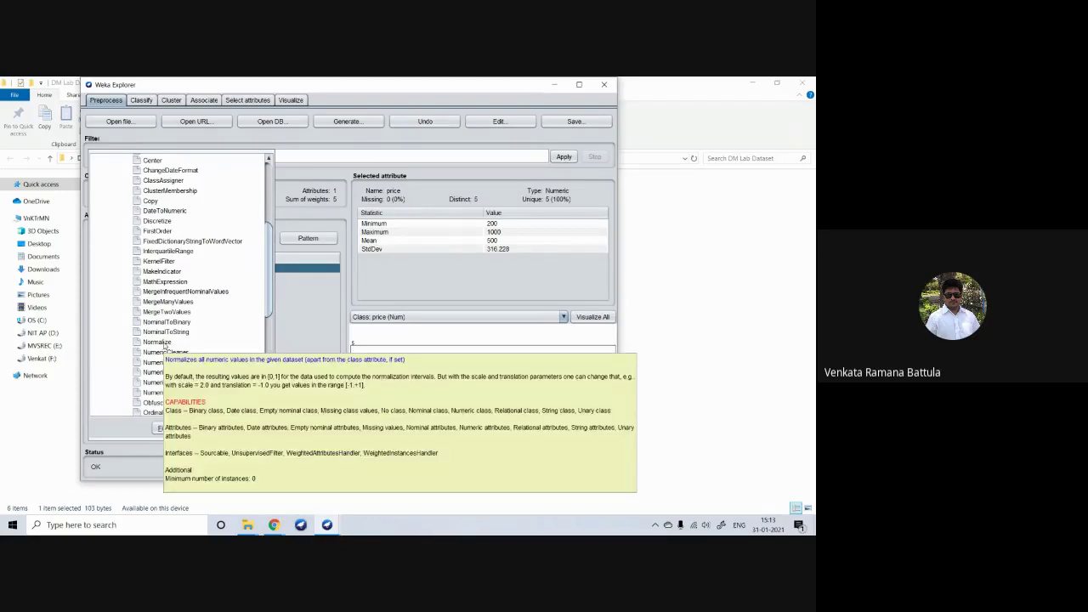
click(165, 343)
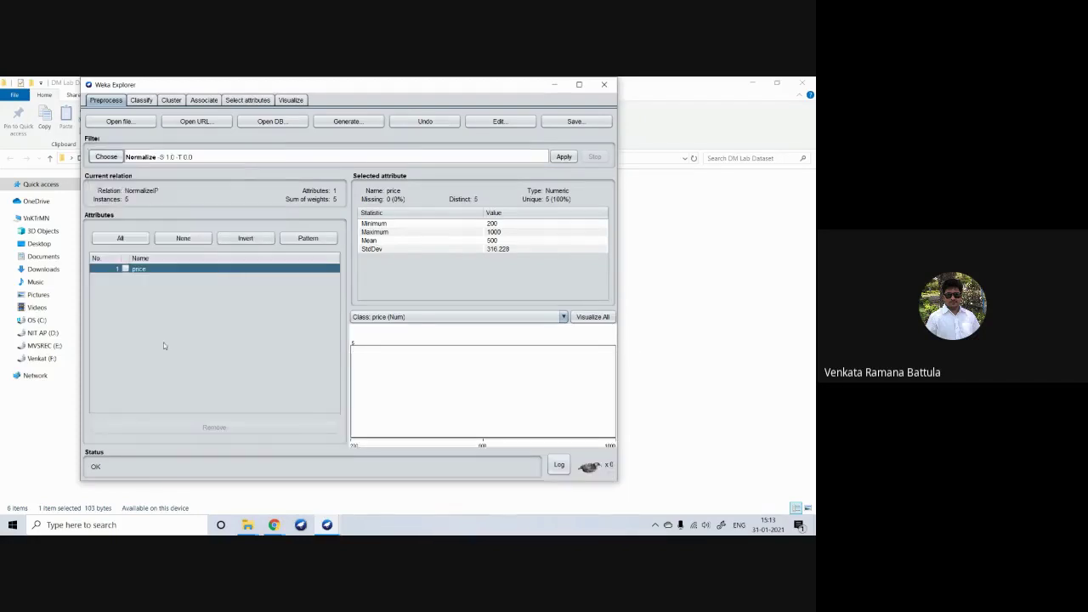
Read the Normalize filter's detailed information and set its ignoreClass option to True
click(214, 157)
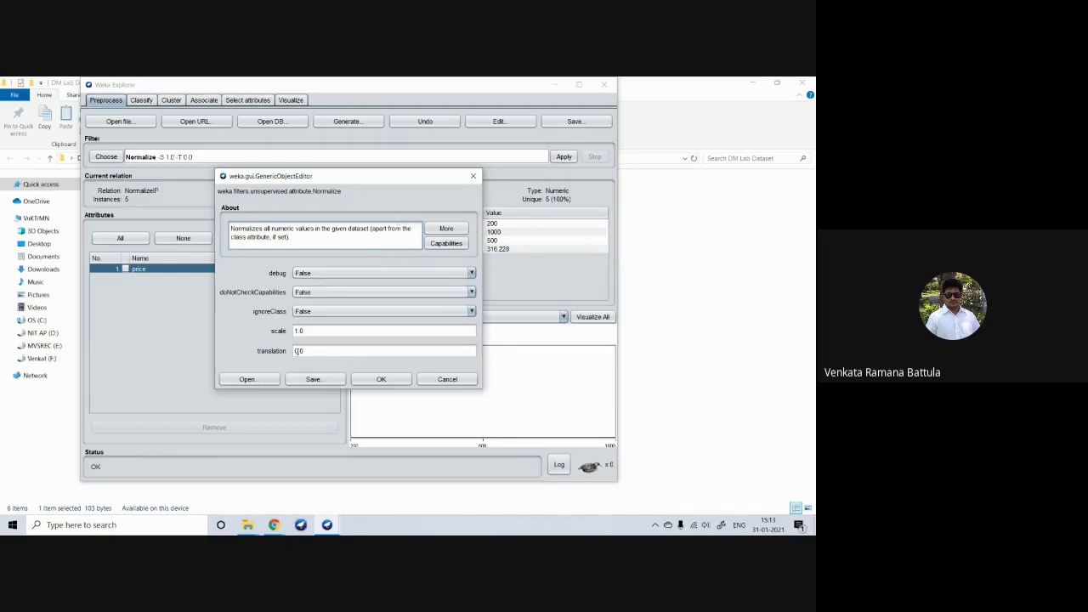
click(446, 227)
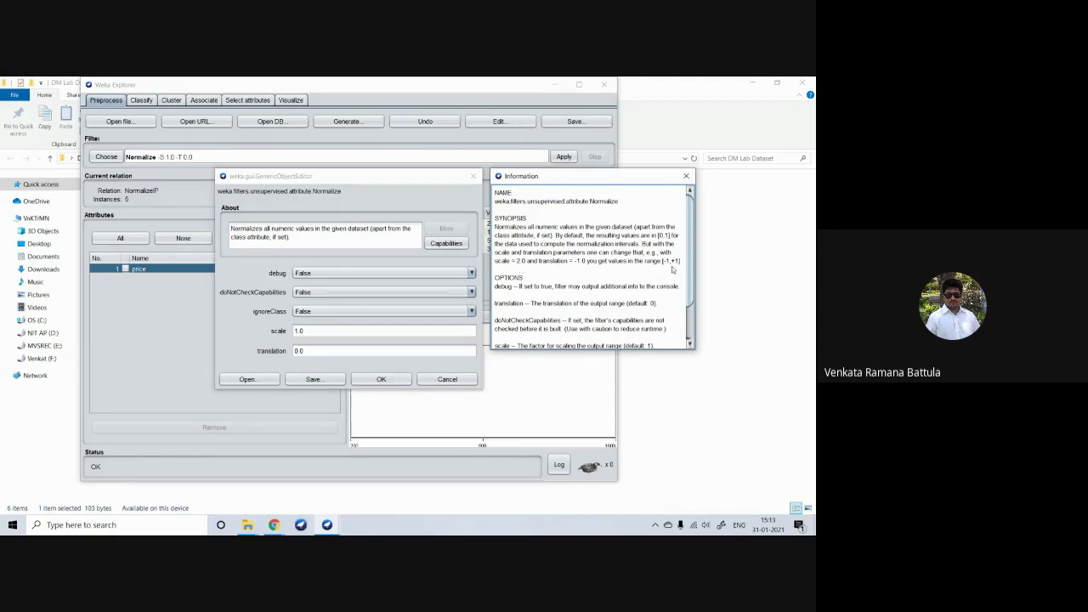
click(686, 176)
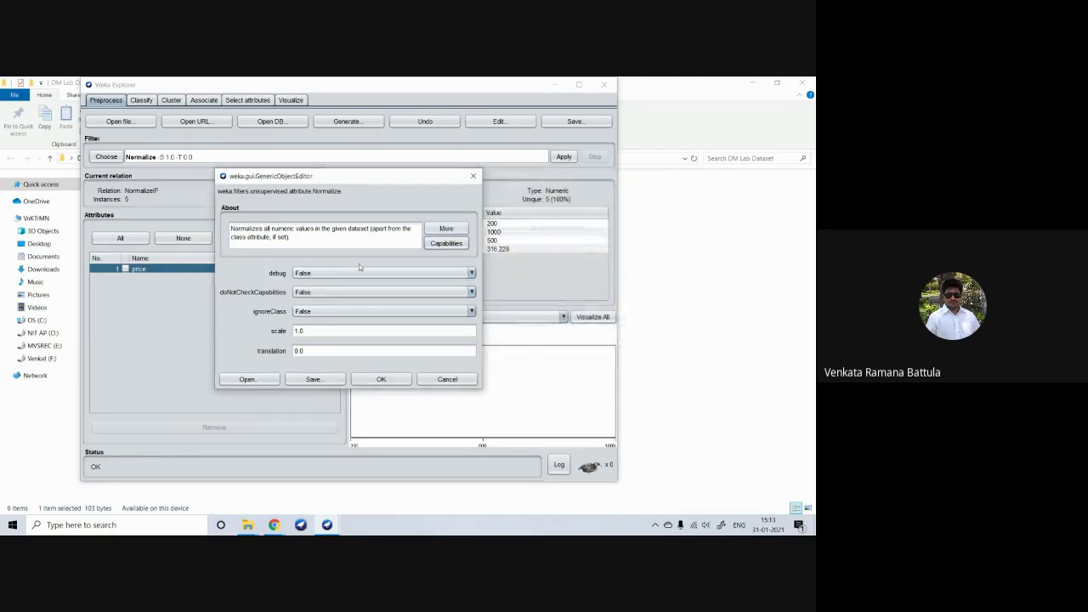
click(340, 311)
click(331, 328)
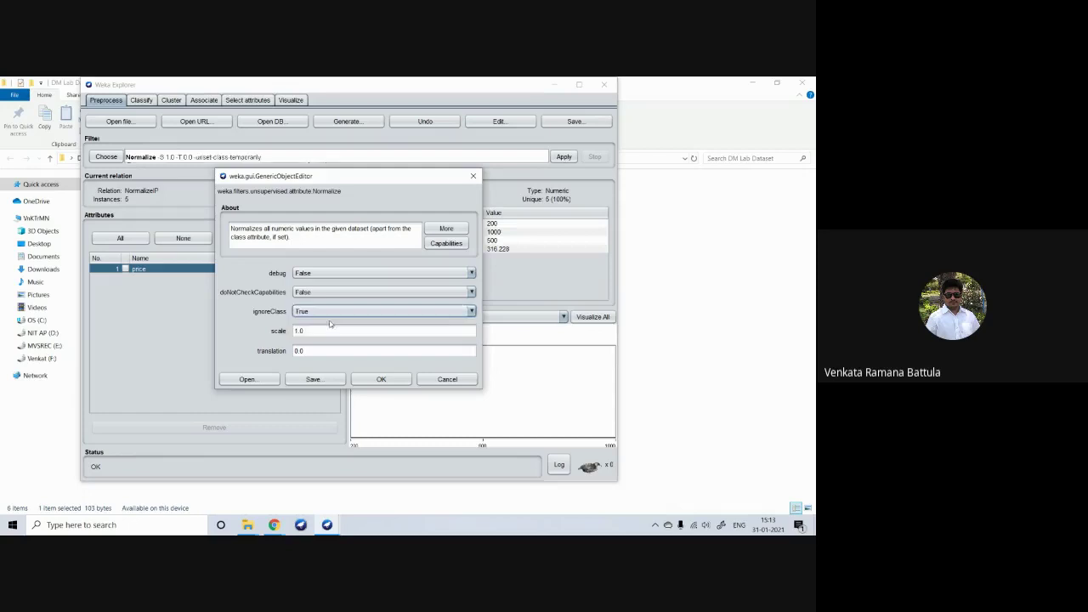
click(383, 381)
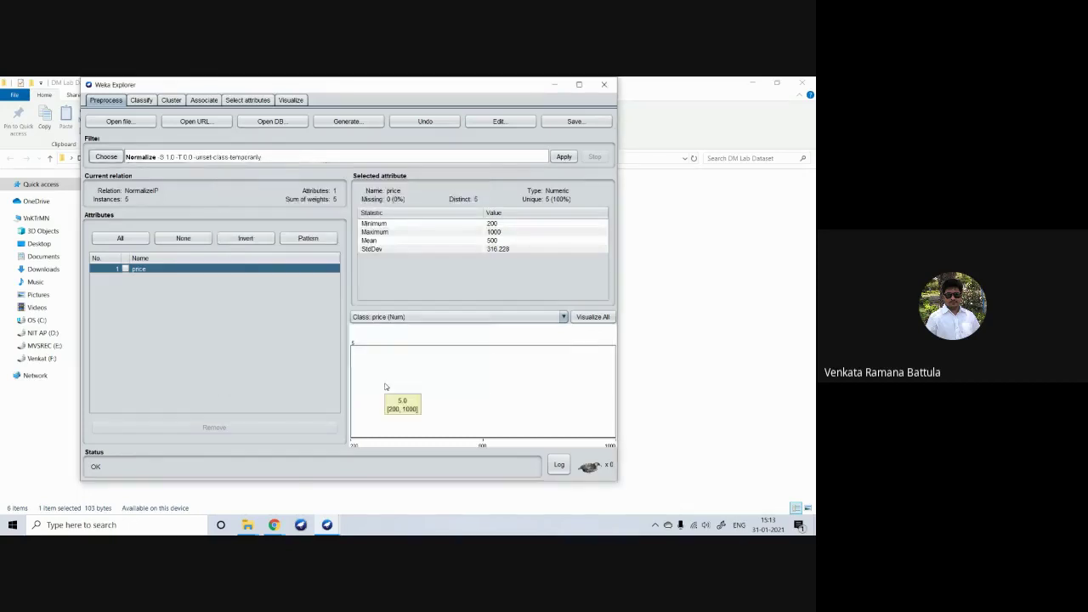
Apply the Normalize filter and review the normalized price values in the data viewer
click(564, 157)
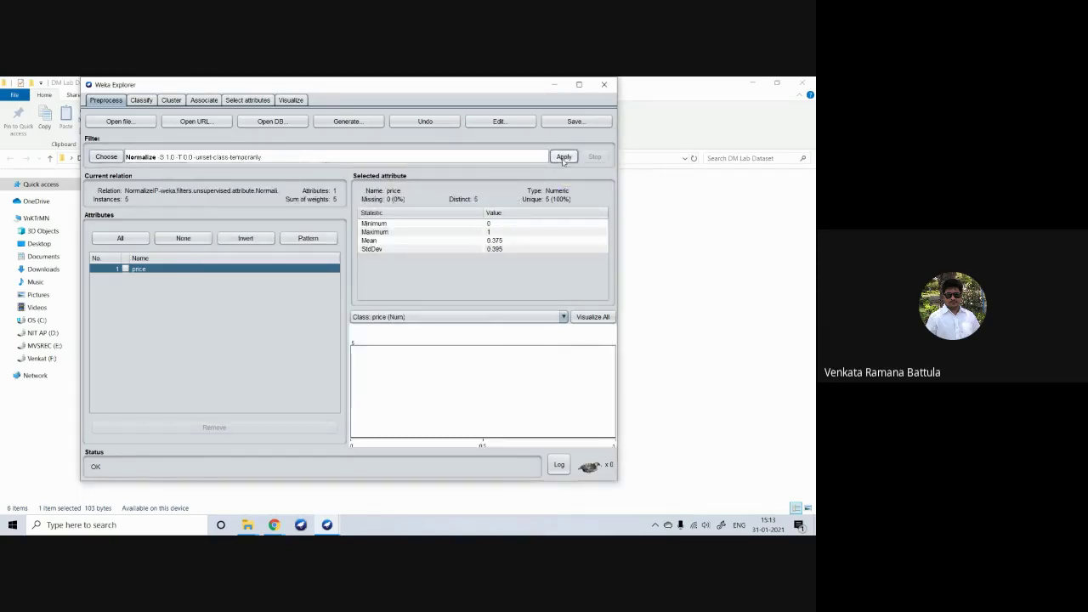
click(500, 122)
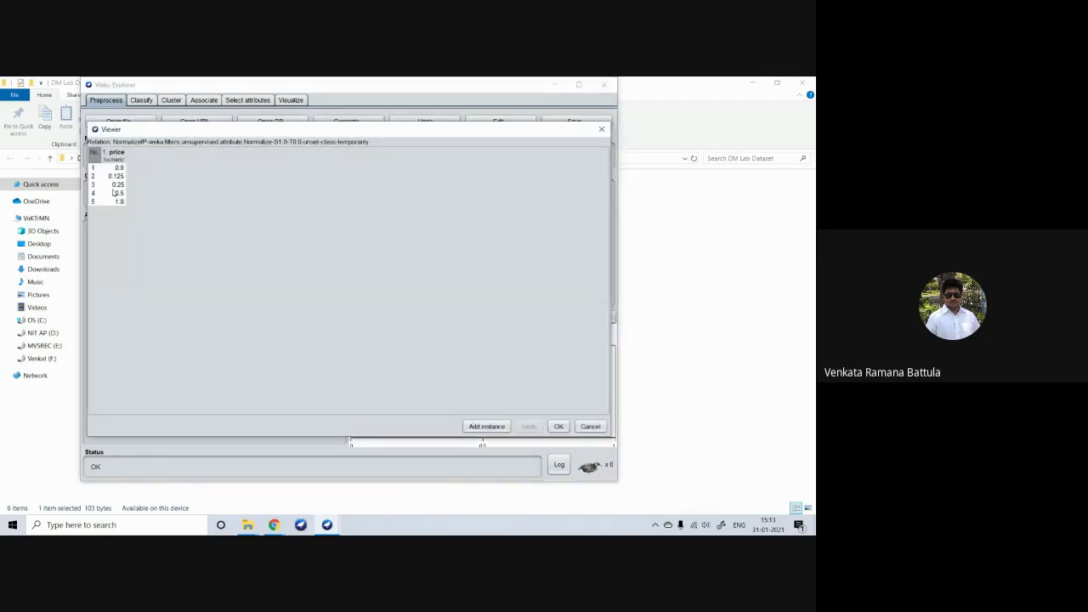
click(558, 426)
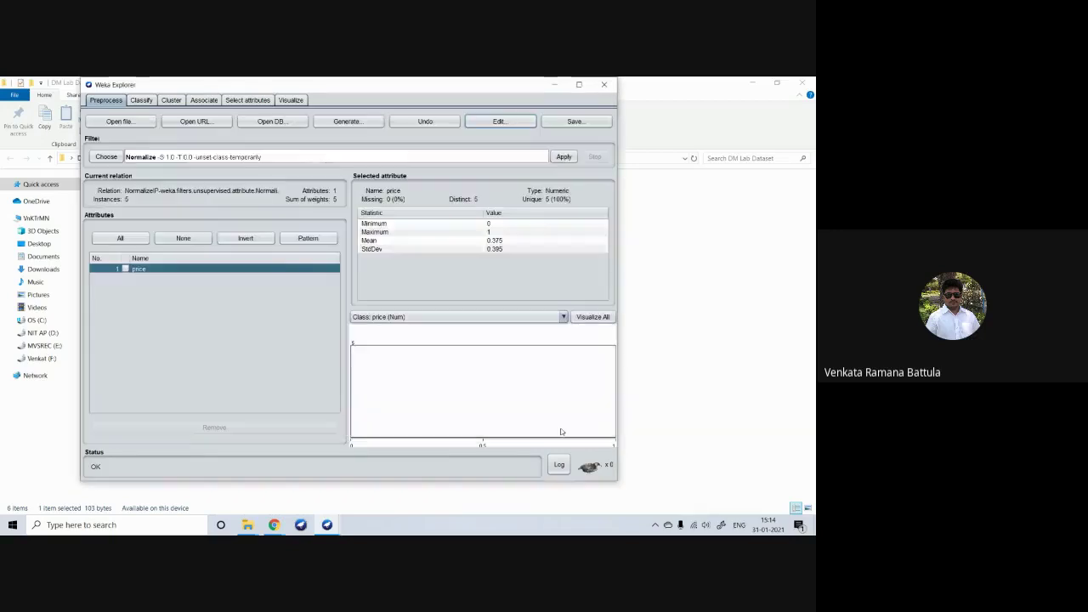
Save the normalized dataset as a CSV file named NormalizeOP in the DM Lab Dataset folder
click(575, 122)
click(266, 360)
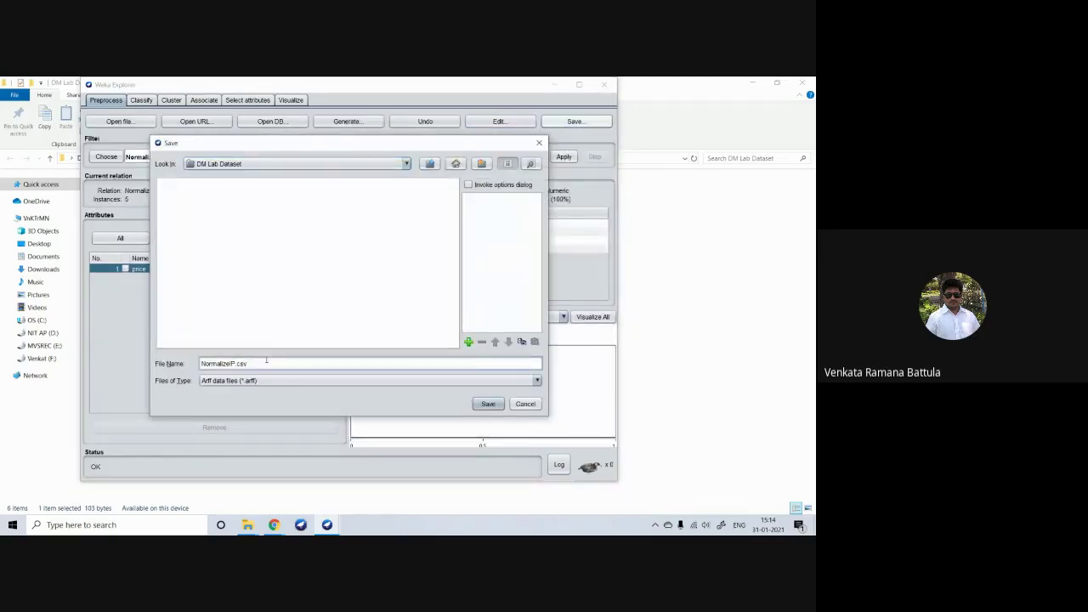
key(BackSpace)
key(BackSpace)
key(BackSpace)
key(BackSpace)
text(OP)
click(261, 380)
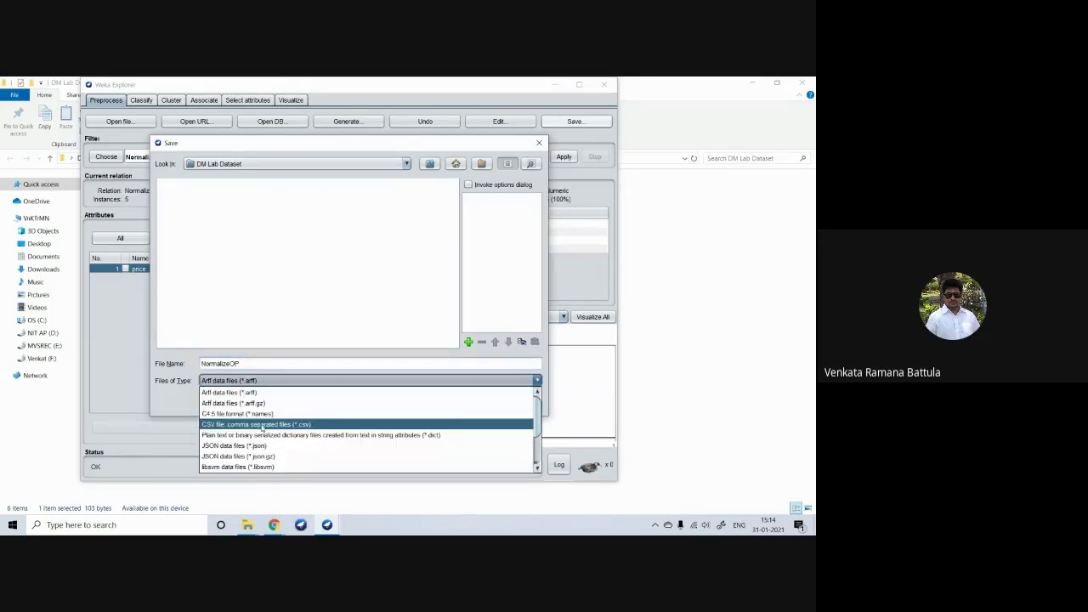
click(263, 425)
click(488, 404)
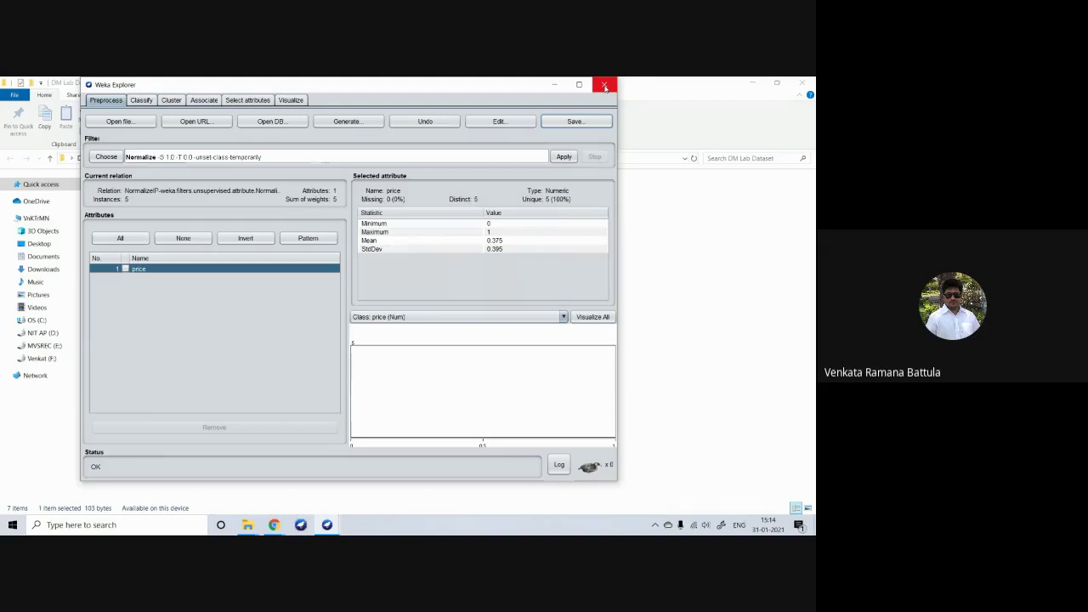
Close the Explorer holding the normalized data and open a new Explorer from the GUI Chooser
click(604, 86)
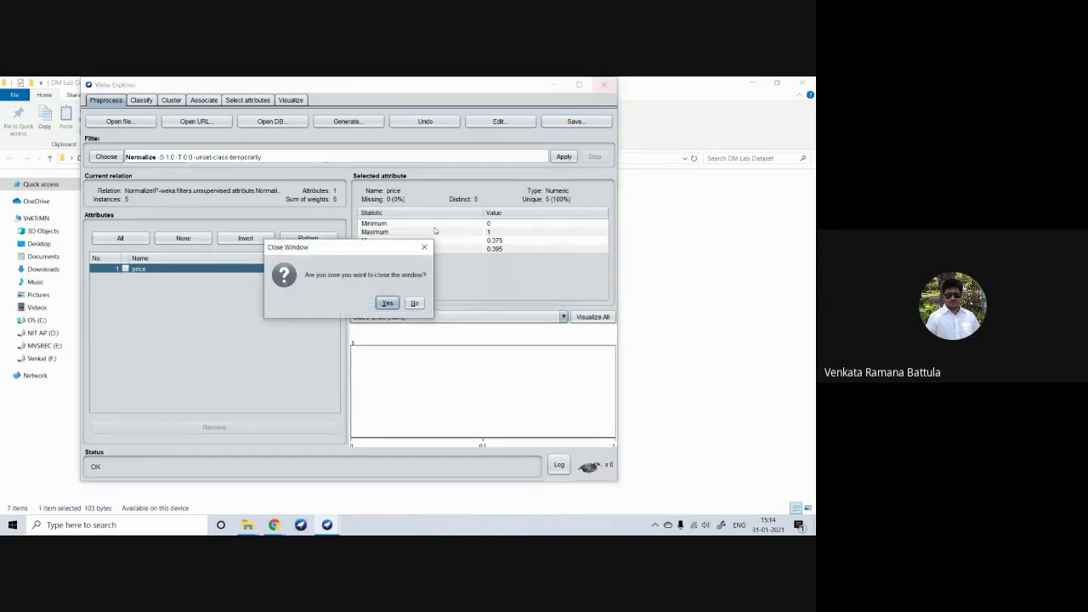
click(389, 303)
click(443, 169)
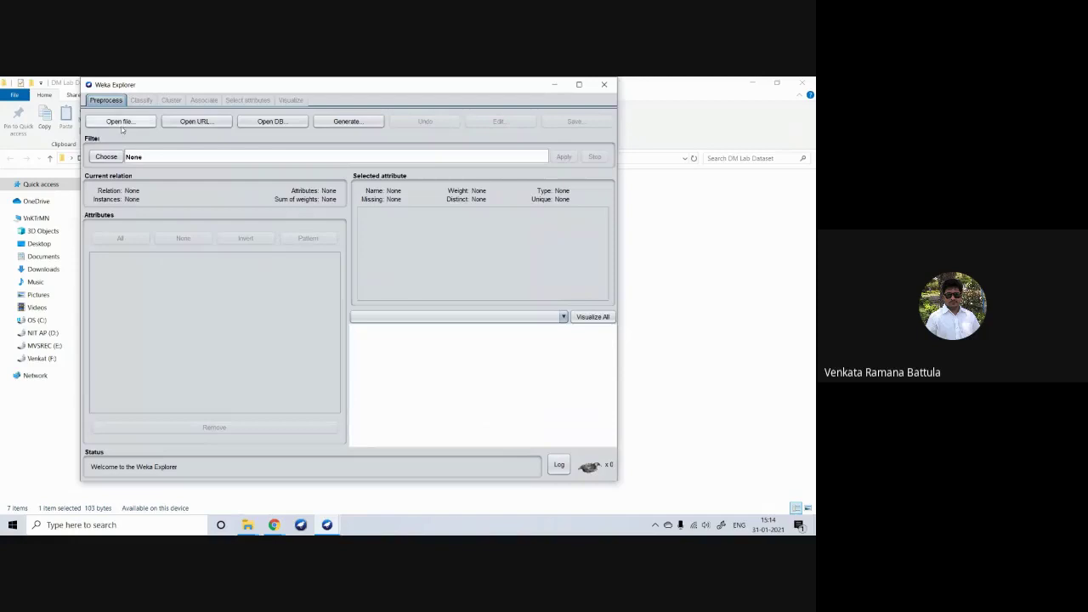
Load the diabetes.arff sample dataset from the data folder of Weka-3-8-4 in the C: drive's Program Files
click(120, 124)
click(456, 163)
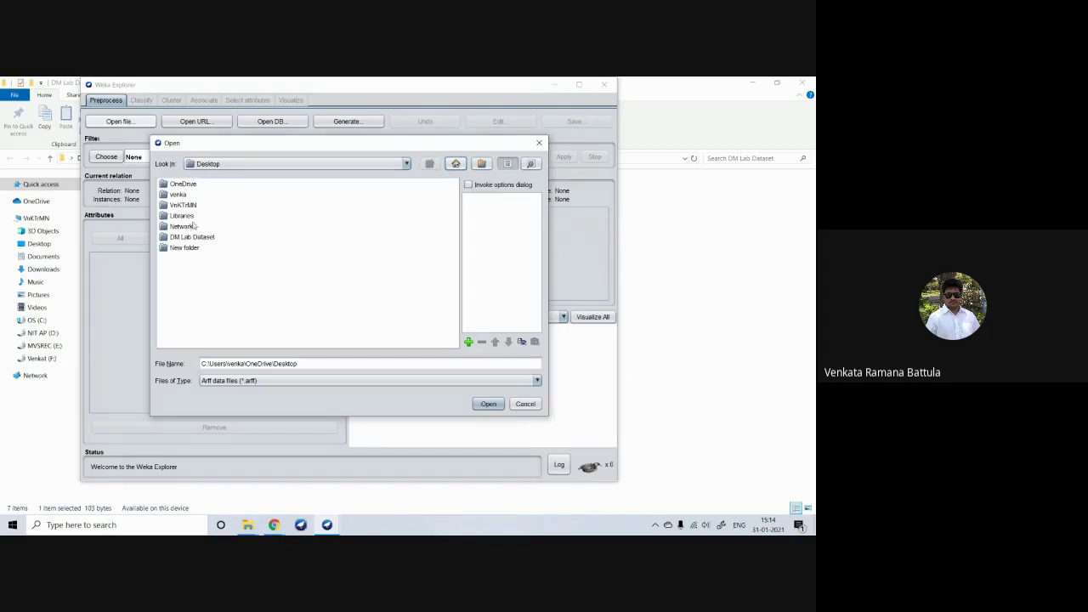
double_click(186, 207)
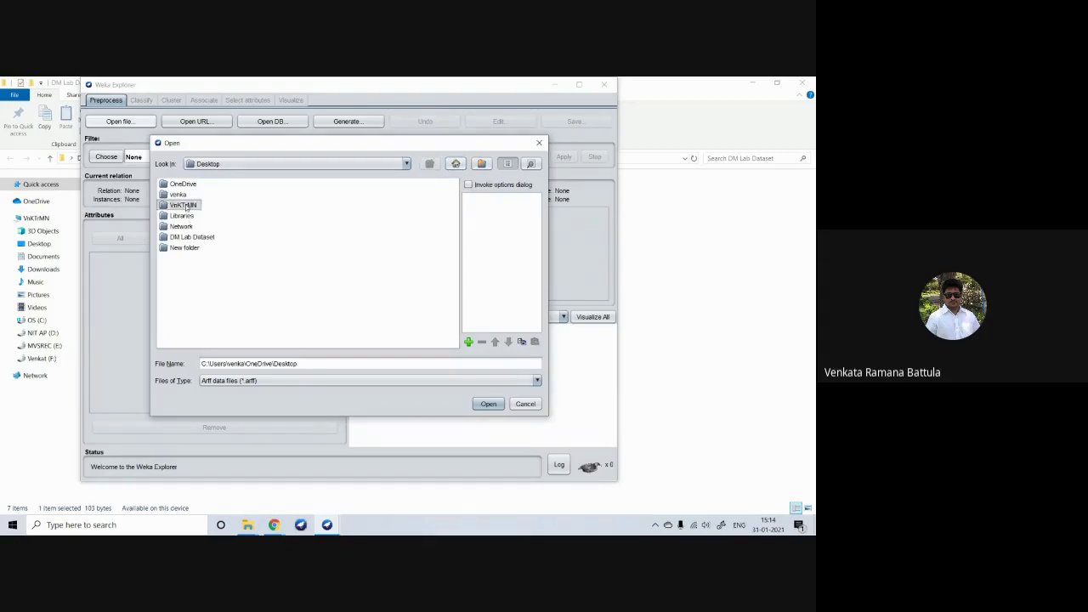
click(186, 259)
double_click(186, 260)
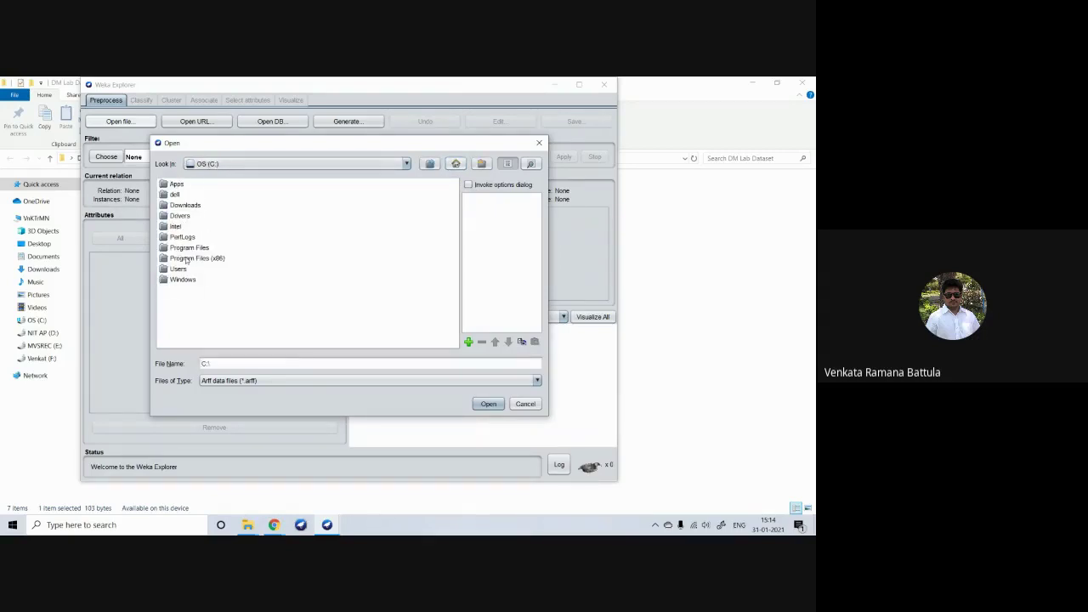
double_click(188, 247)
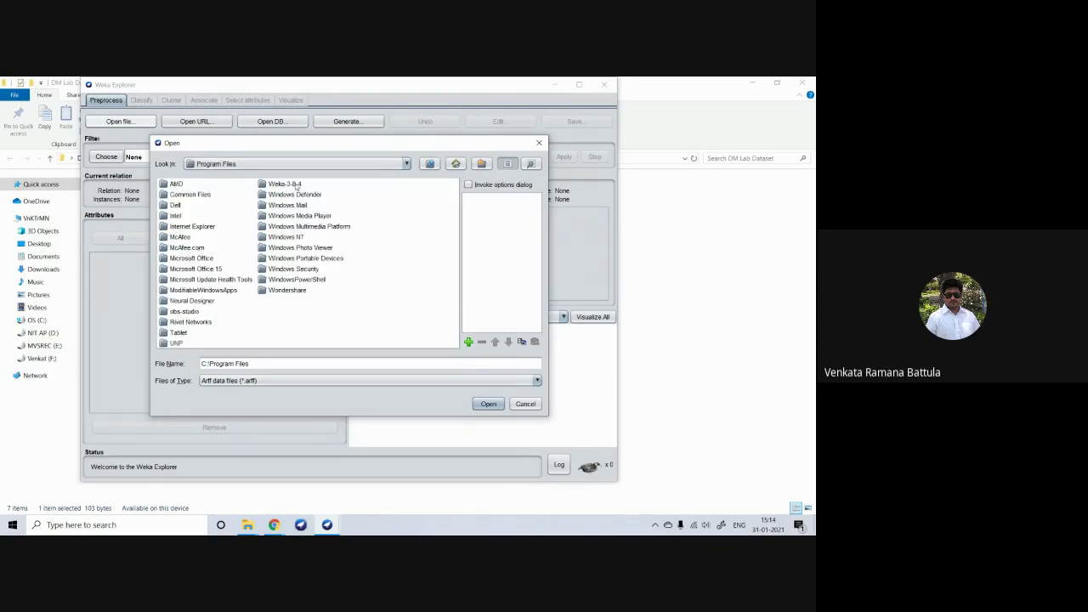
double_click(296, 184)
double_click(176, 194)
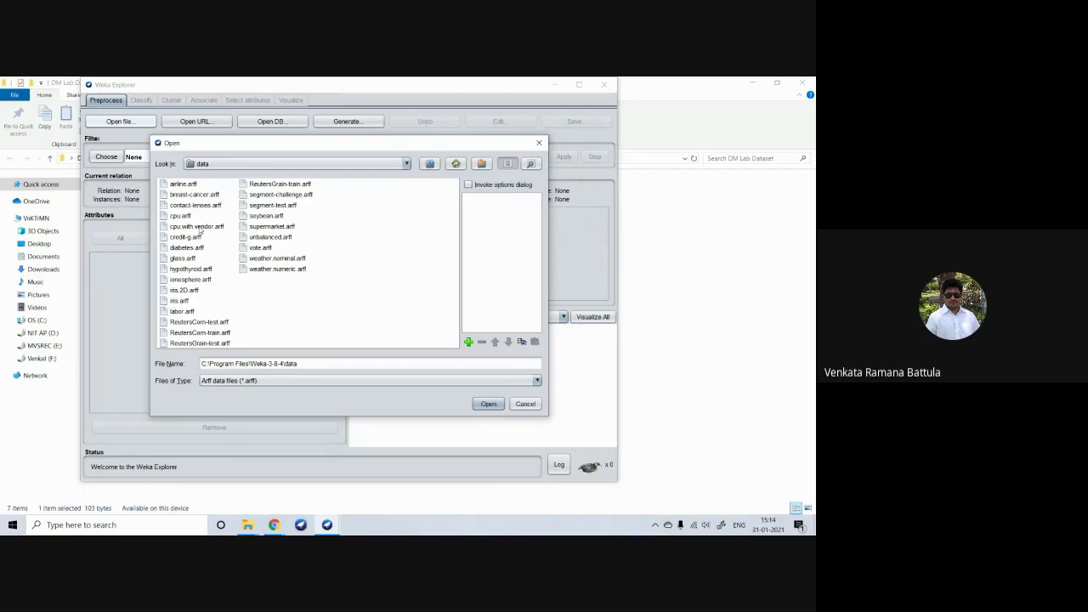
click(187, 247)
click(497, 406)
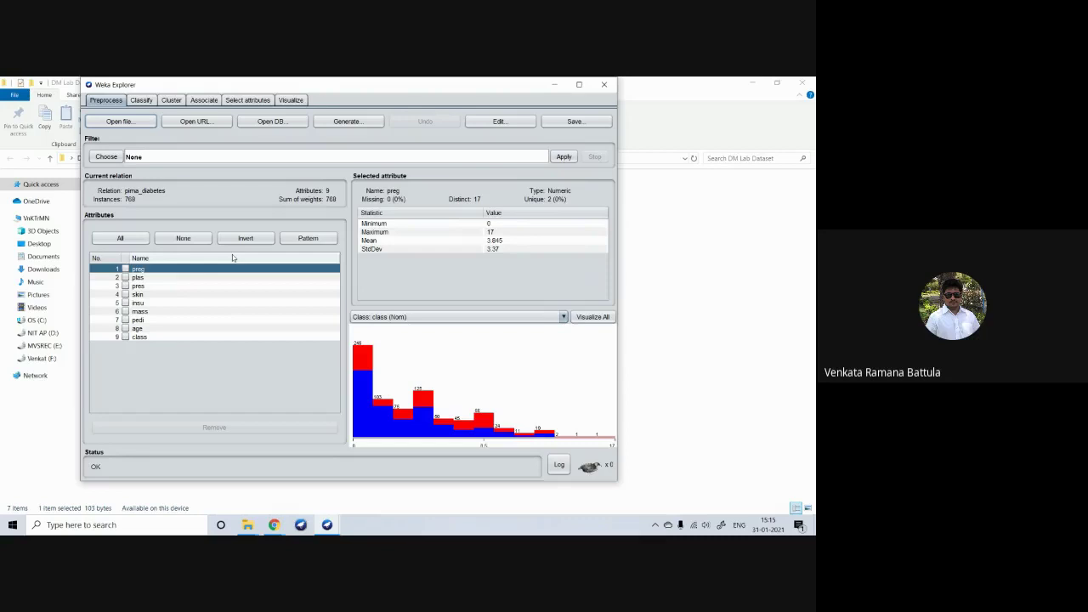
Run attribute selection with the CfsSubsetEval evaluator and BestFirst search on the full training set
click(248, 101)
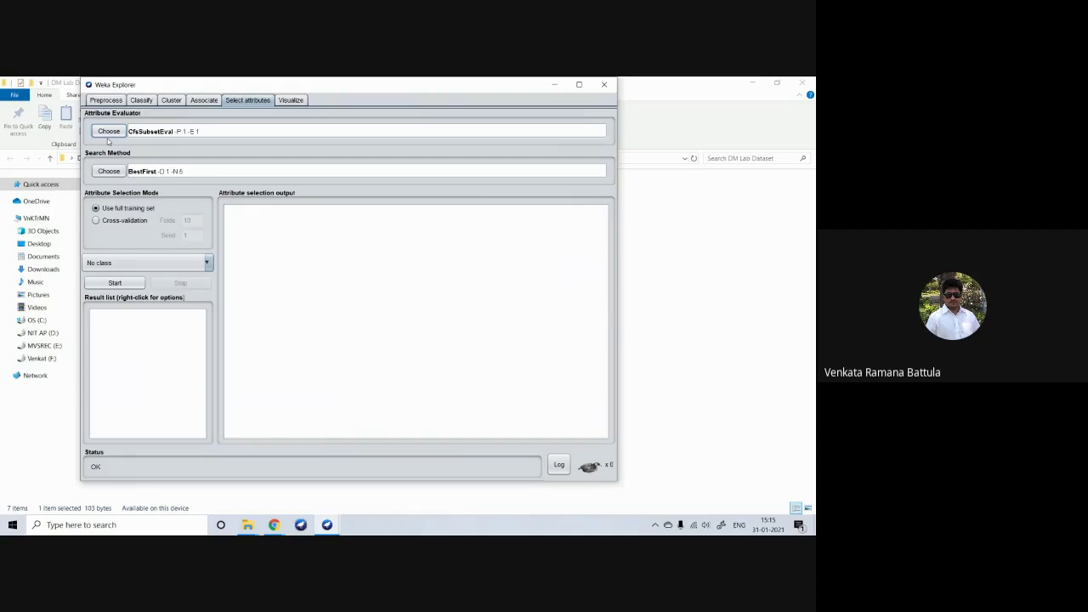
click(95, 132)
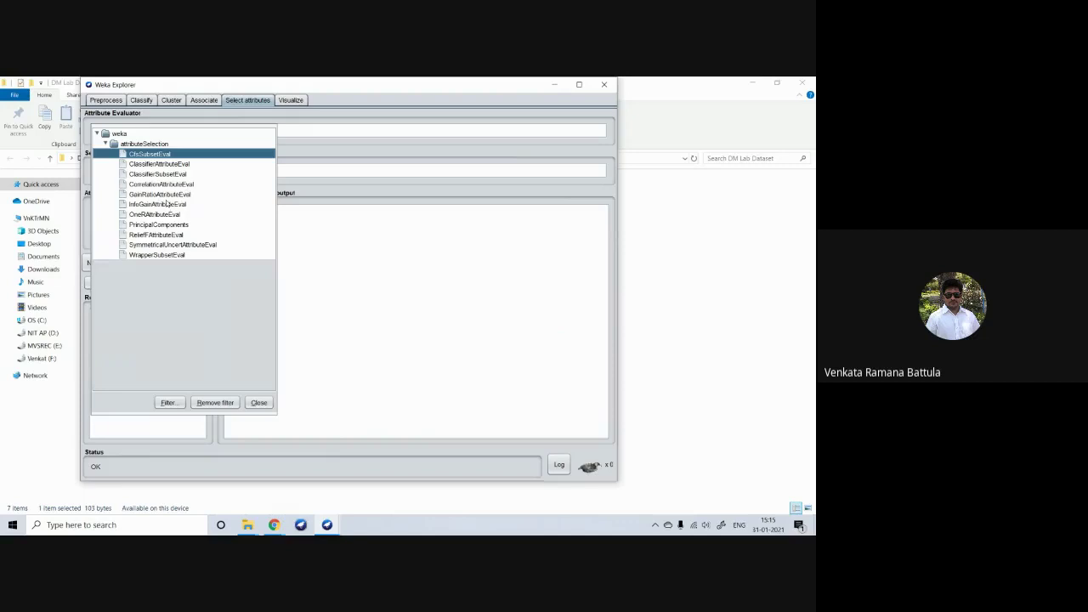
mouse_move(188, 194)
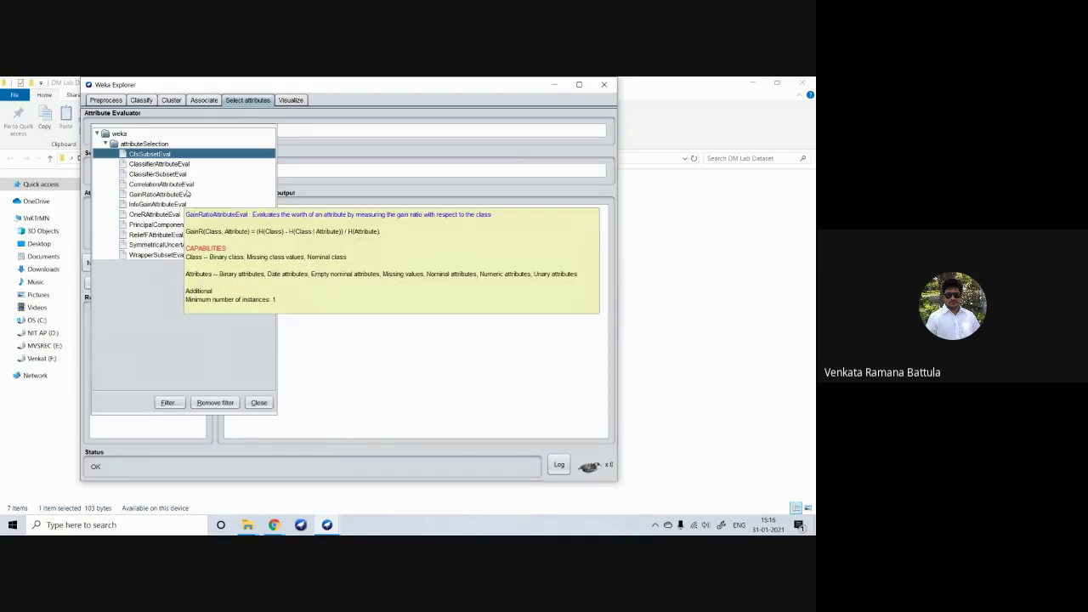
click(311, 260)
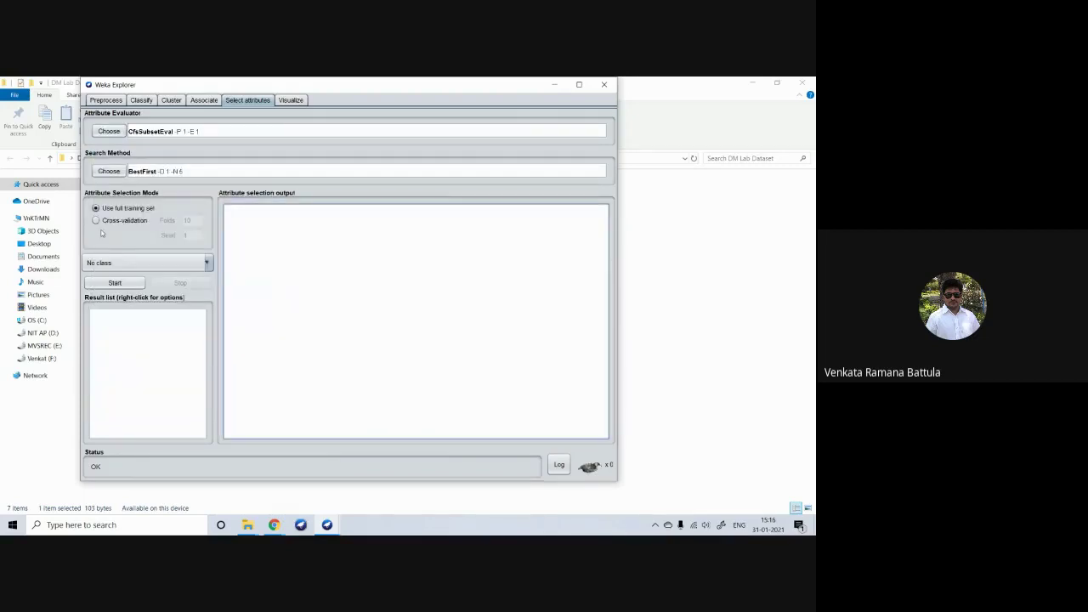
click(128, 283)
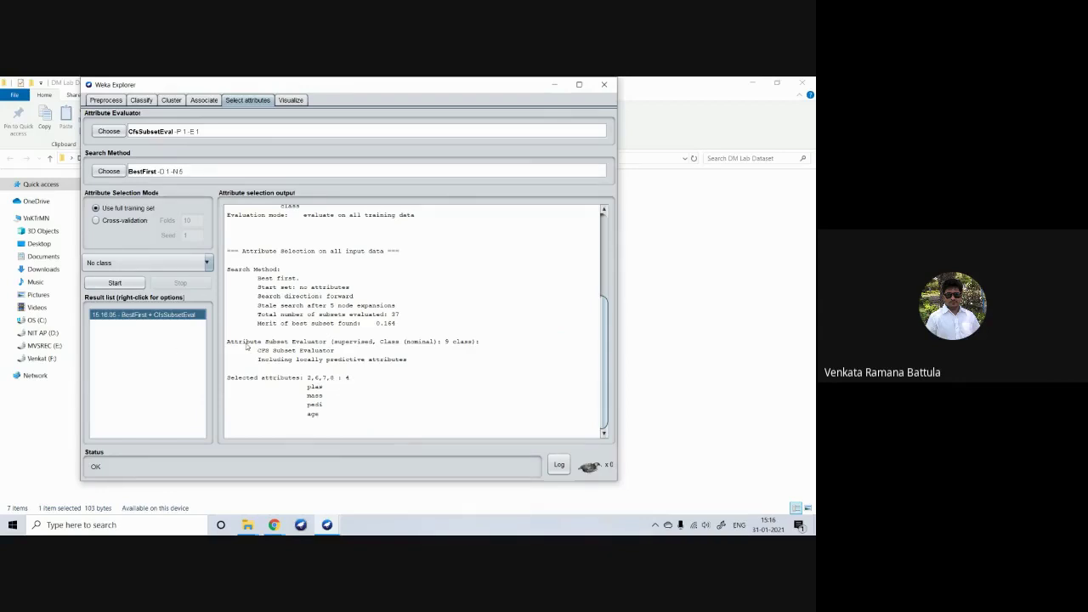
Examine the selected attributes and run details in the attribute selection output, and look over the available evaluators
drag(337, 380, 308, 384)
click(345, 395)
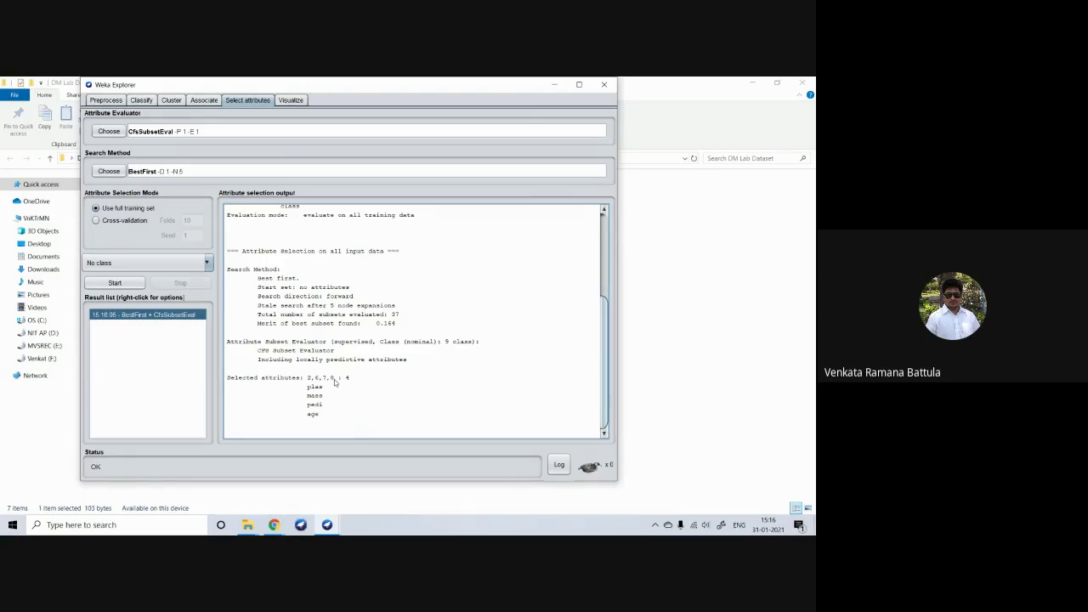
drag(335, 381, 308, 381)
click(347, 396)
click(109, 131)
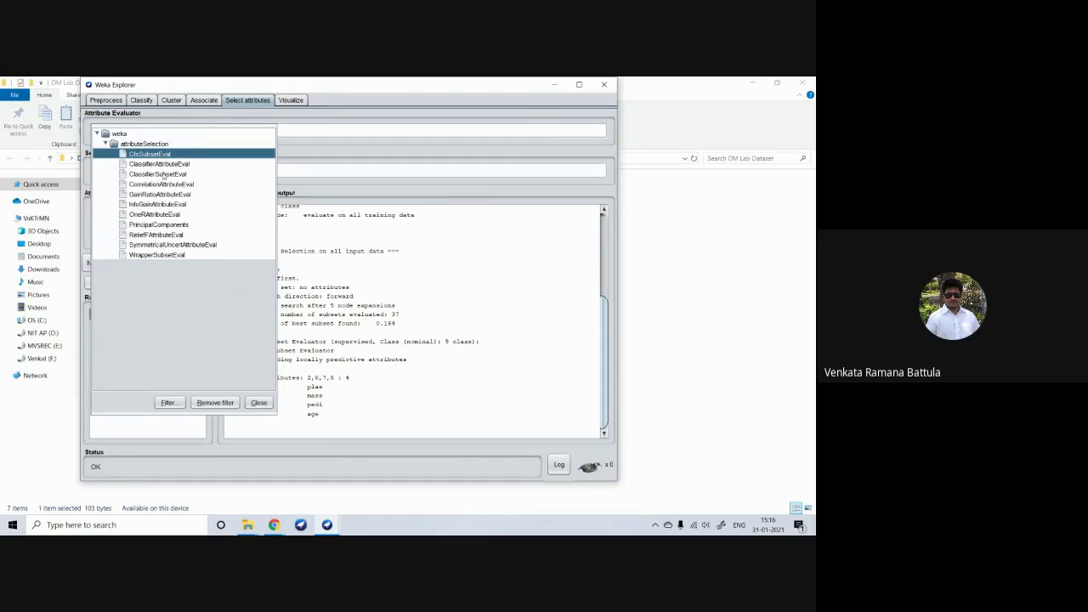
click(419, 235)
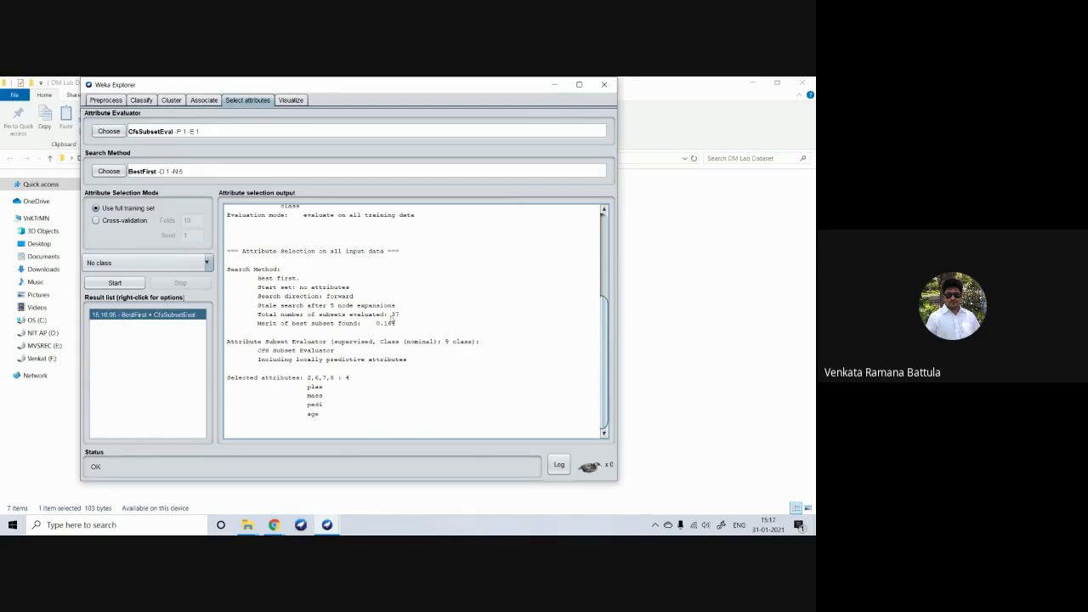
scroll(393, 318, up, 4)
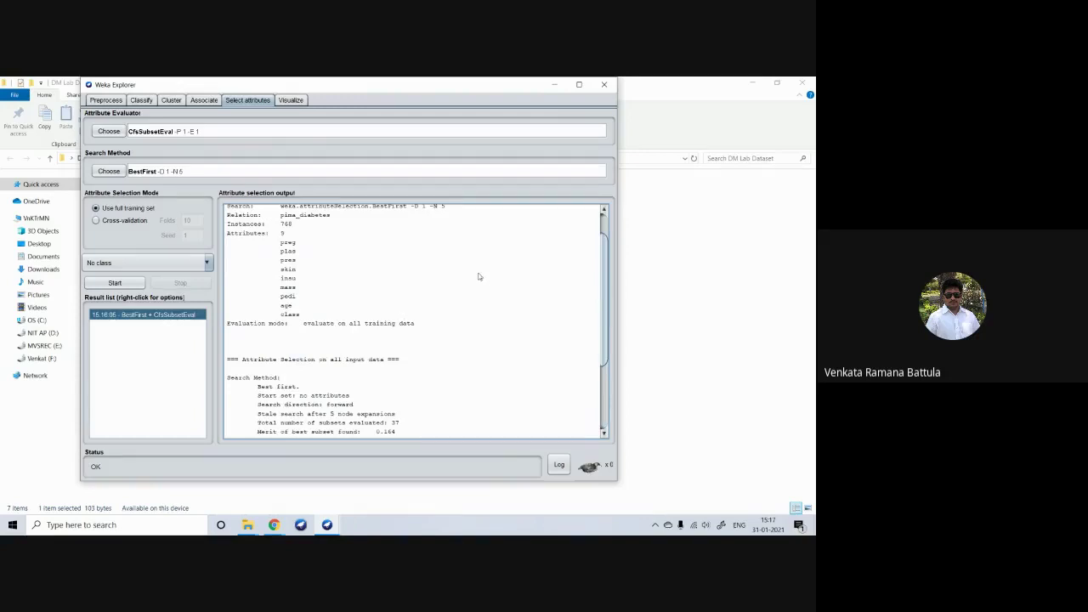
Close the Explorer holding the diabetes data and start a fresh Explorer from the GUI Chooser
click(604, 84)
click(385, 302)
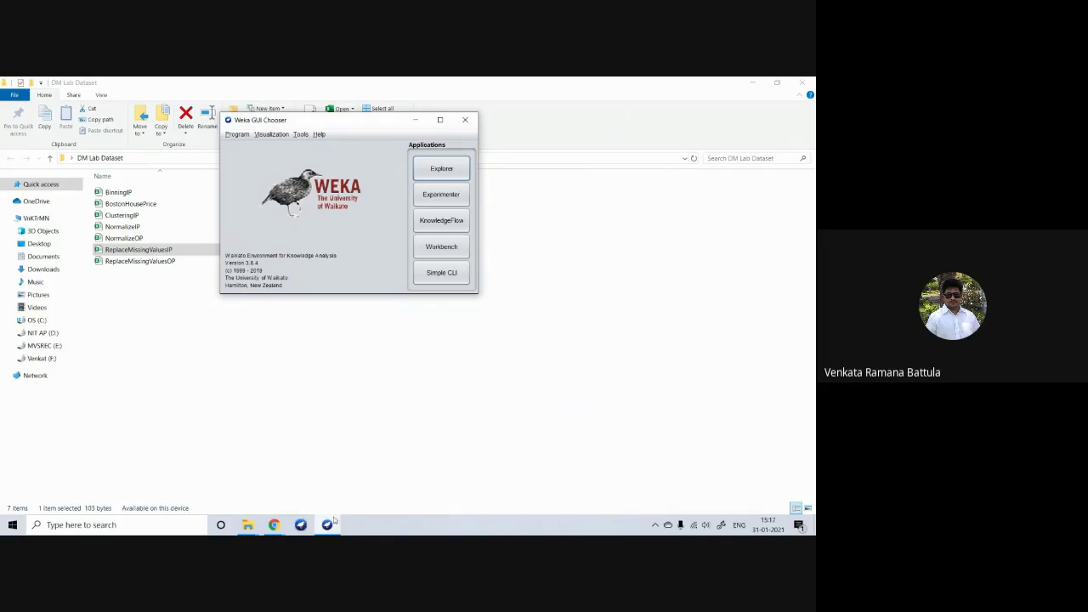
click(469, 123)
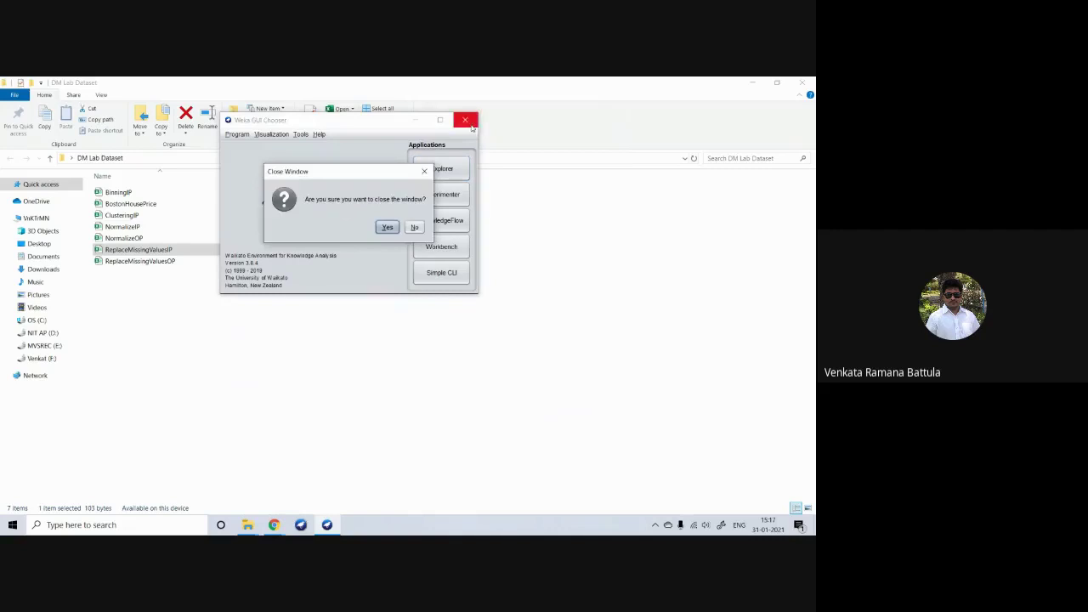
click(424, 173)
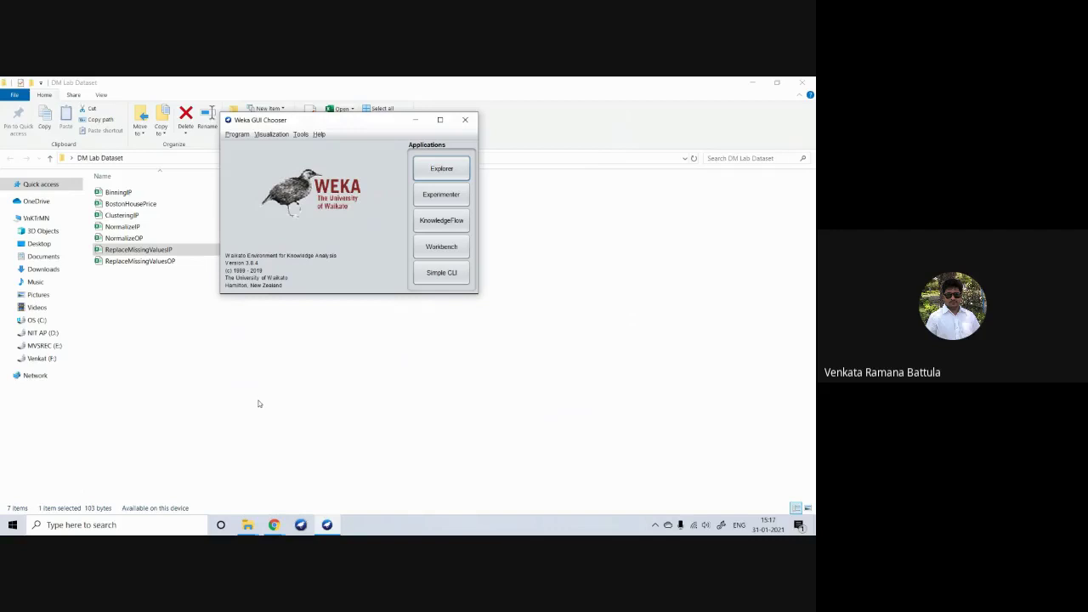
click(442, 172)
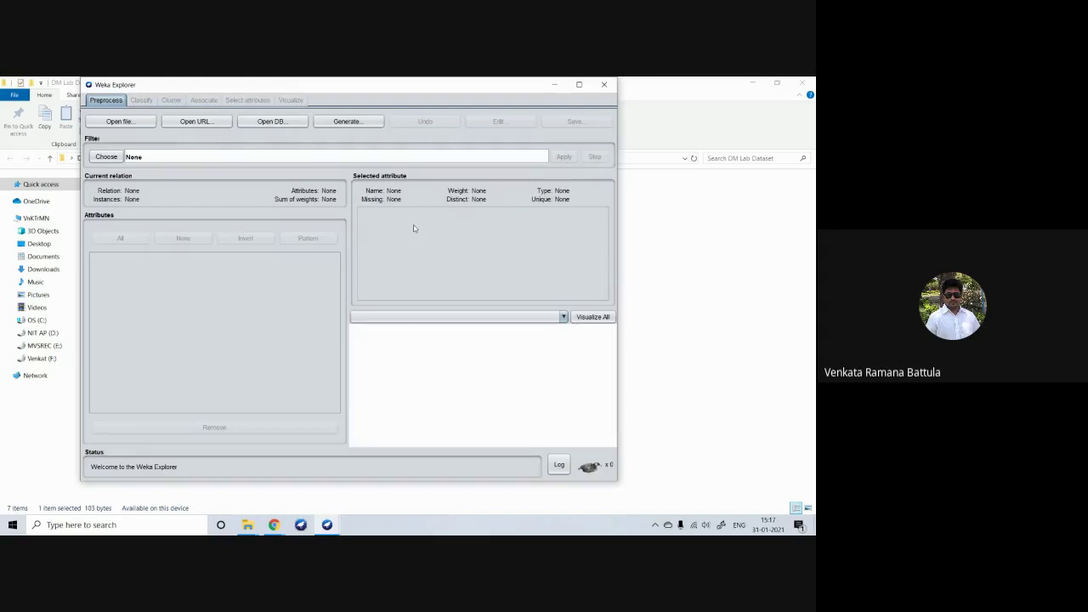
Open the BinningIP file from the DM Lab Dataset folder in Excel to view its price values
click(552, 85)
right_click(121, 193)
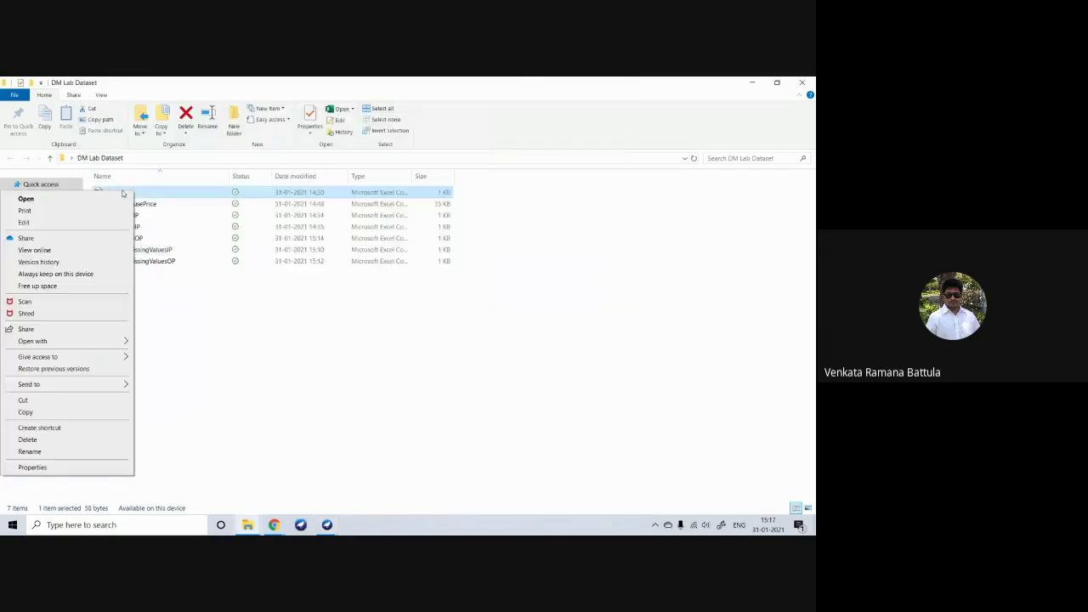
mouse_move(49, 343)
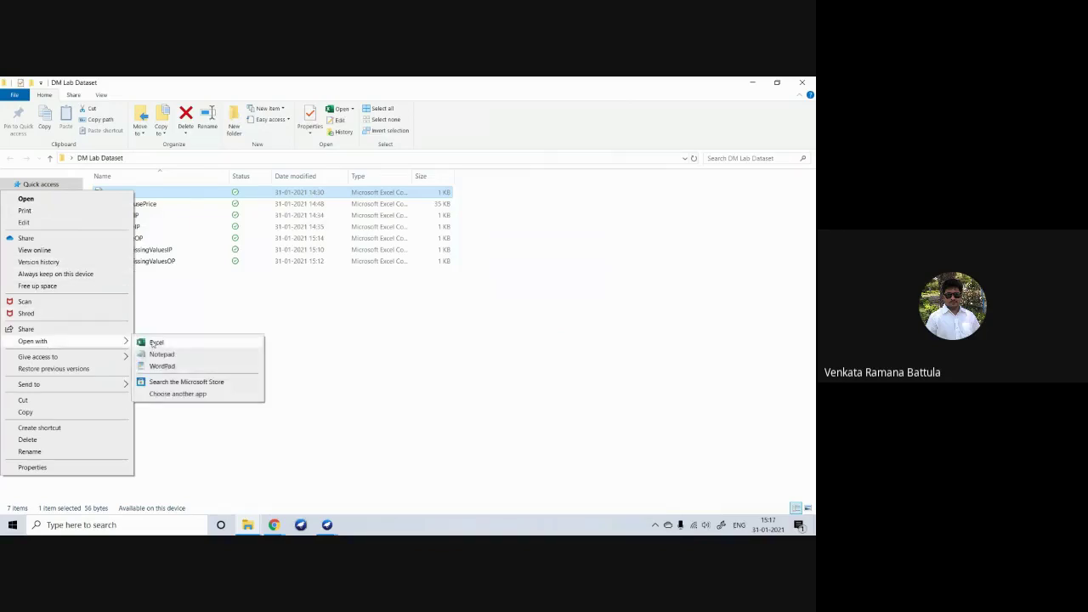
click(153, 342)
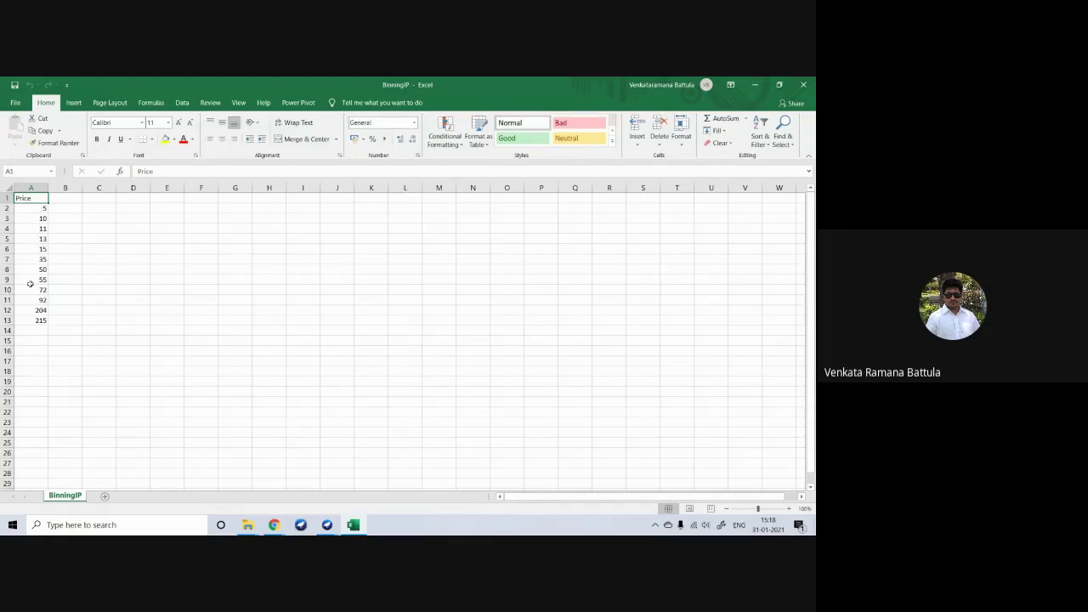
Switch to Weka Explorer, load BinningIP.csv from the DM Lab Dataset folder and check its records in the data viewer
click(328, 524)
click(360, 491)
click(127, 122)
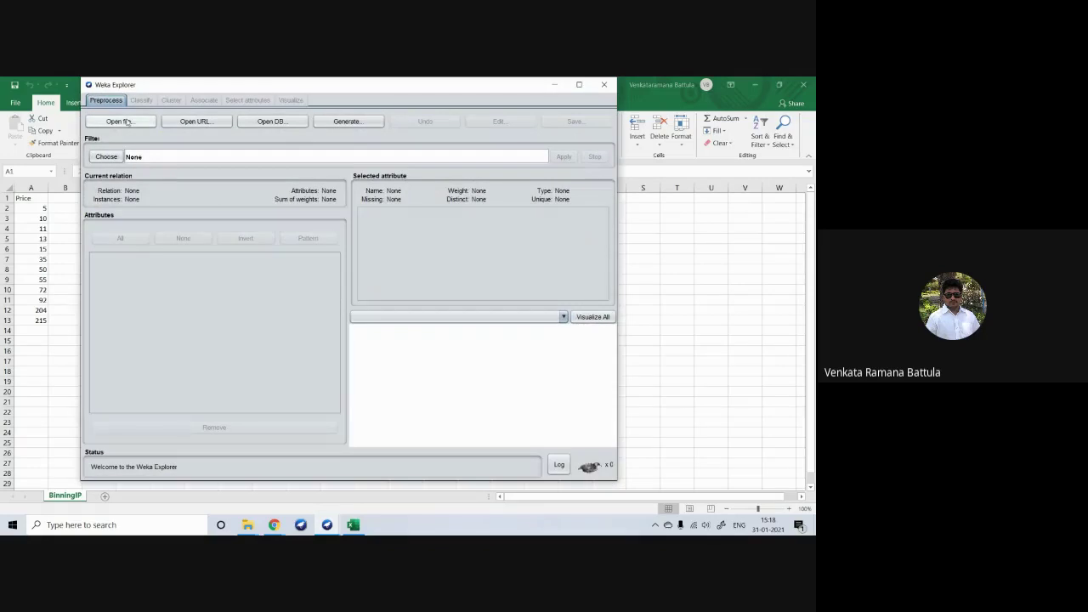
click(455, 163)
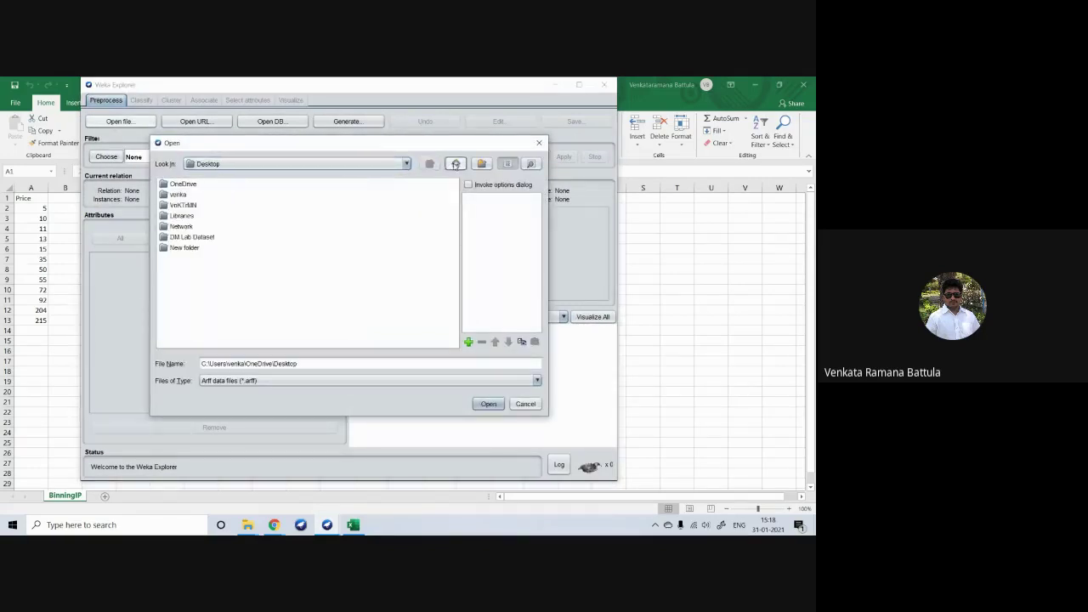
double_click(193, 237)
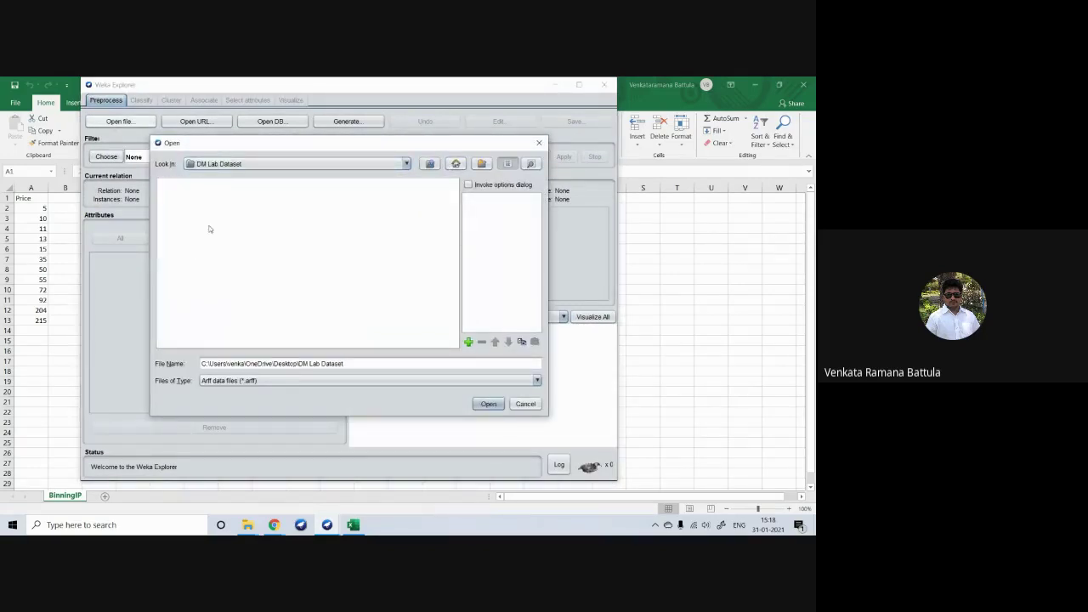
click(281, 383)
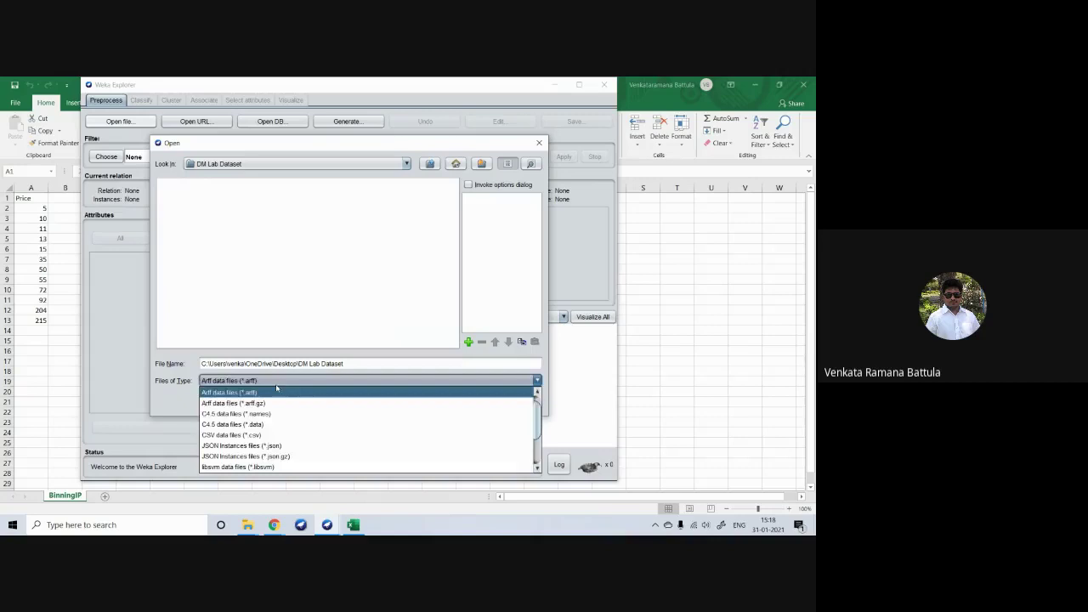
click(261, 436)
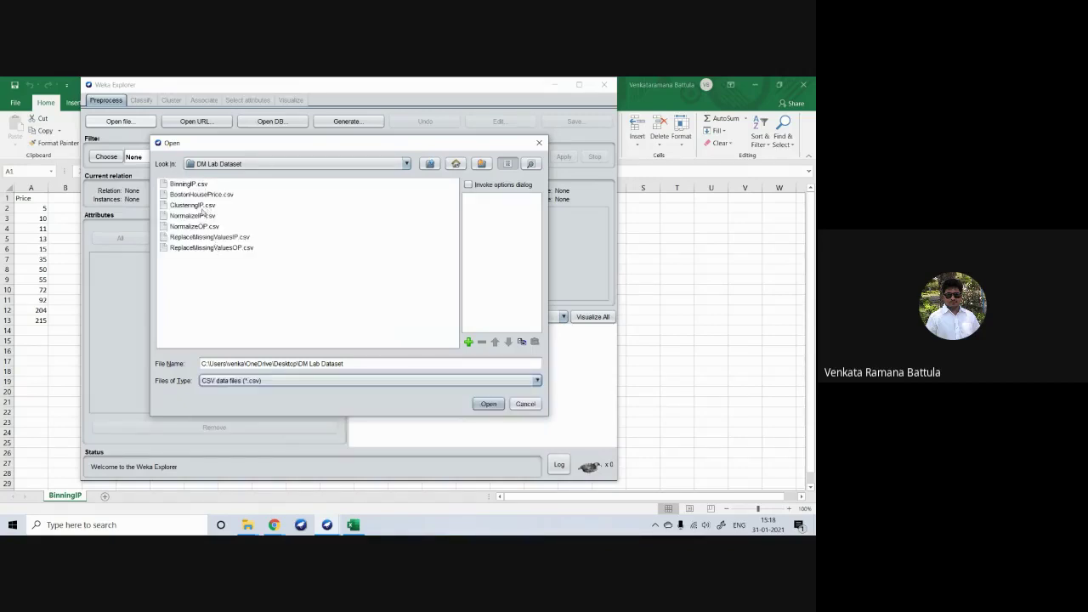
click(191, 184)
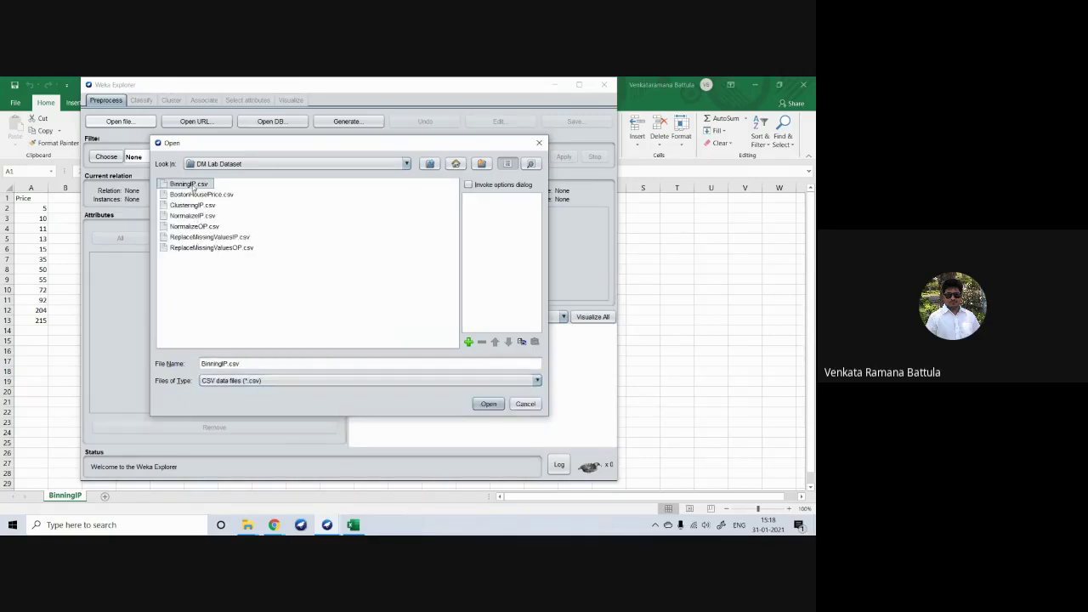
click(487, 404)
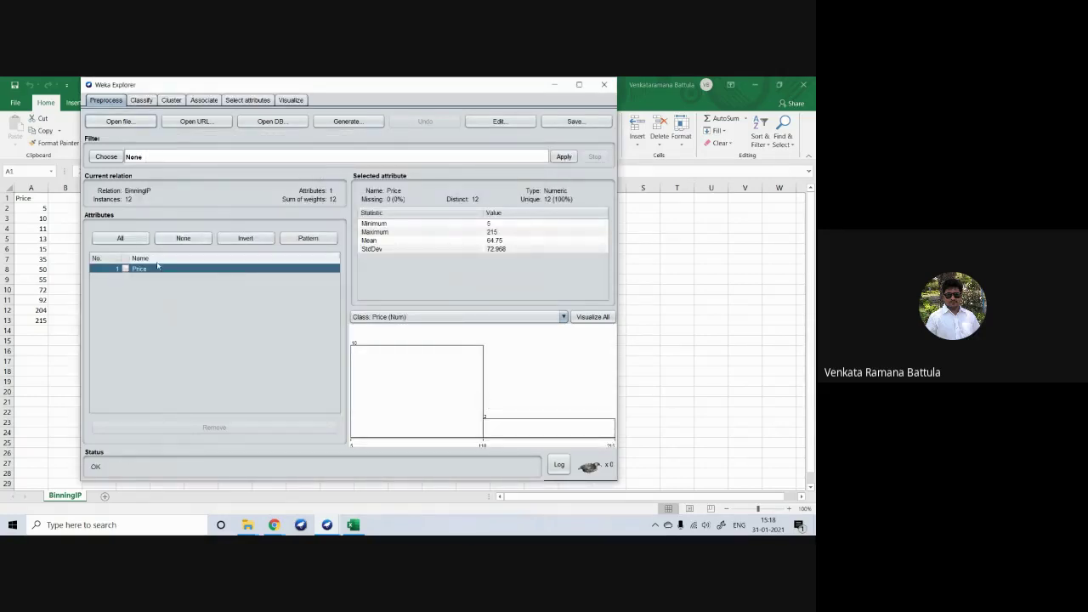
click(499, 121)
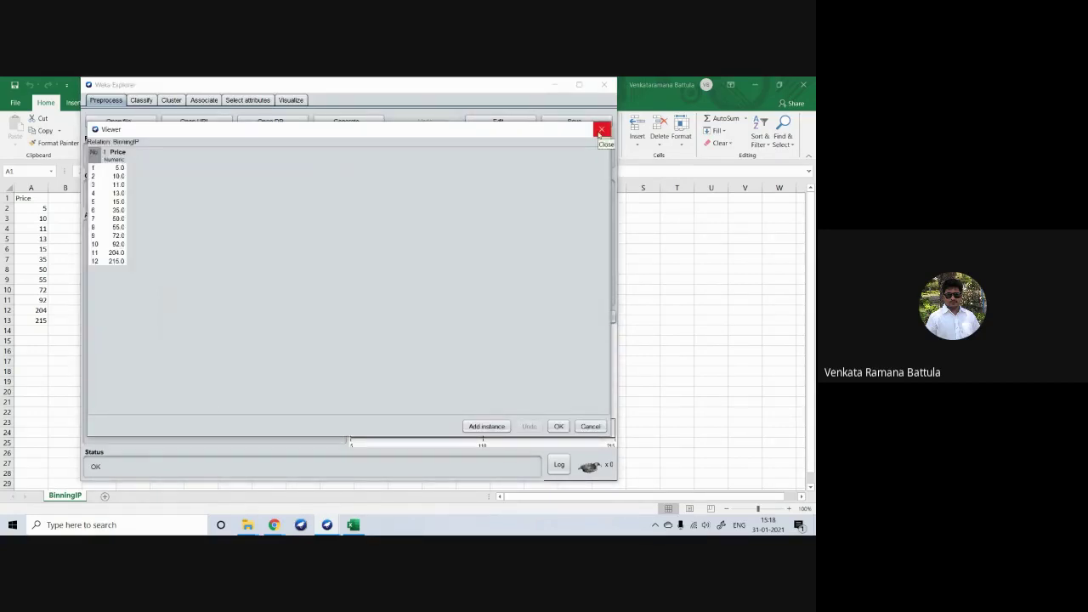
click(600, 132)
Close the data viewer and choose the unsupervised attribute filter Discretize
click(113, 157)
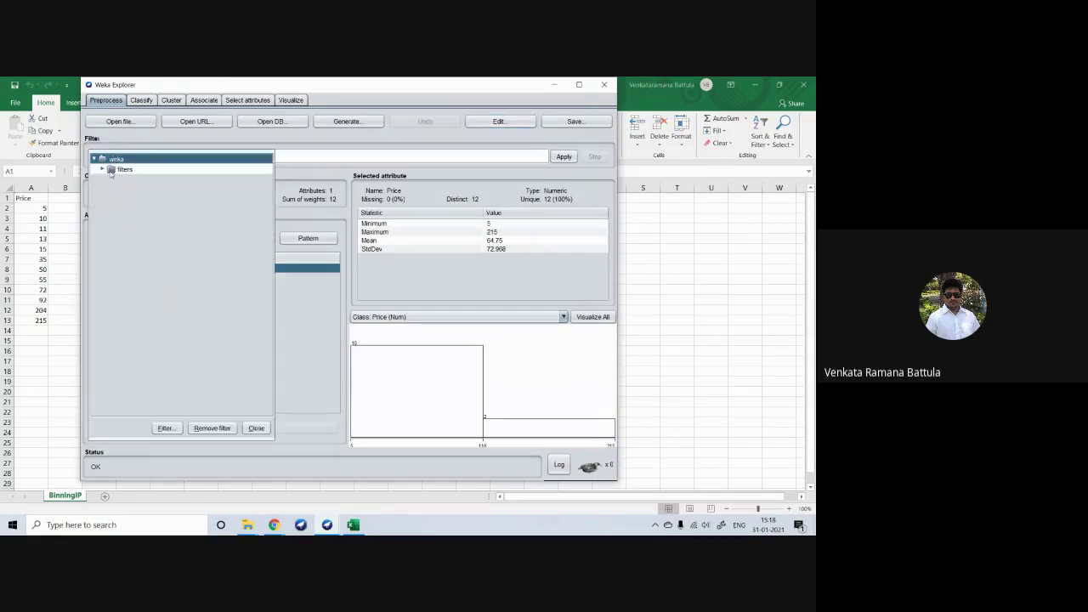
click(103, 170)
click(110, 220)
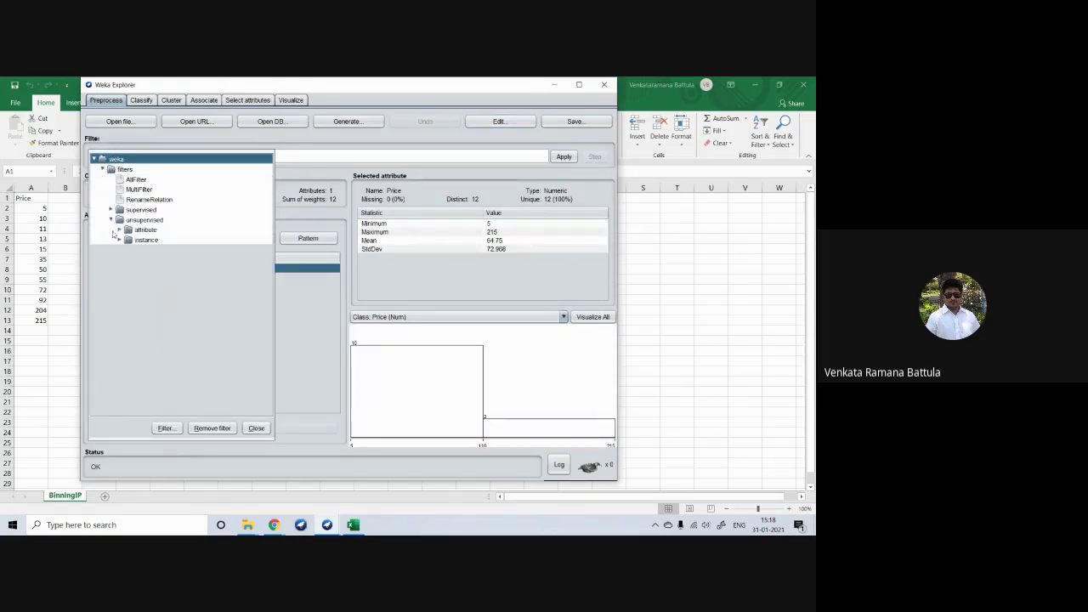
click(120, 230)
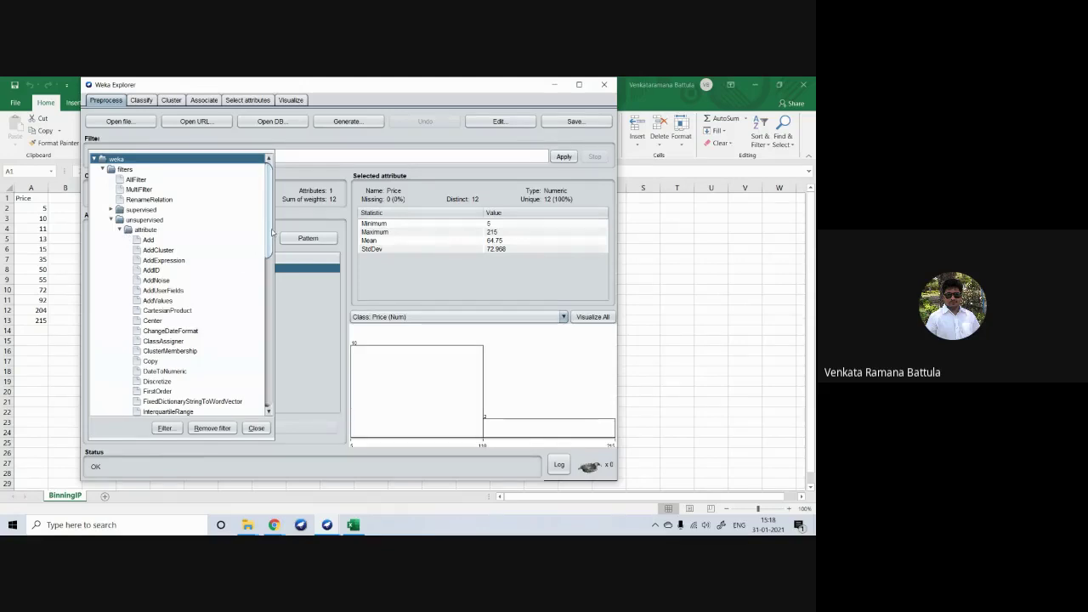
drag(271, 230, 268, 267)
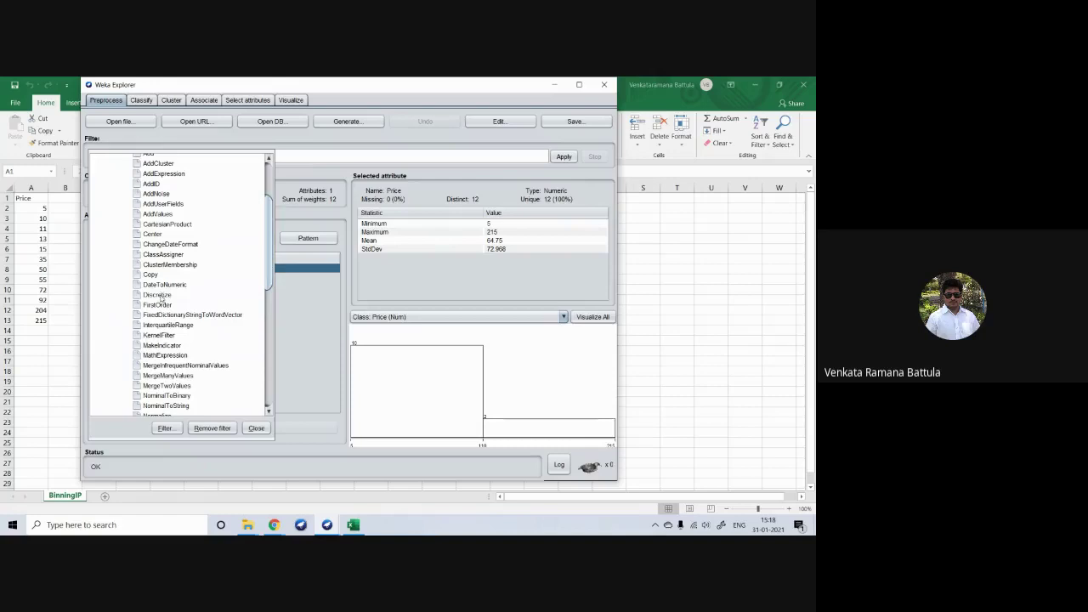
mouse_move(160, 298)
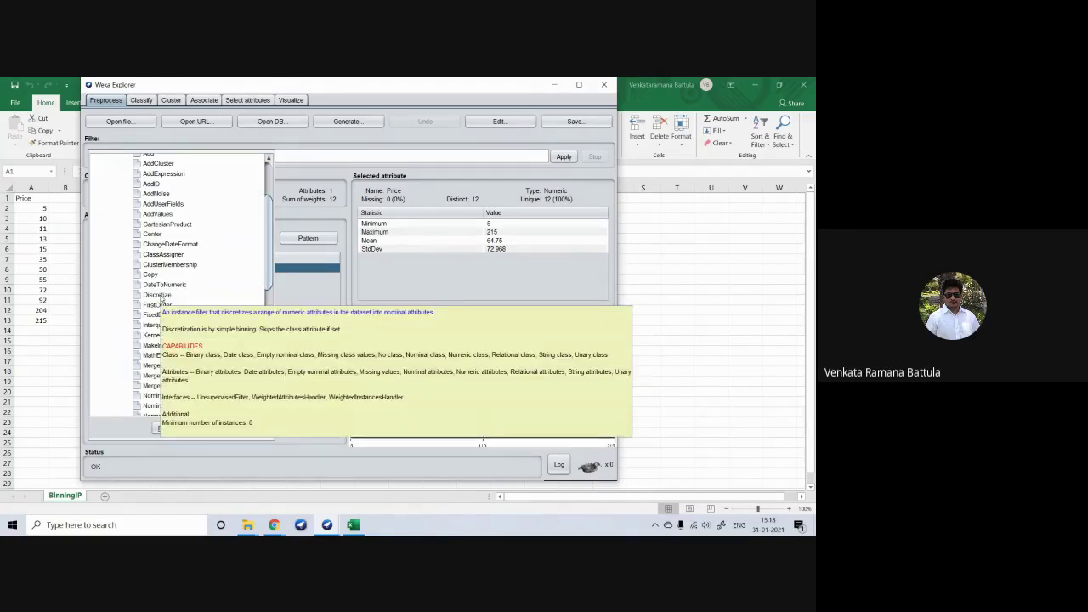
click(160, 297)
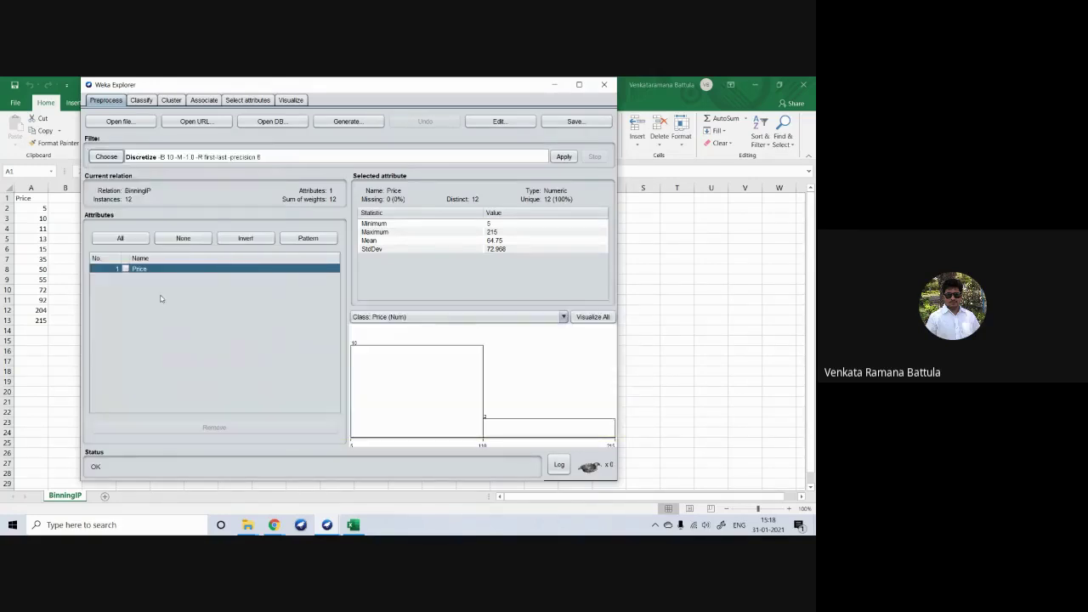
Configure Discretize with ignoreClass True, 3 bins and useEqualFrequency True, and apply it to the Price attribute
click(226, 157)
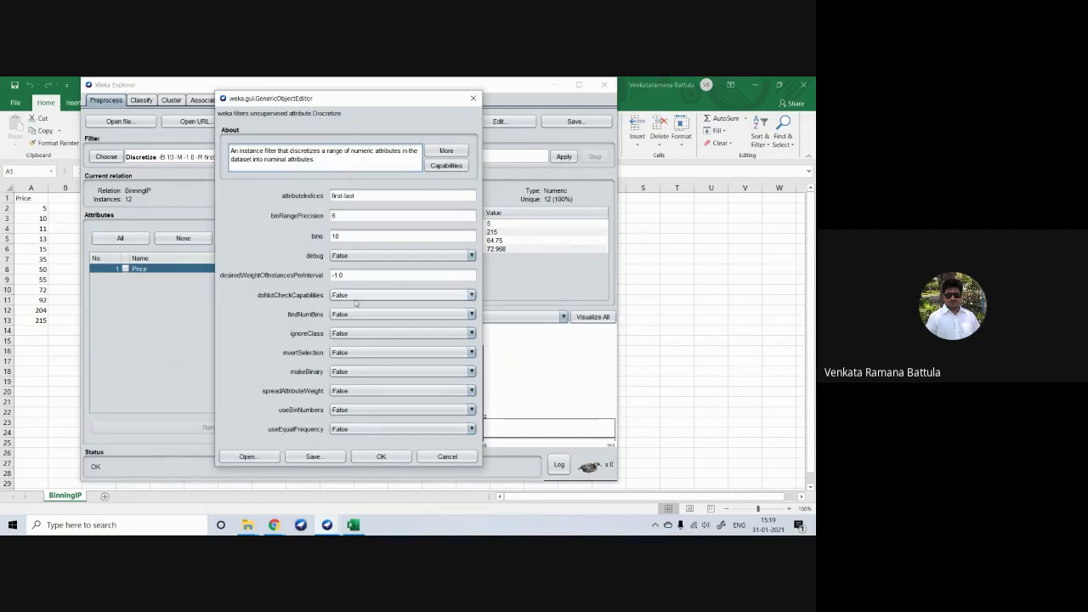
click(355, 337)
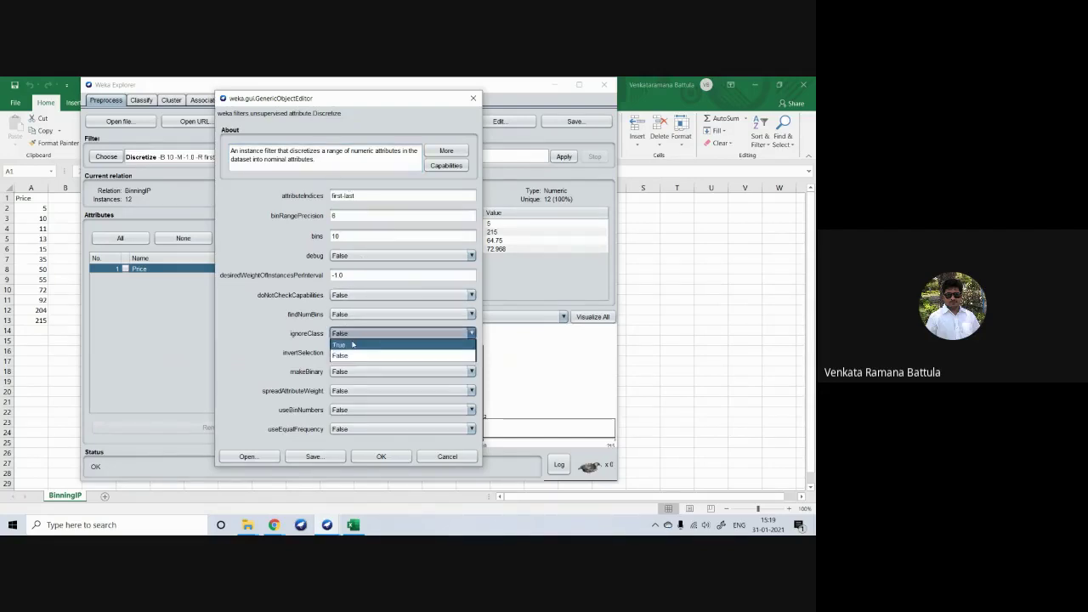
click(353, 344)
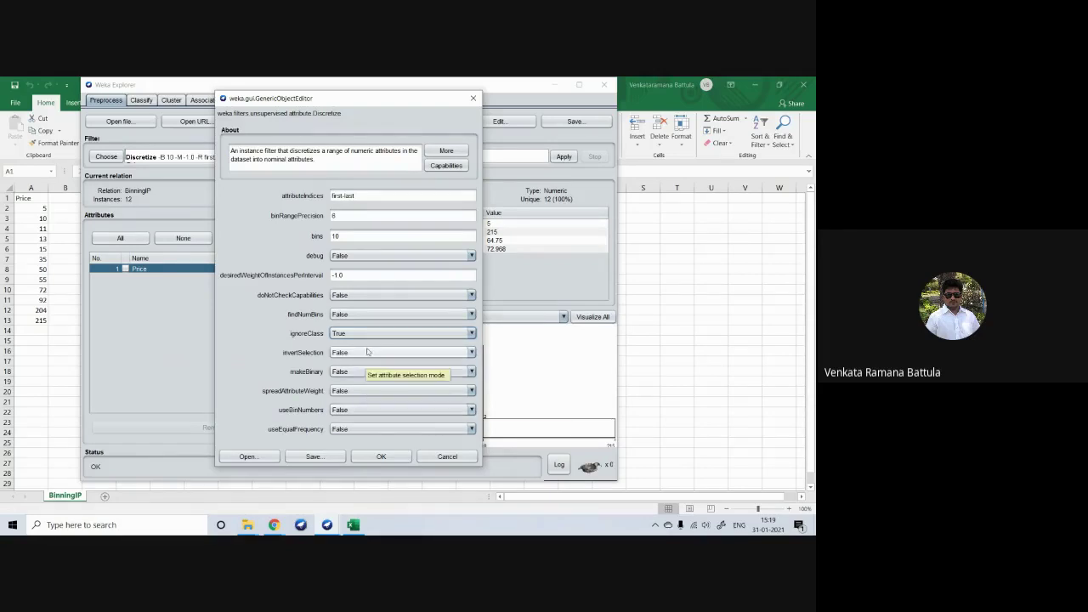
click(349, 239)
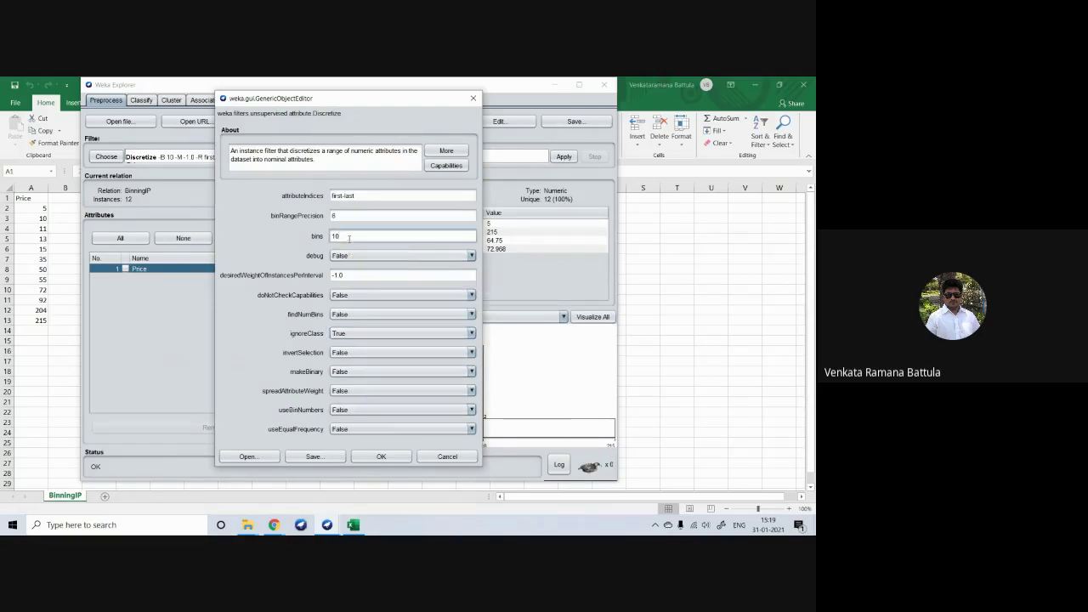
key(BackSpace)
key(BackSpace)
text(3)
click(346, 431)
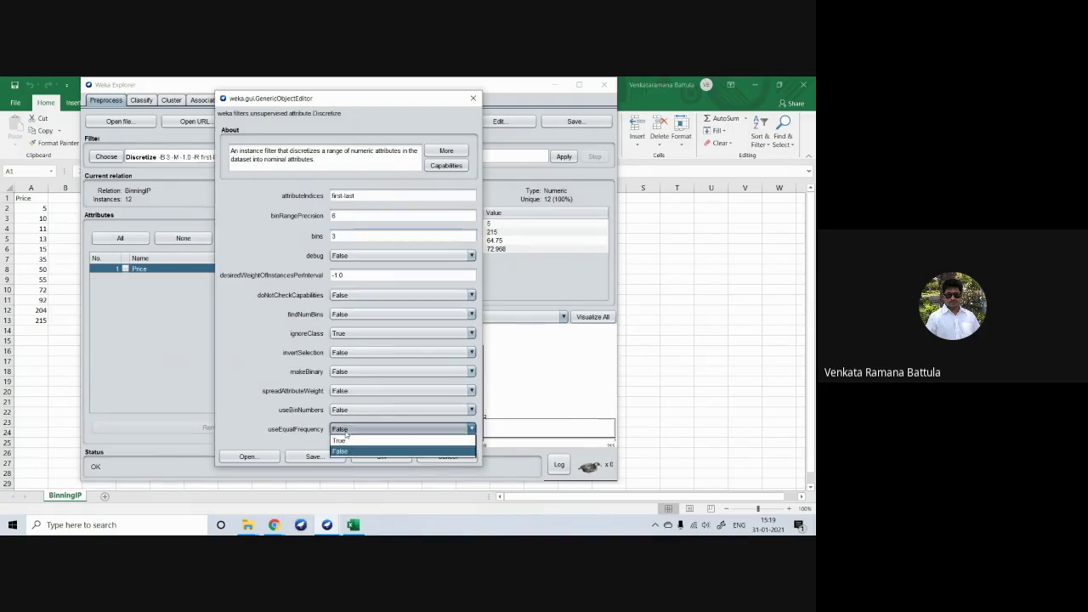
click(348, 441)
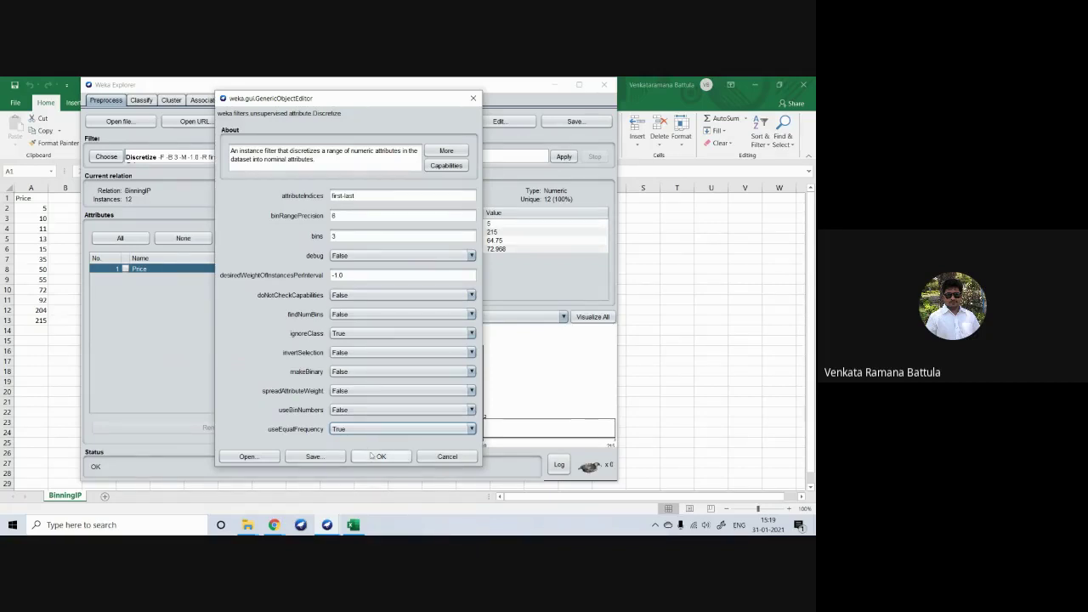
click(374, 457)
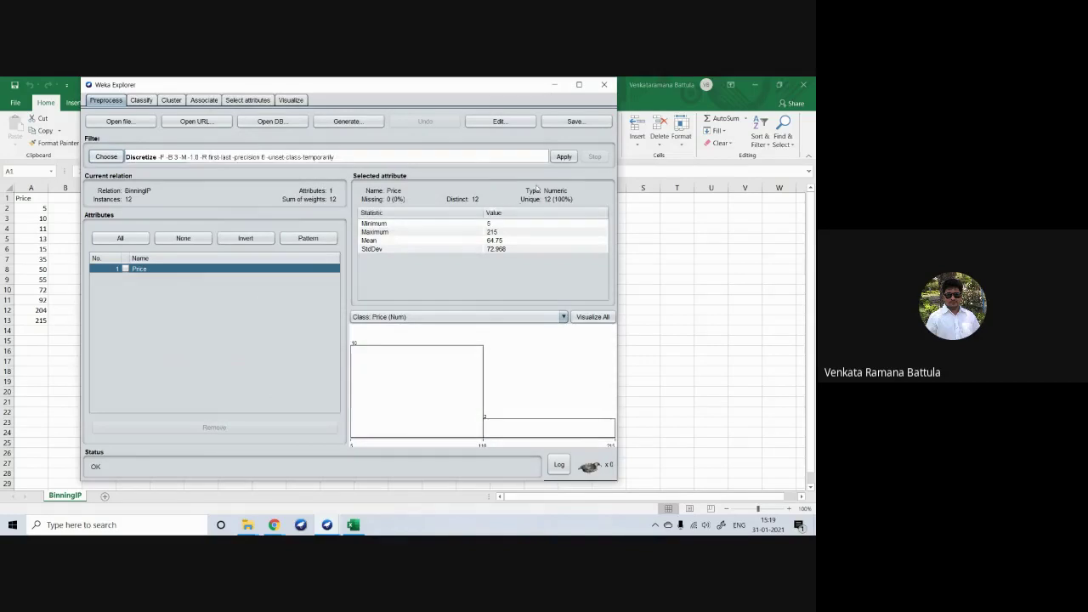
click(564, 160)
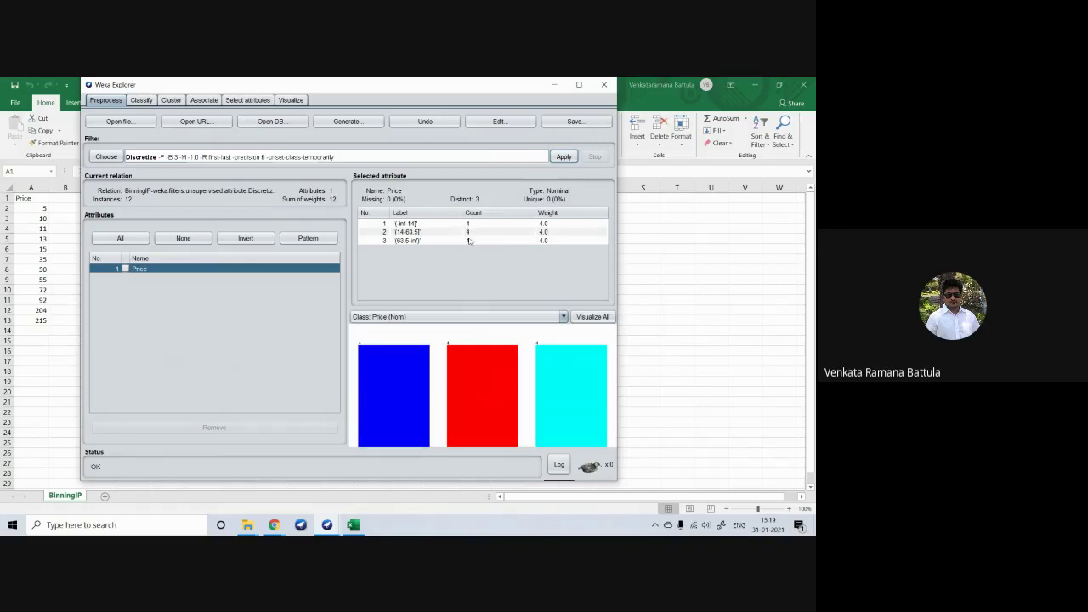
Set useEqualFrequency to False in the Discretize filter options
click(370, 158)
click(368, 429)
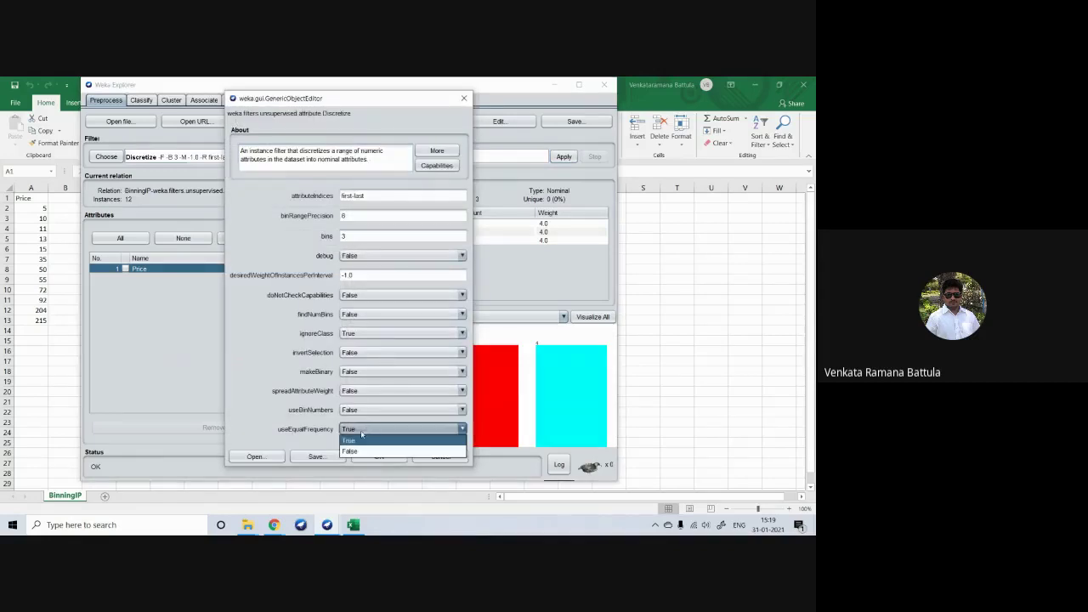
click(358, 451)
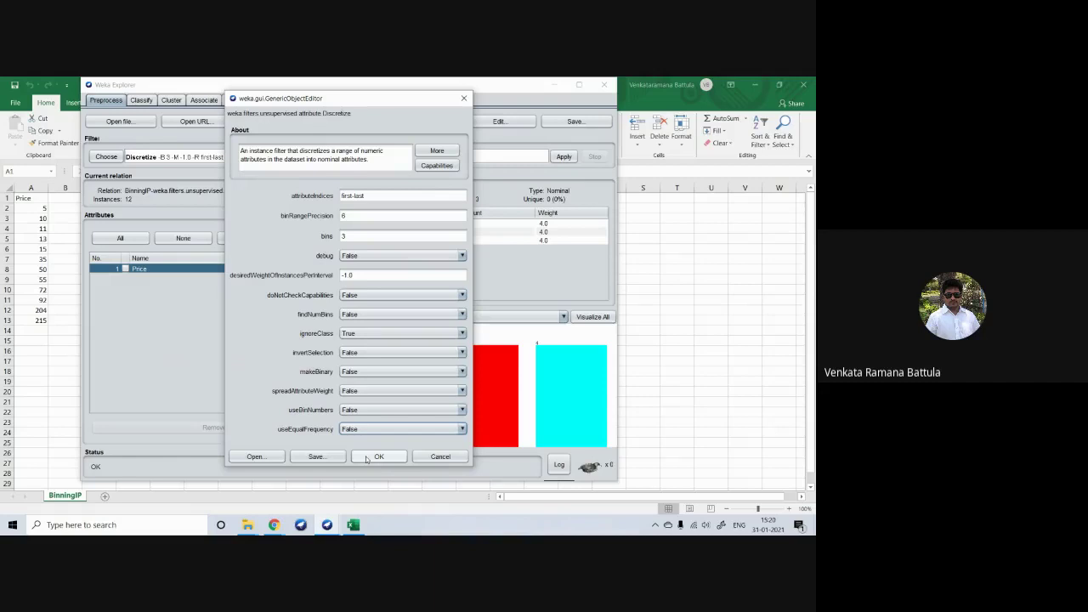
click(374, 456)
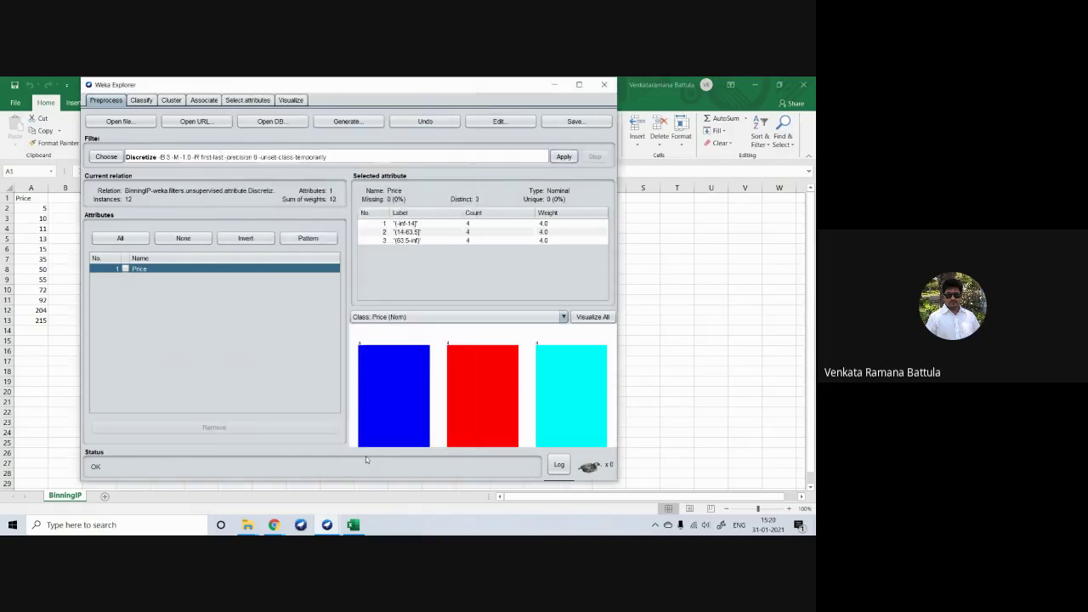
Try to apply the changed filter to the already binned Price data, and undo the equal-frequency binning
click(566, 158)
click(567, 159)
click(425, 121)
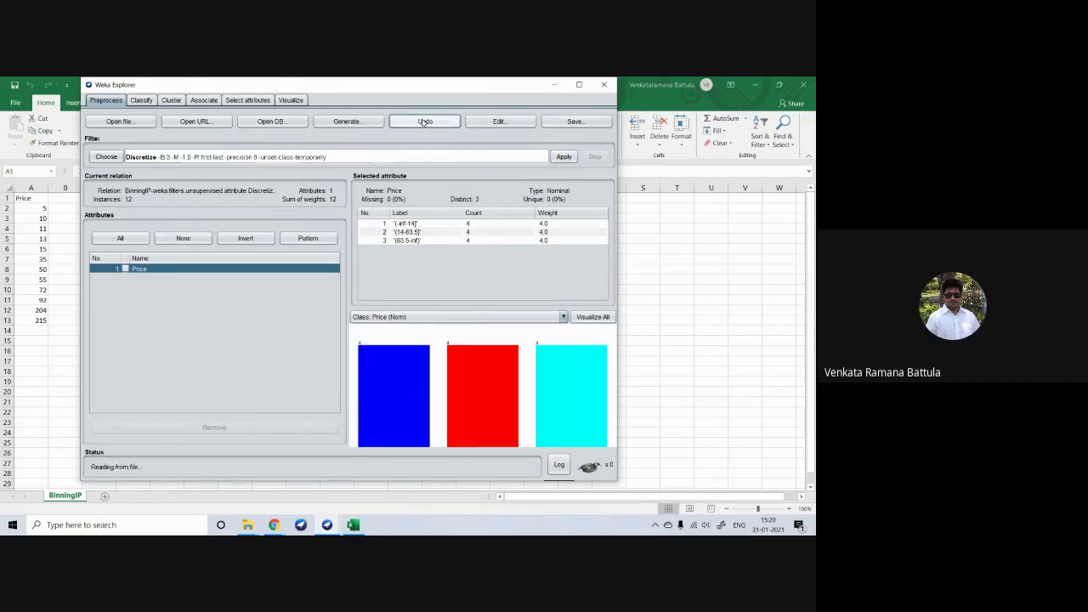
Apply Discretize to the numeric Price values with useEqualFrequency kept at False, and view the binned records
click(339, 157)
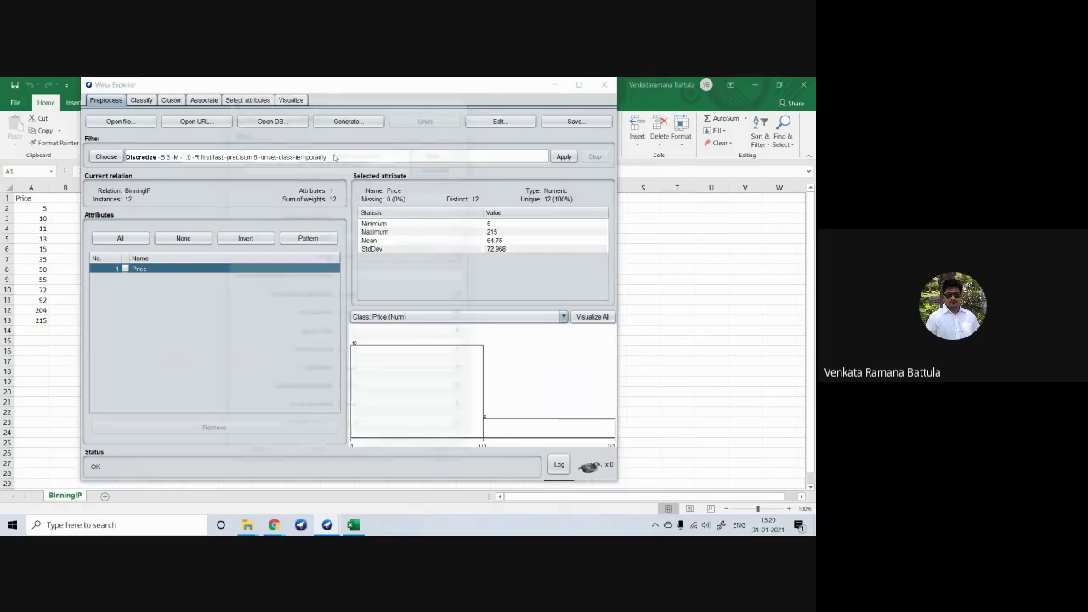
click(369, 432)
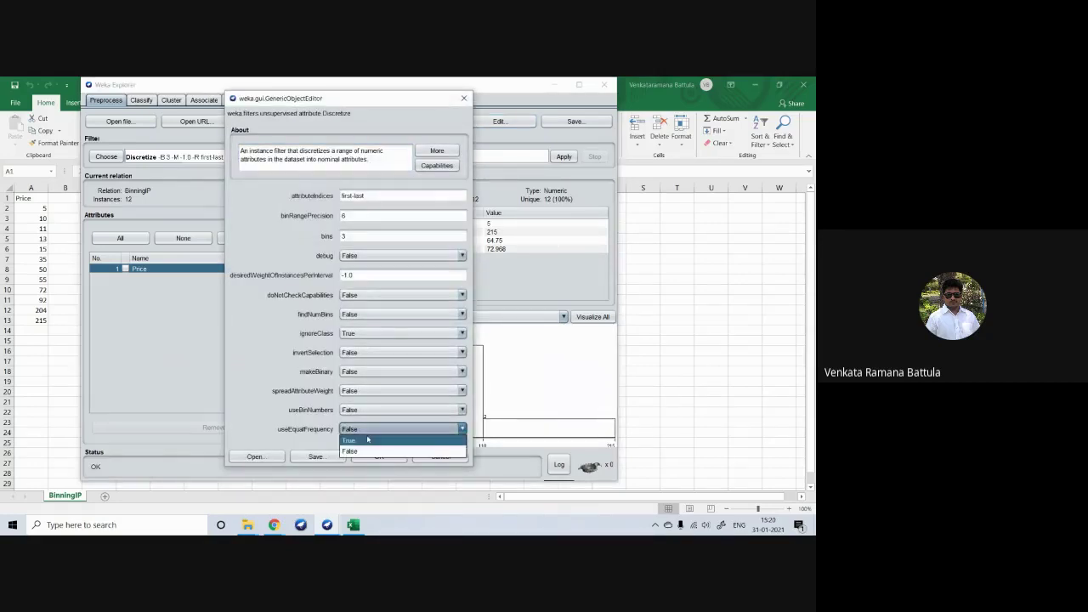
click(259, 399)
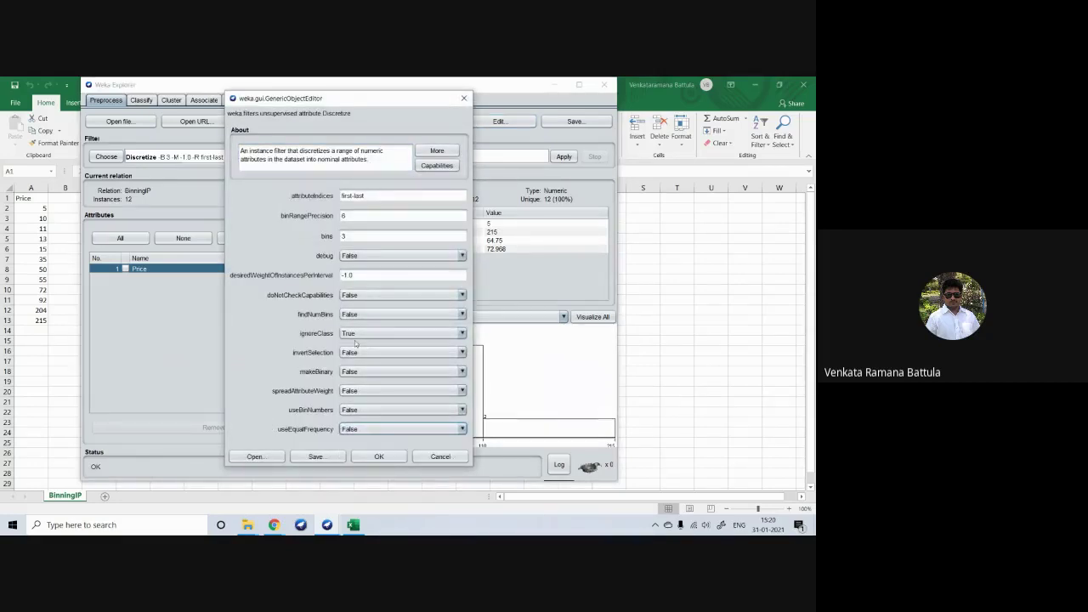
click(379, 456)
click(566, 156)
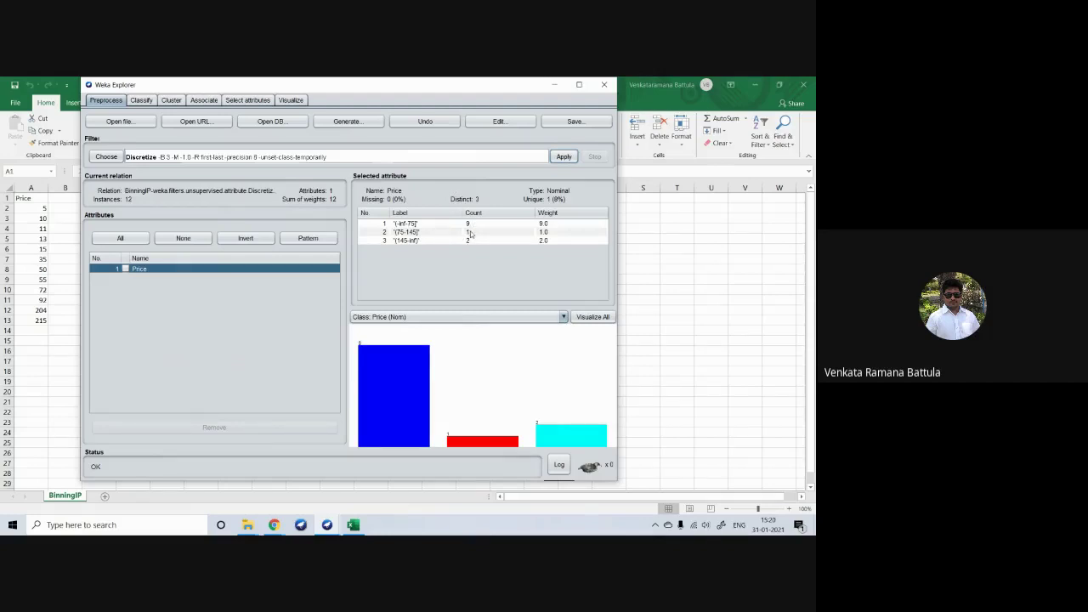
click(497, 121)
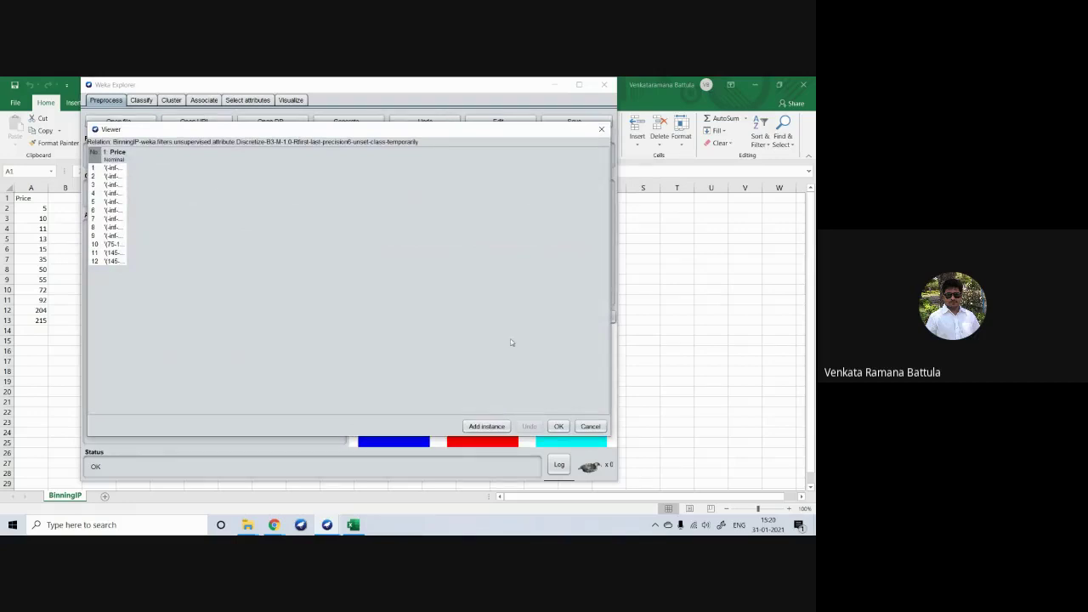
click(559, 427)
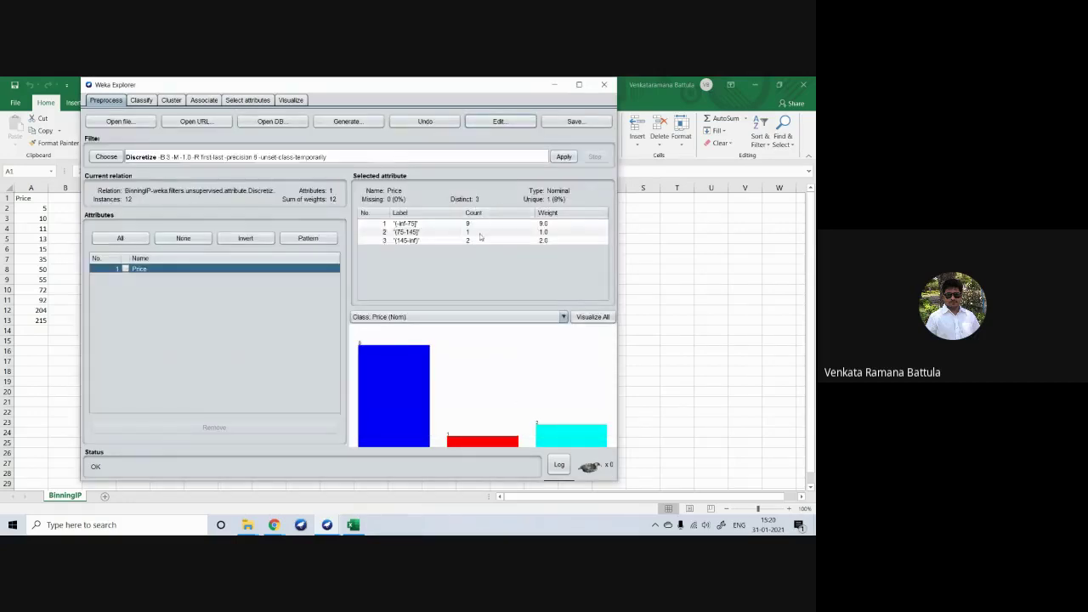
Undo the equal-width binning and check the original Price records in the data viewer
click(420, 121)
click(499, 122)
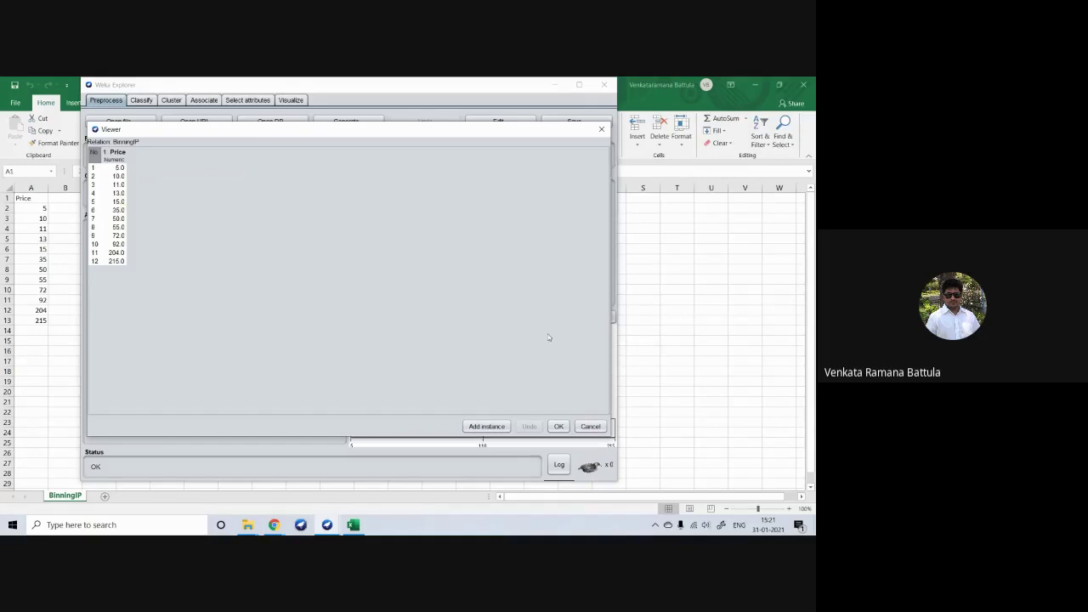
click(559, 426)
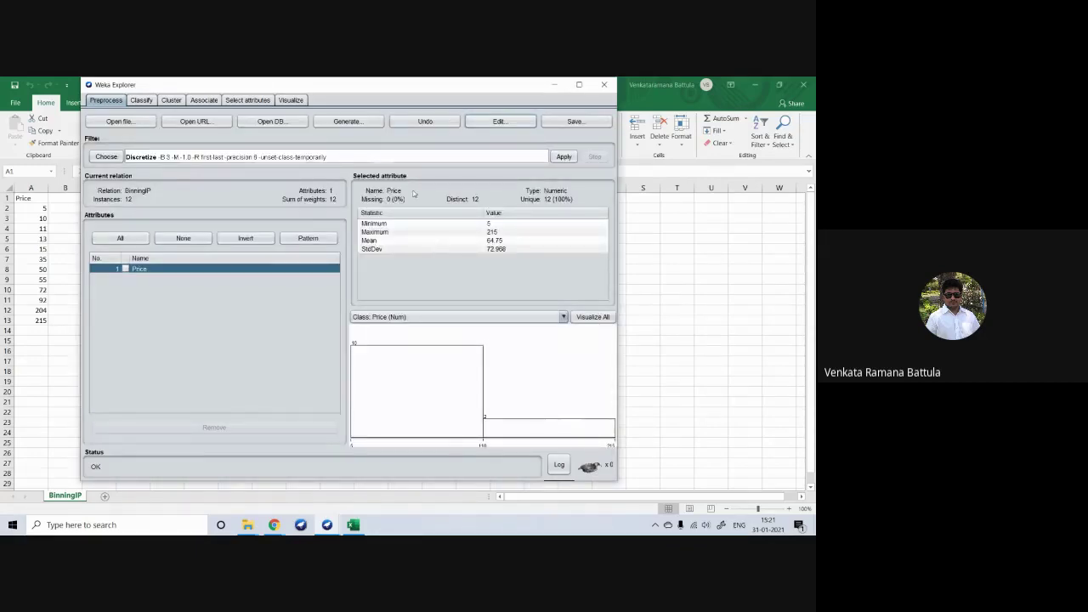
Review the Discretize options and apply the 3-bin equal-width filter to Price again
click(360, 158)
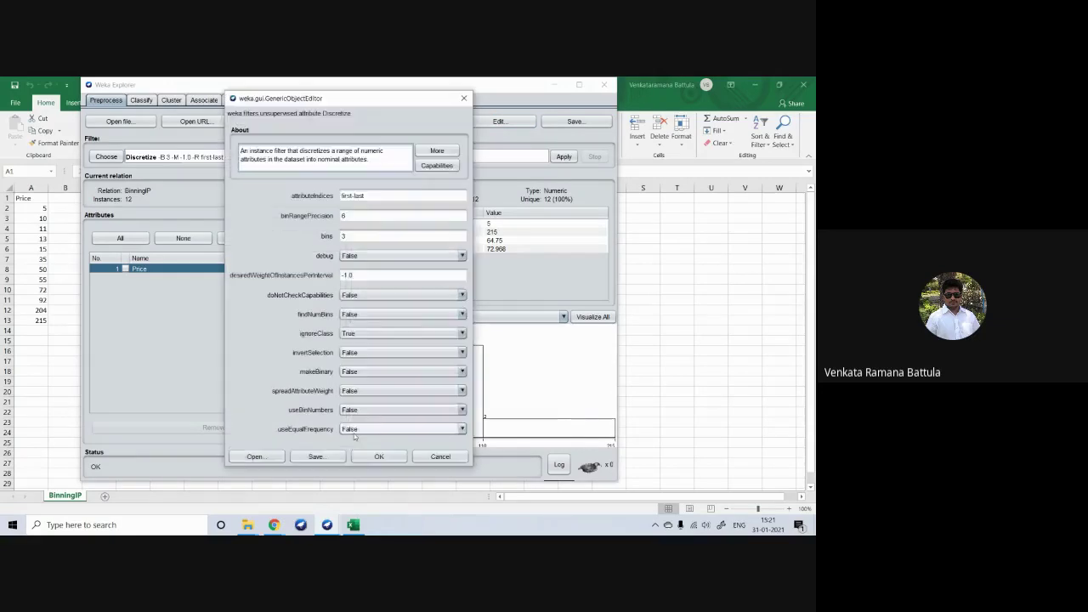
click(380, 457)
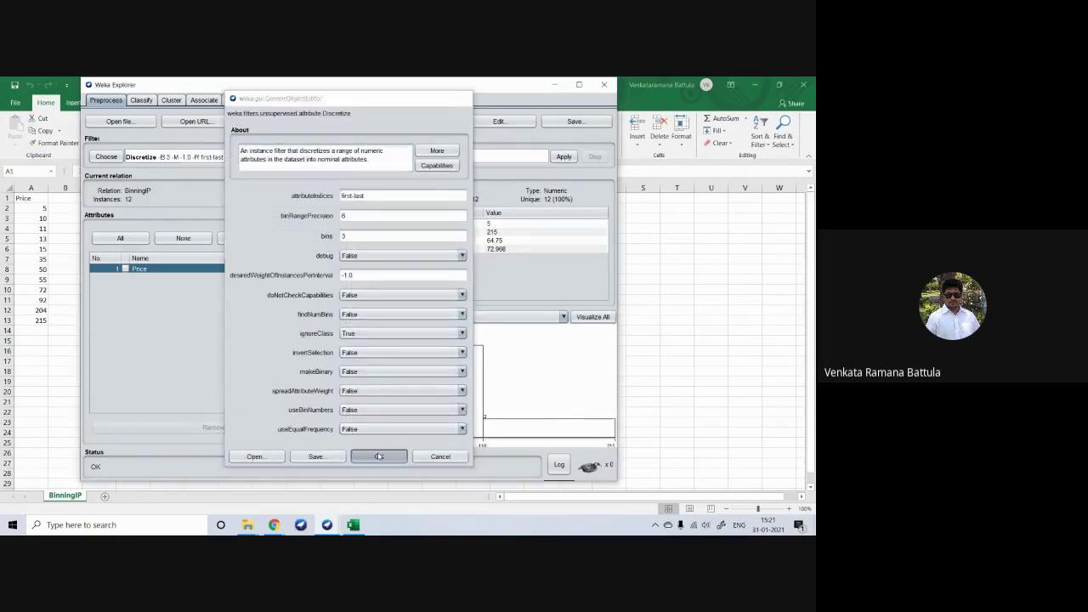
click(564, 157)
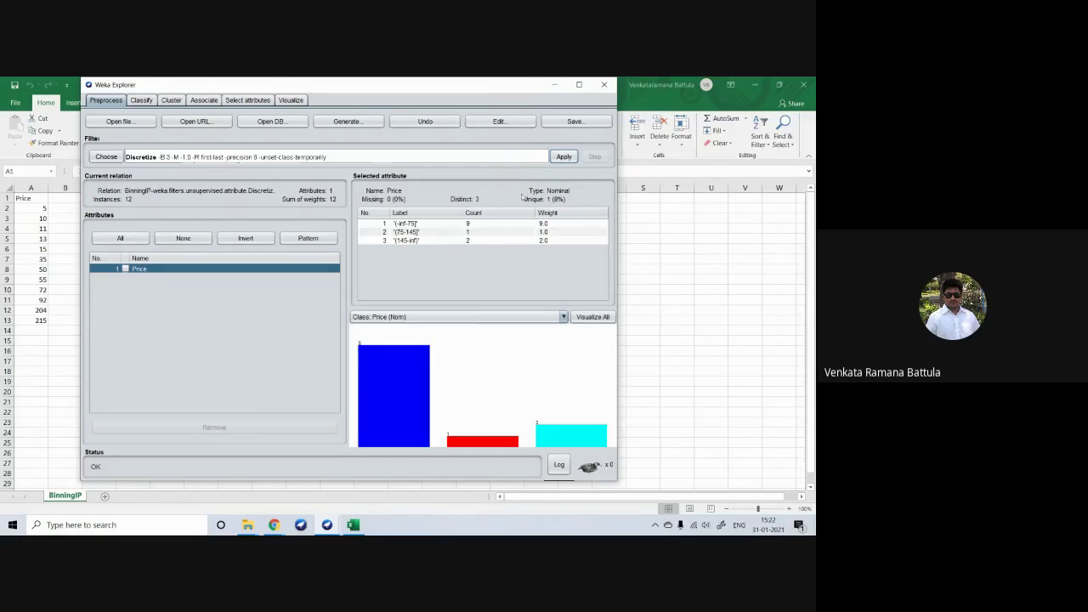
Close the Explorer window and switch to the Google Meet tab in Chrome
click(604, 84)
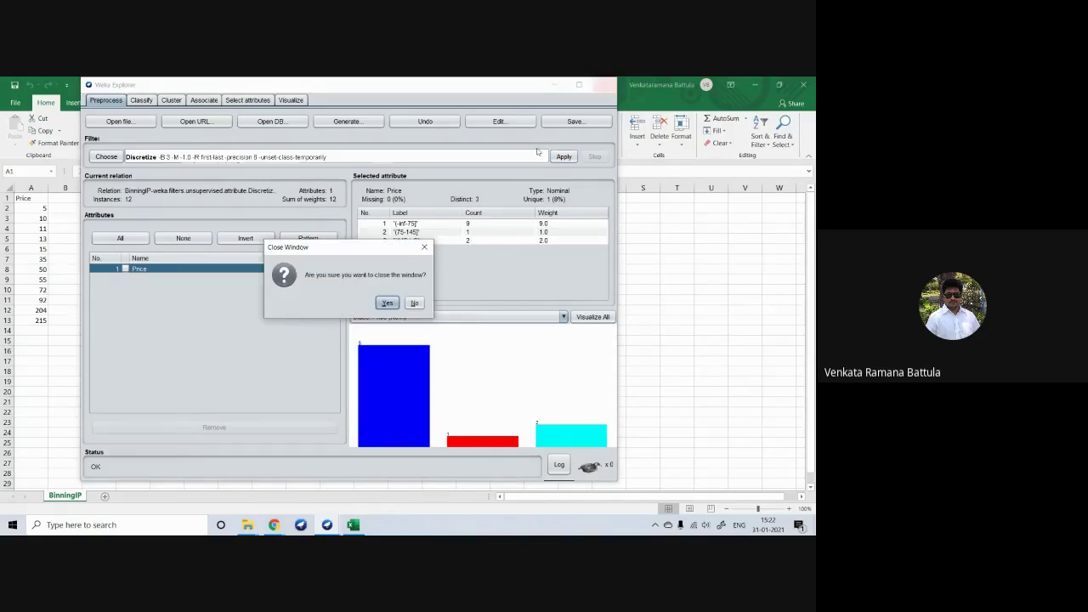
click(386, 302)
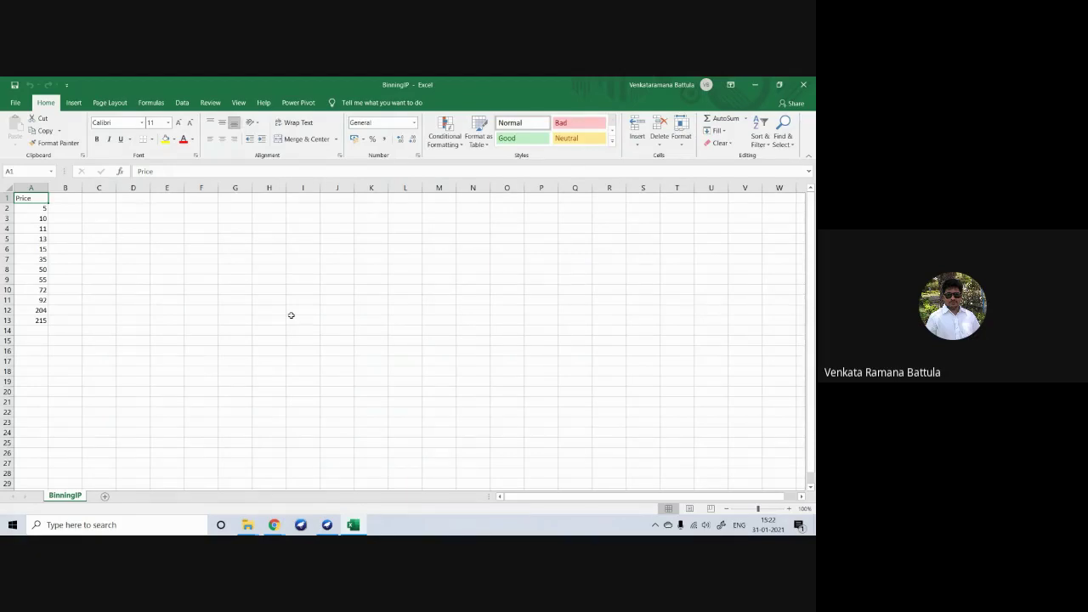
click(274, 526)
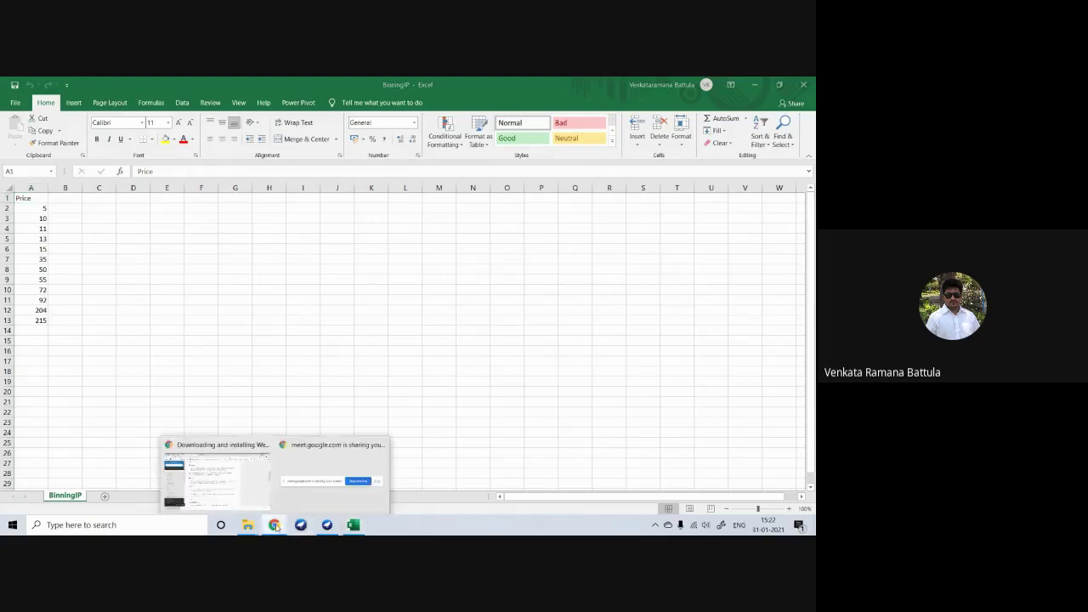
click(247, 463)
click(319, 84)
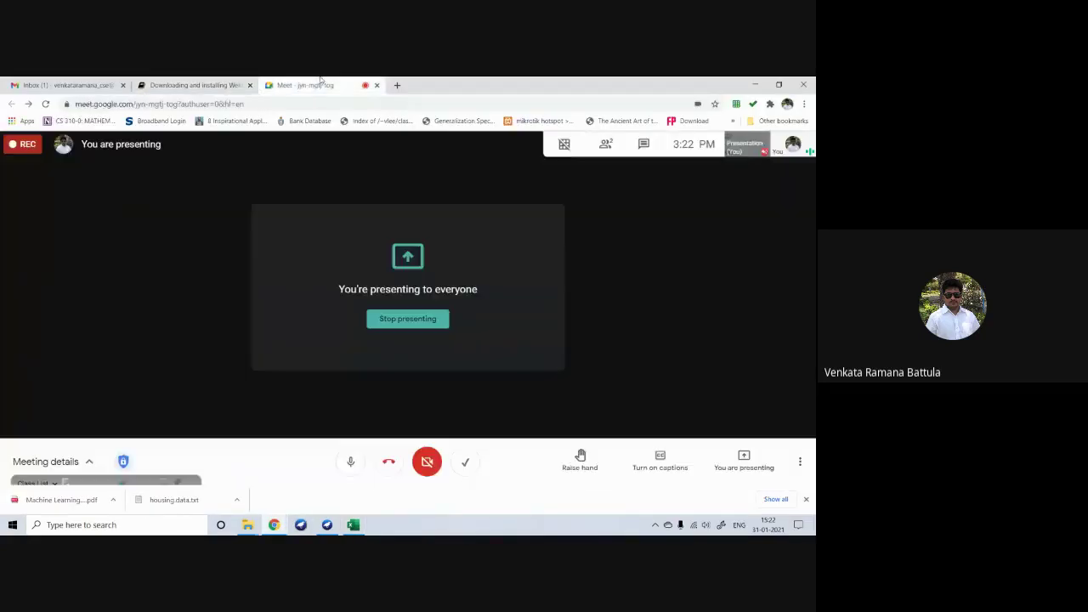